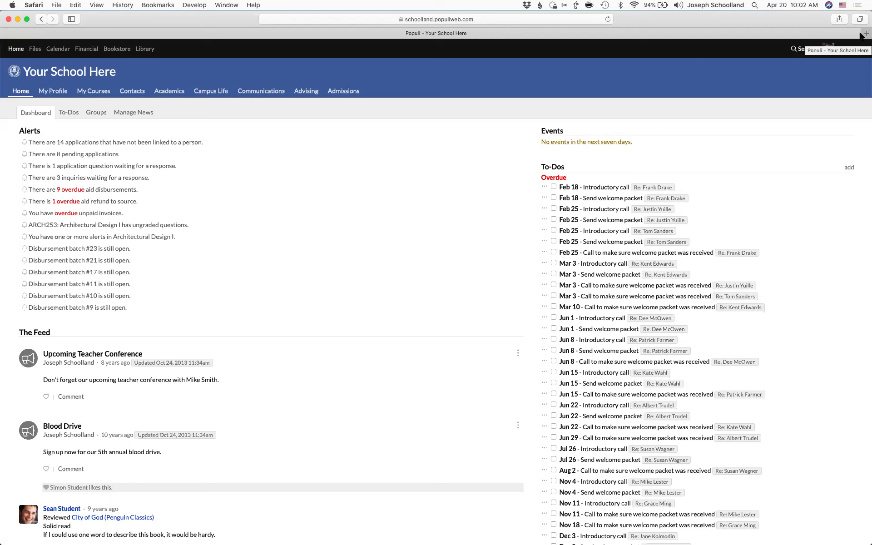
Step: Open the Knowledge Base from the help options, view its Admissions articles, and close the Knowledge Base page
left_click(859, 50)
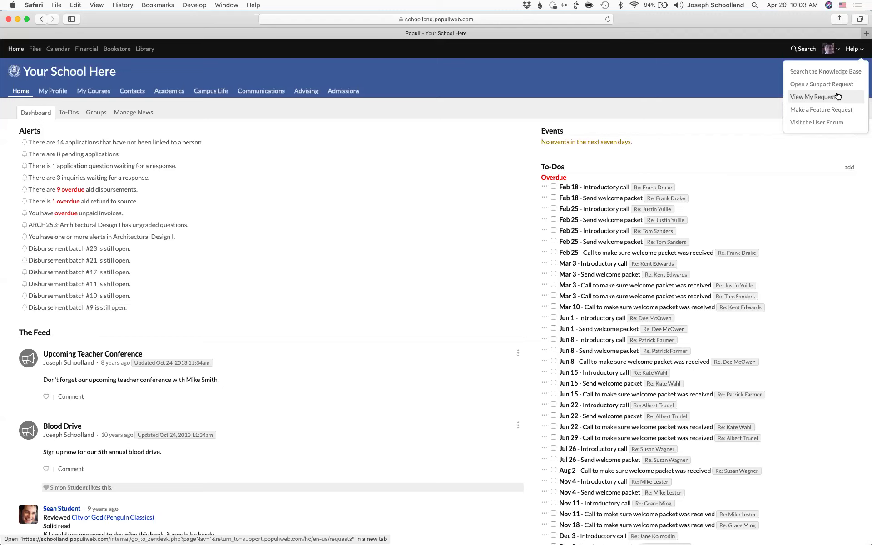
left_click(823, 71)
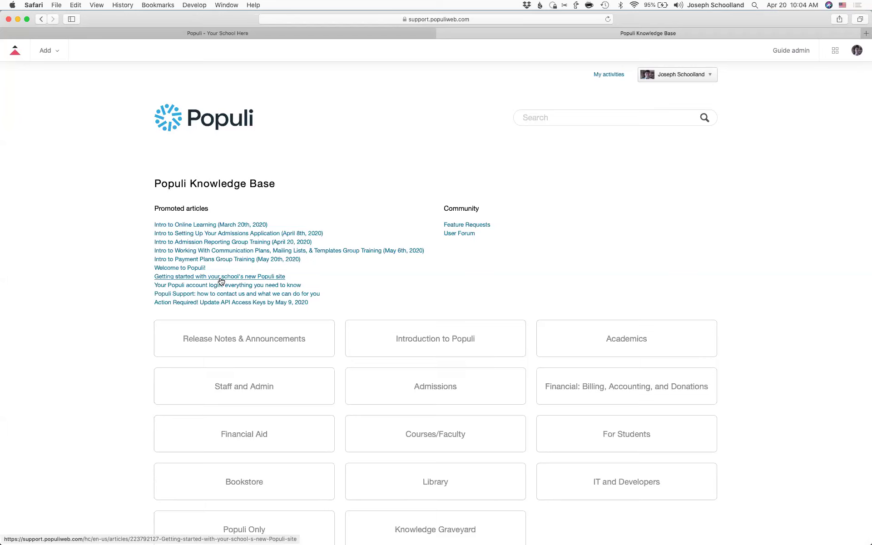
left_click(443, 383)
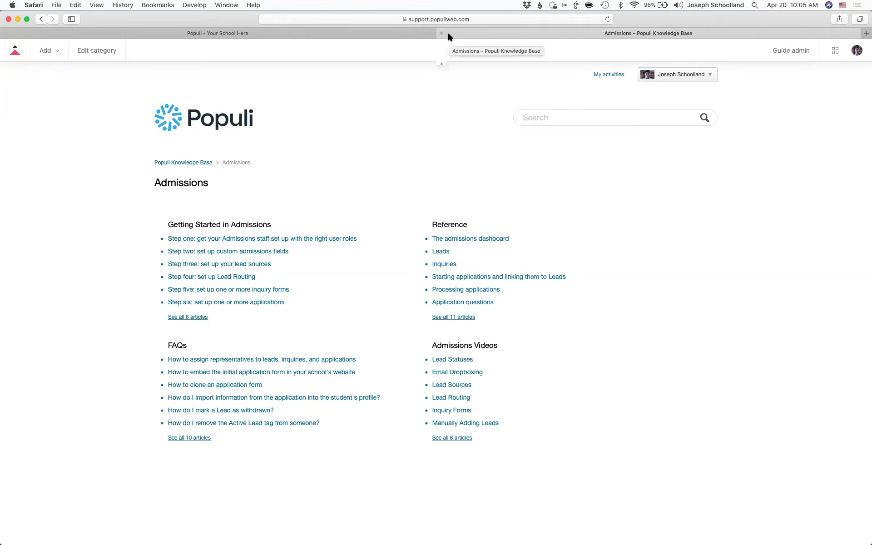
left_click(442, 34)
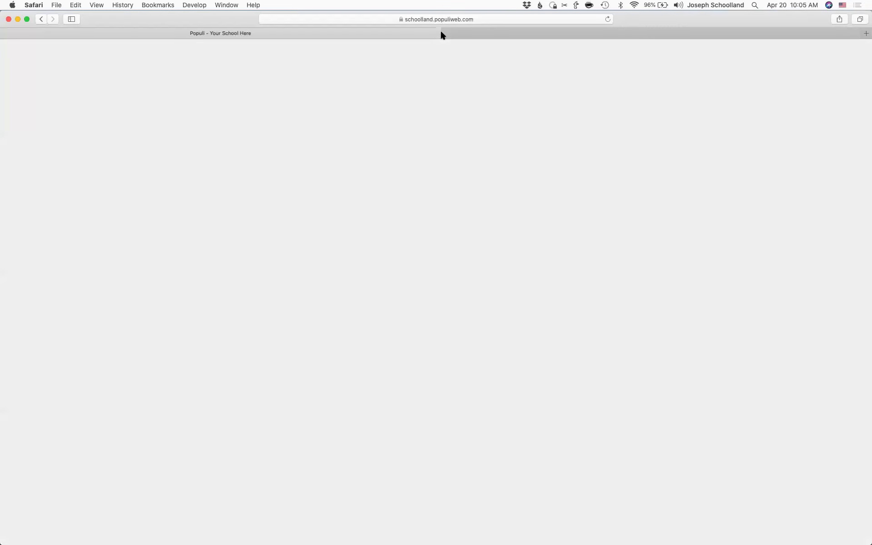
Step: Go to Admissions and filter the dashboard's recent activity to Applications from the registrar's staff account
left_click(340, 93)
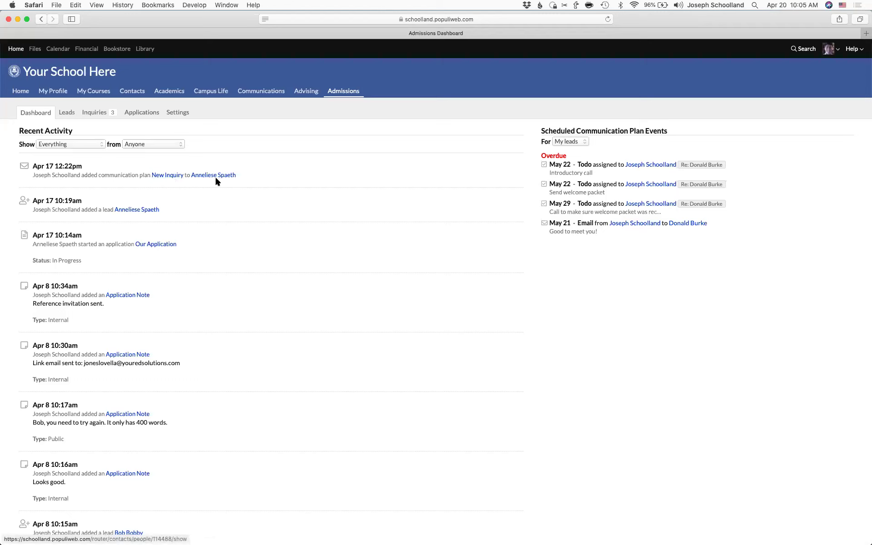
left_click(83, 144)
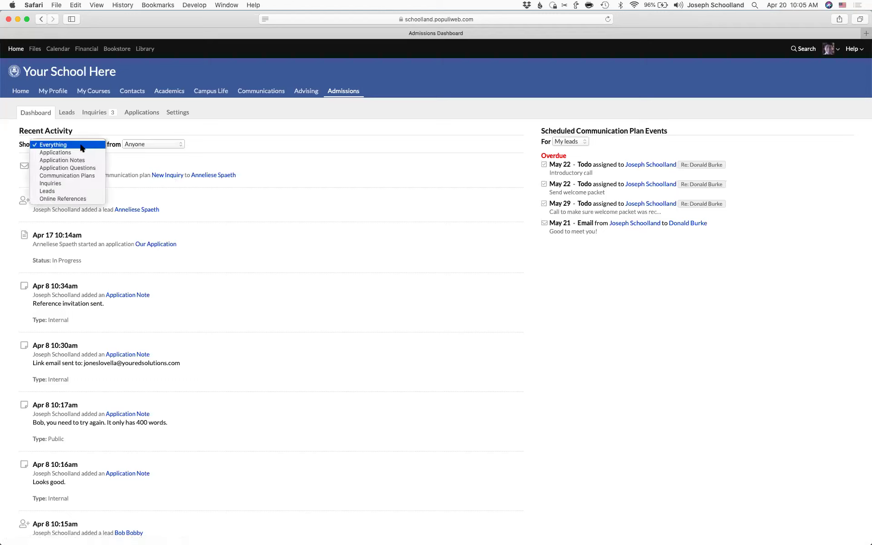
left_click(72, 153)
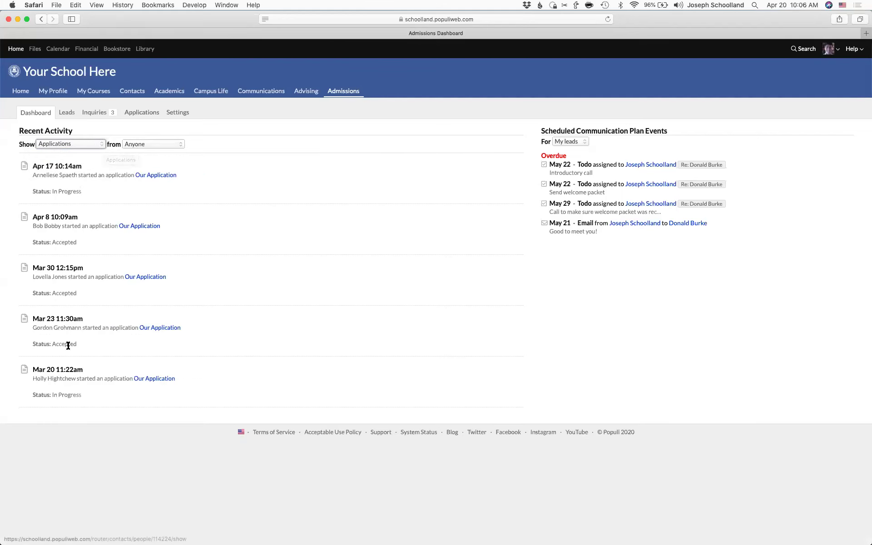
left_click(141, 144)
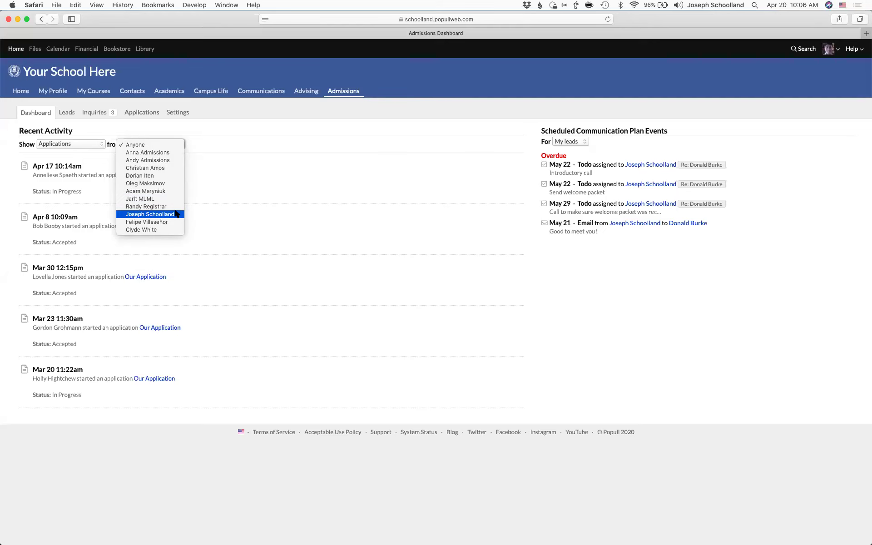
left_click(167, 206)
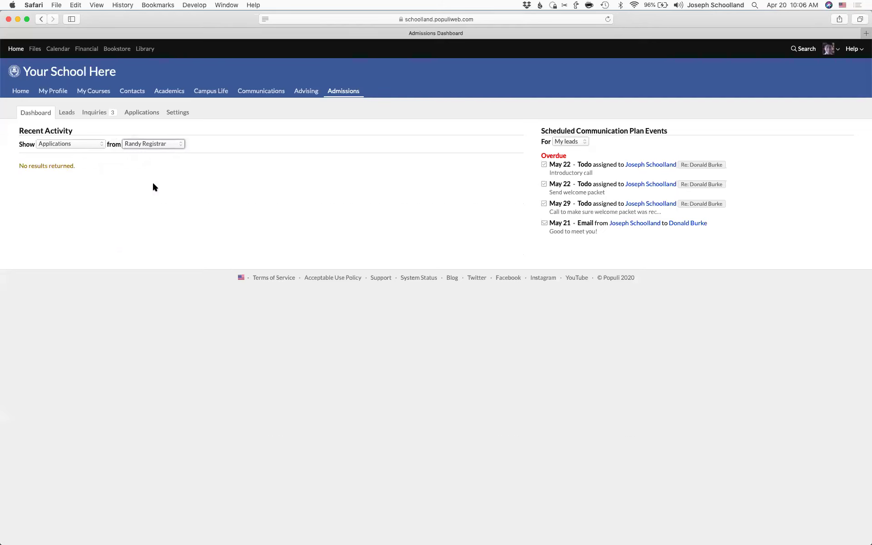
Step: Set the dashboard's recent activity back to Everything from Anyone
left_click(97, 145)
left_click(89, 141)
left_click(90, 144)
left_click(83, 134)
left_click(134, 143)
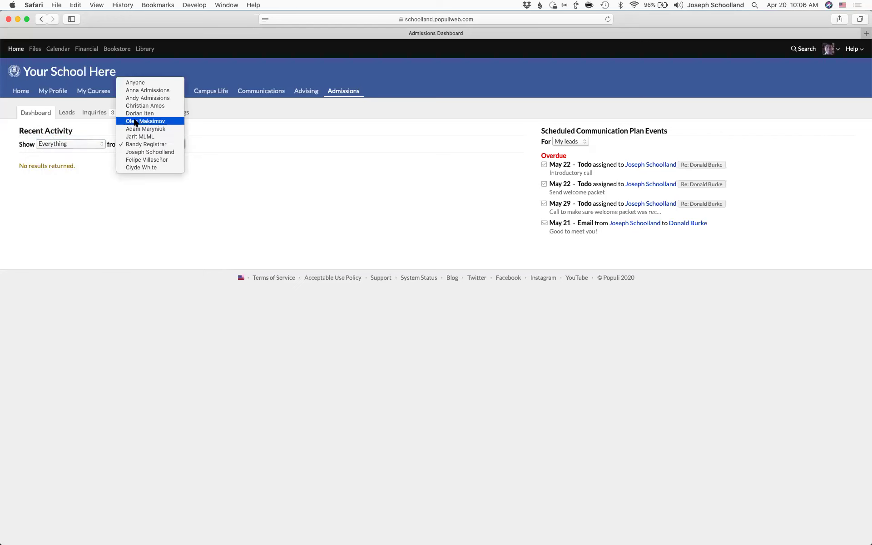
left_click(135, 83)
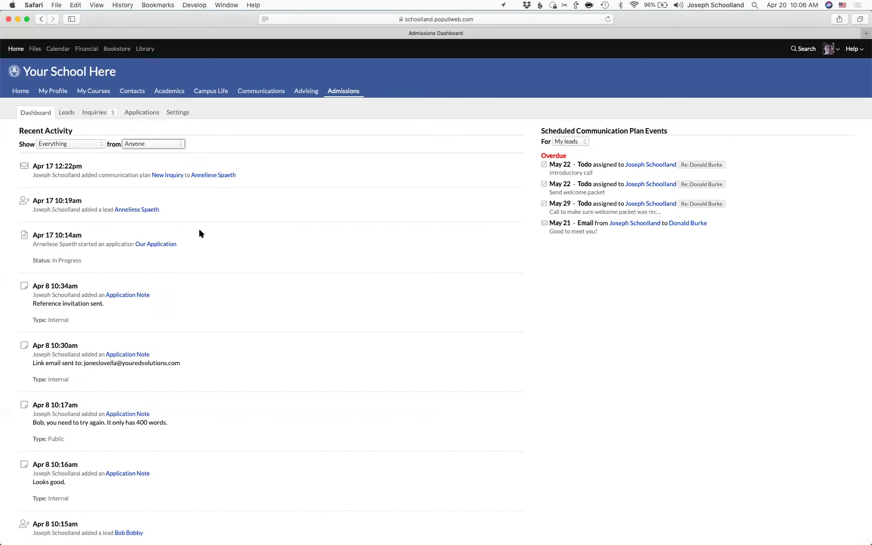
Step: Go to Leads, remove the PC Term 2013-2014 academic term condition and apply the filter
left_click(61, 112)
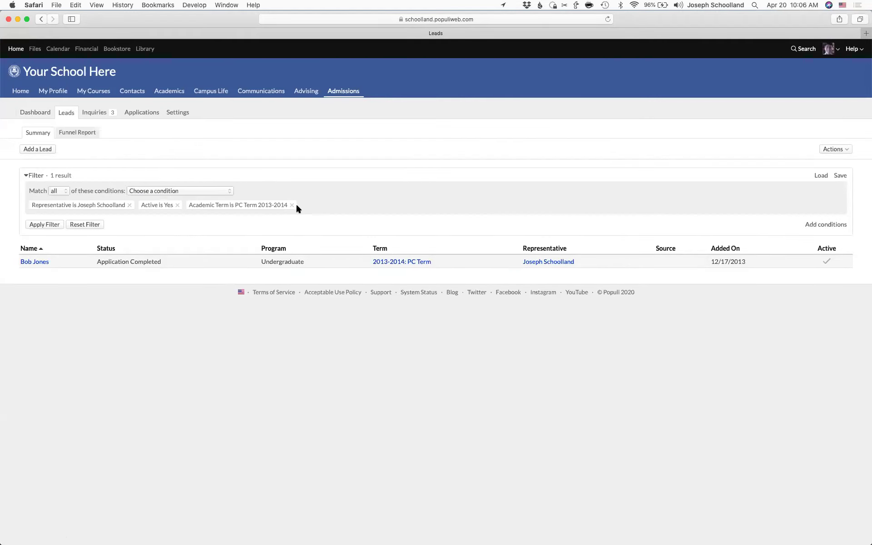
left_click(292, 205)
left_click(41, 227)
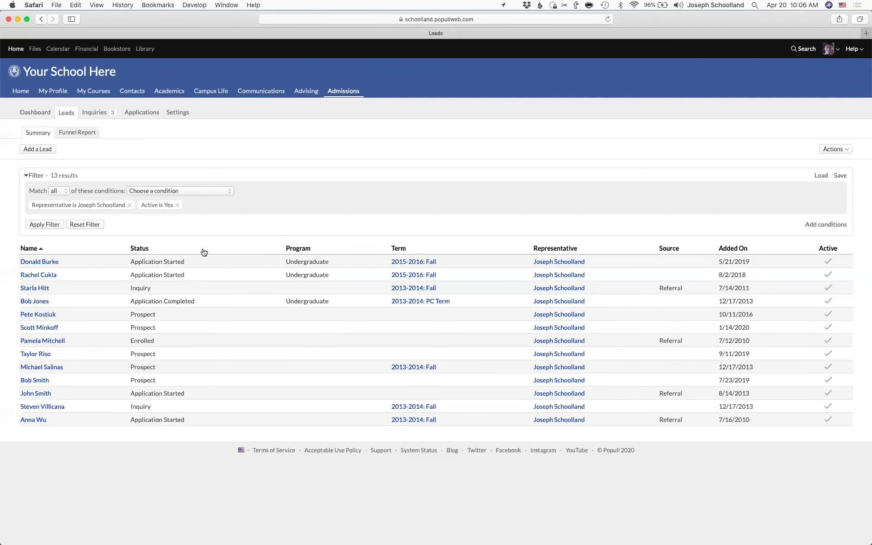
Step: Choose Status as a leads filter condition and review the lead statuses it offers
left_click(214, 190)
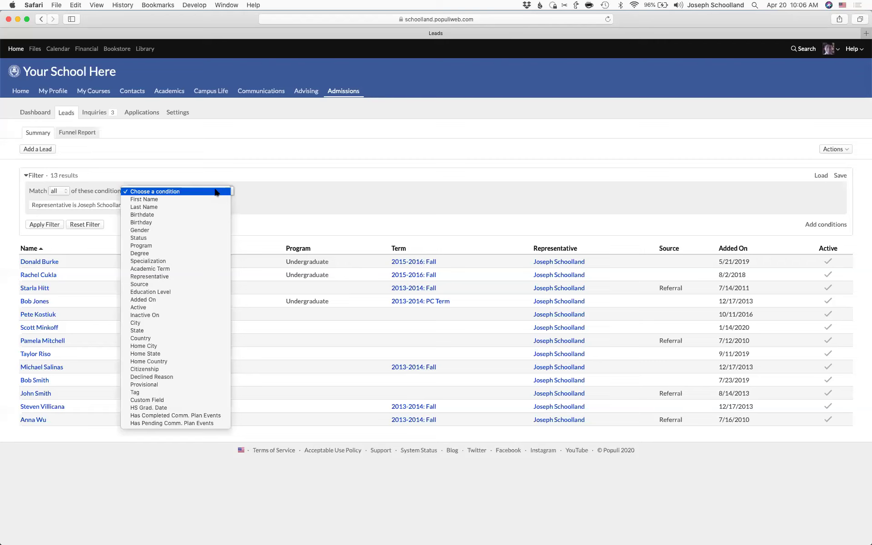
left_click(196, 238)
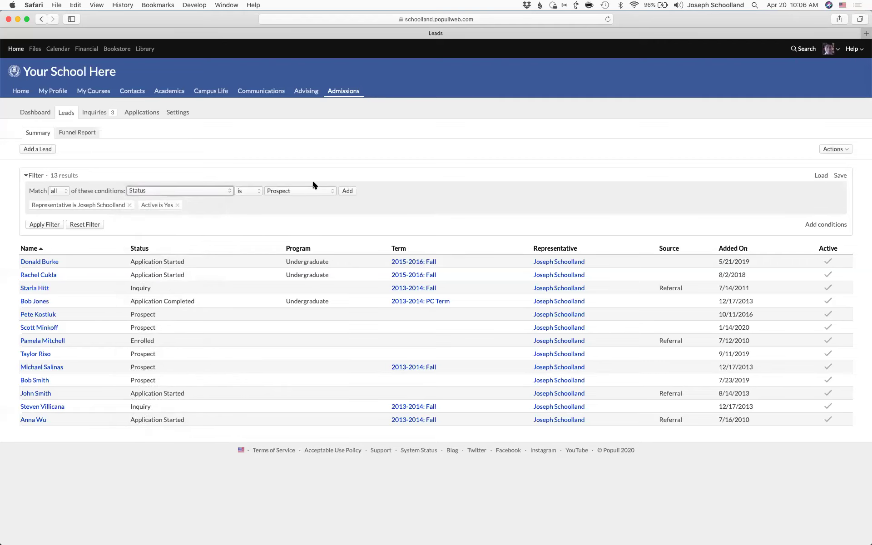
left_click(317, 192)
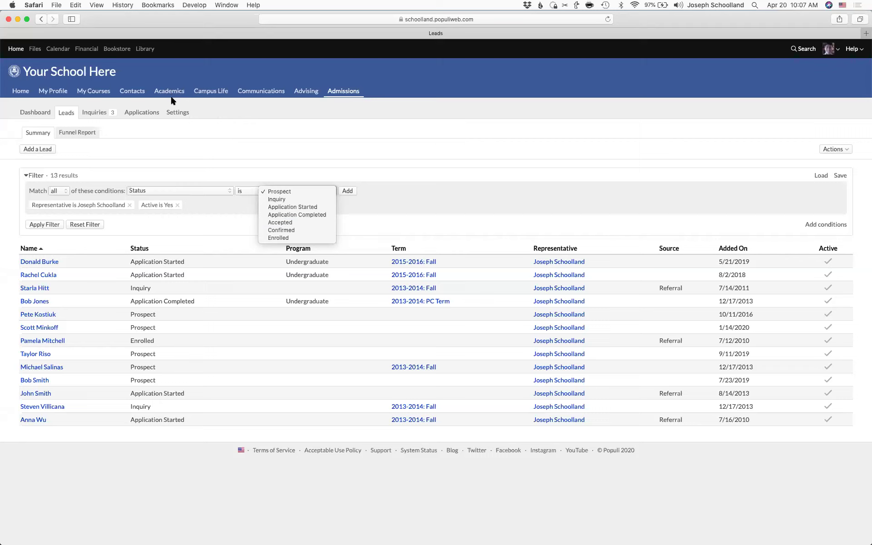
left_click(290, 239)
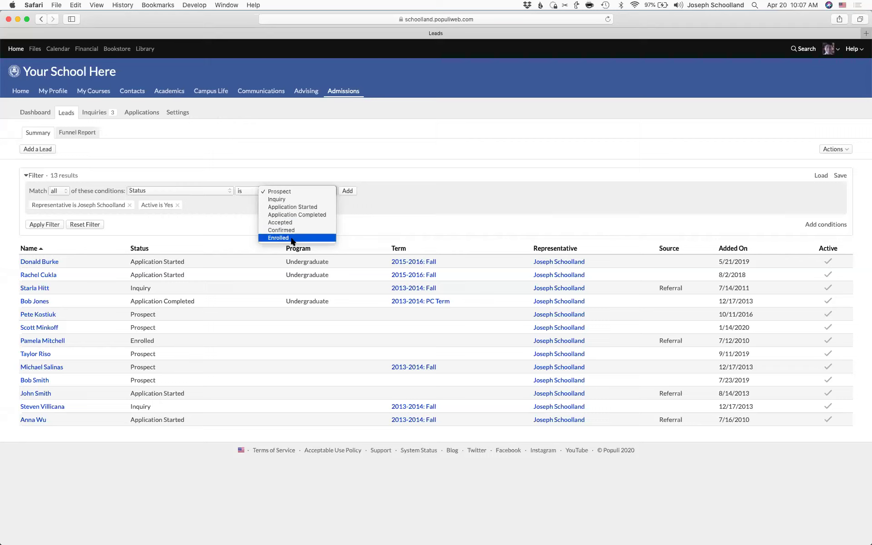
Step: Open Other Settings for Admissions and review the options for automatically marking leads enrolled and inactive
left_click(175, 112)
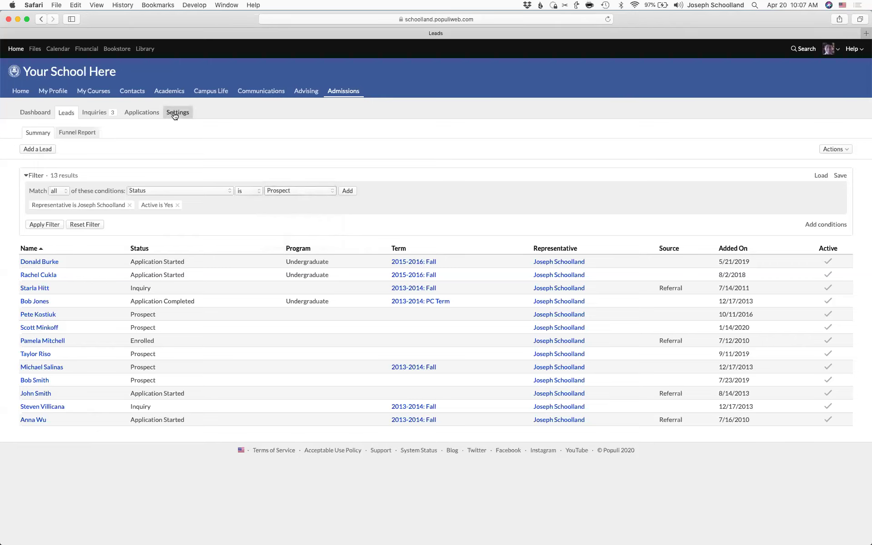
left_click(171, 132)
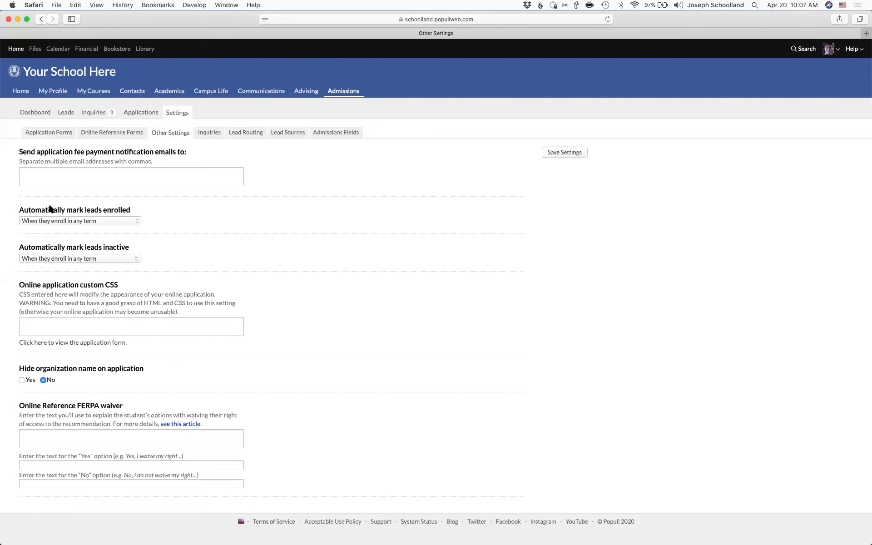
left_click(114, 221)
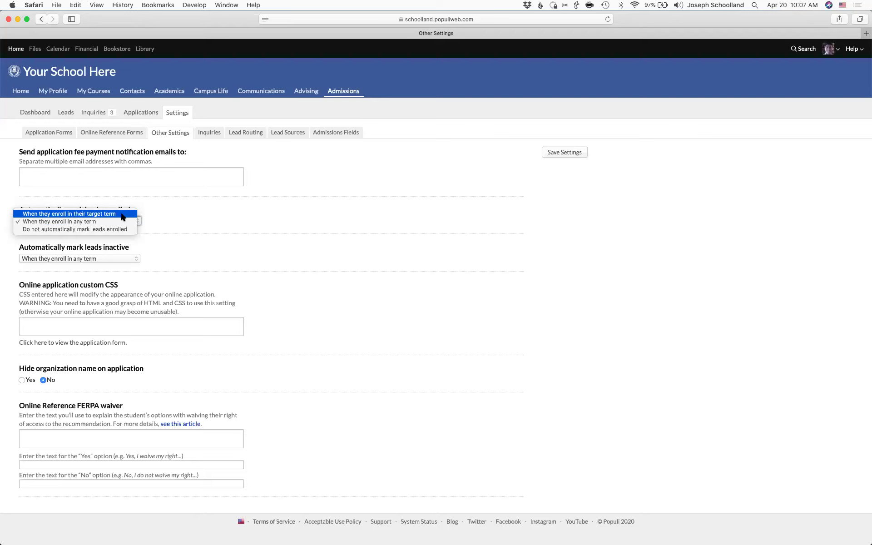
left_click(162, 257)
left_click(104, 260)
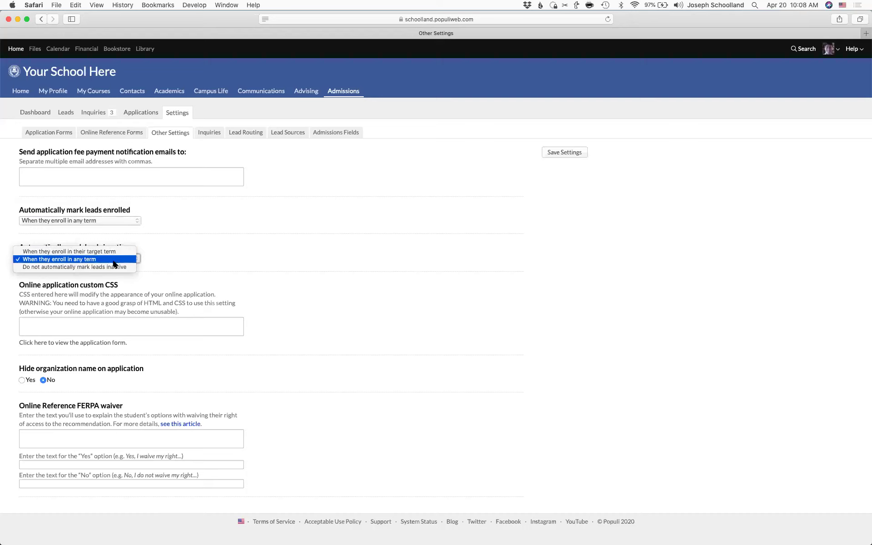
left_click(154, 253)
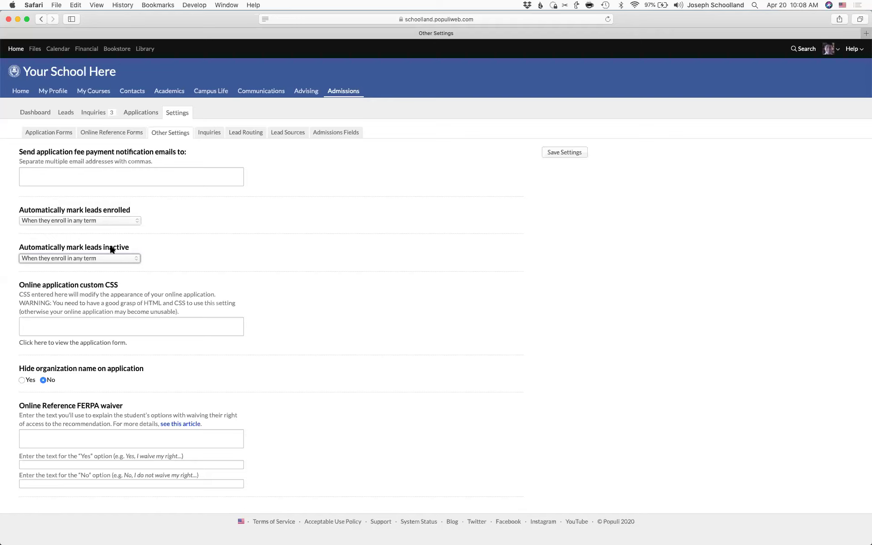
Step: Return to Leads, choose Active as a filter condition and review its values
left_click(64, 113)
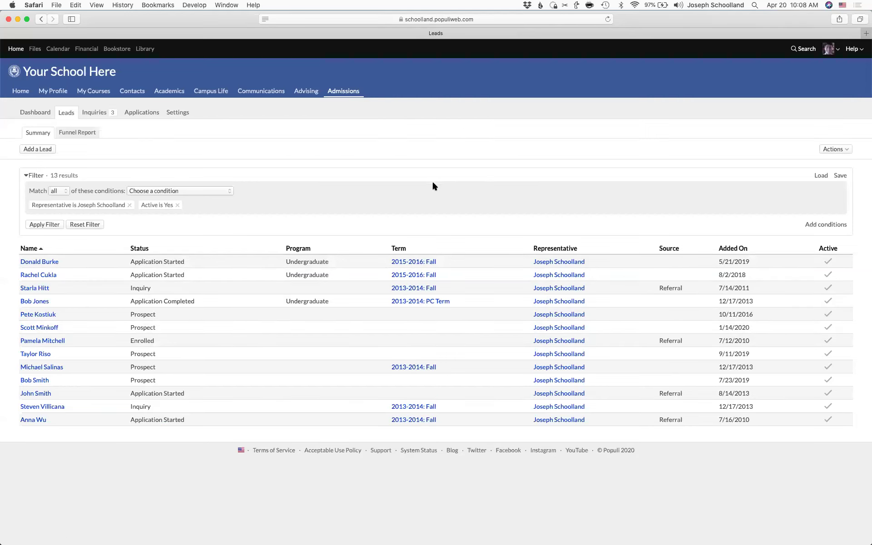
left_click(187, 190)
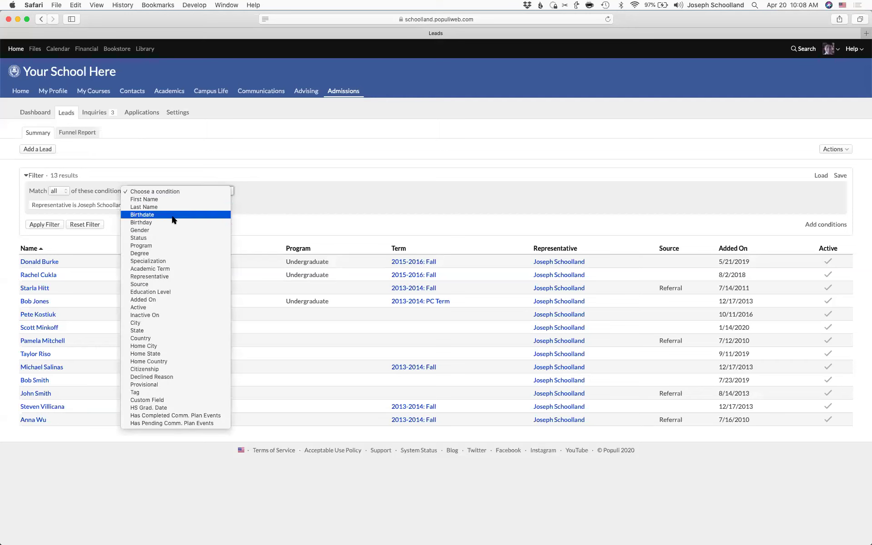
left_click(163, 307)
left_click(249, 191)
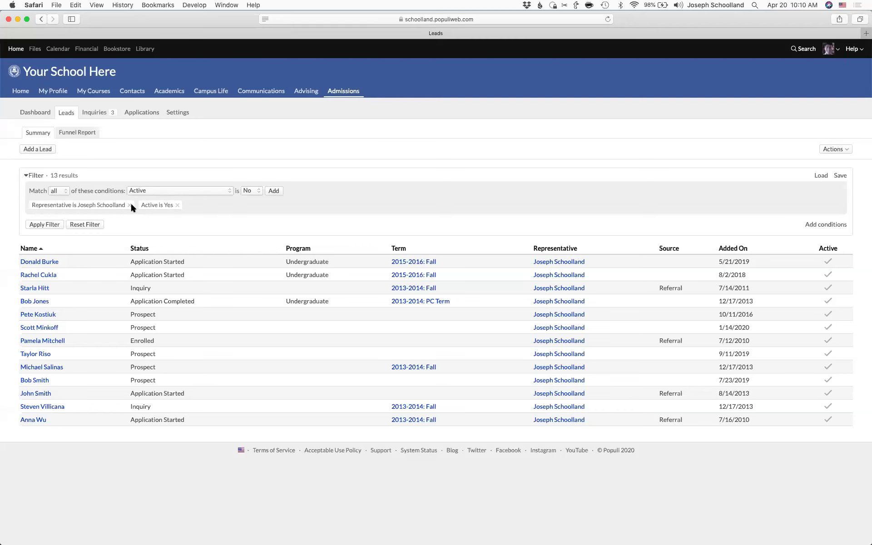
Step: Reset the leads filter, expand its conditions again and look through the unfiltered lead list
left_click(74, 225)
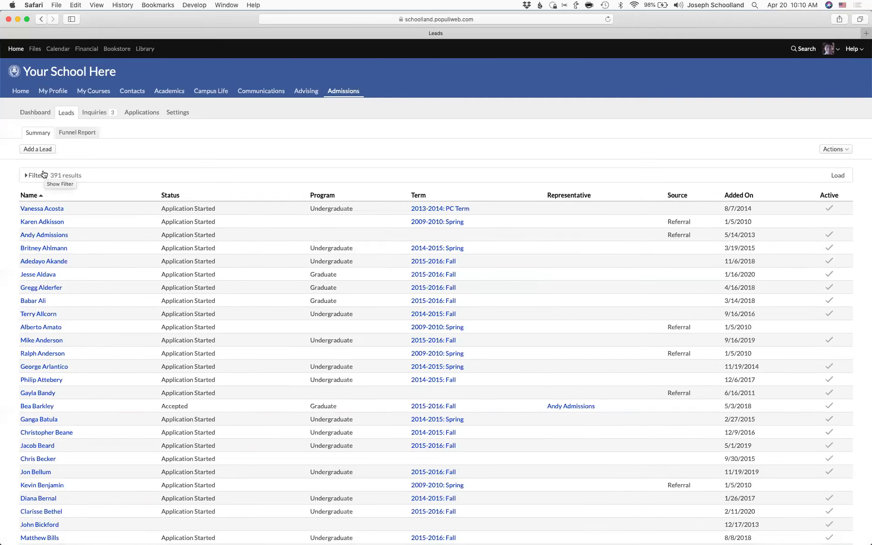
left_click(32, 175)
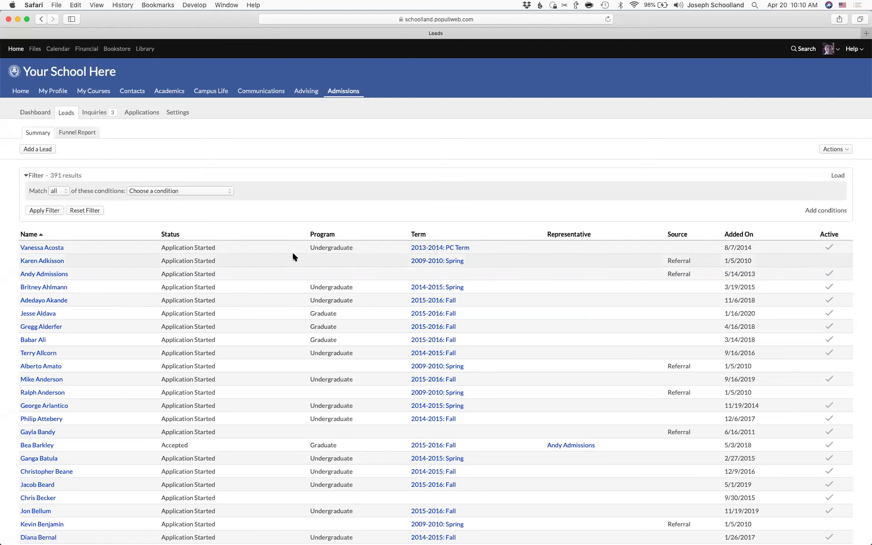
scroll(216, 393, "down", 10)
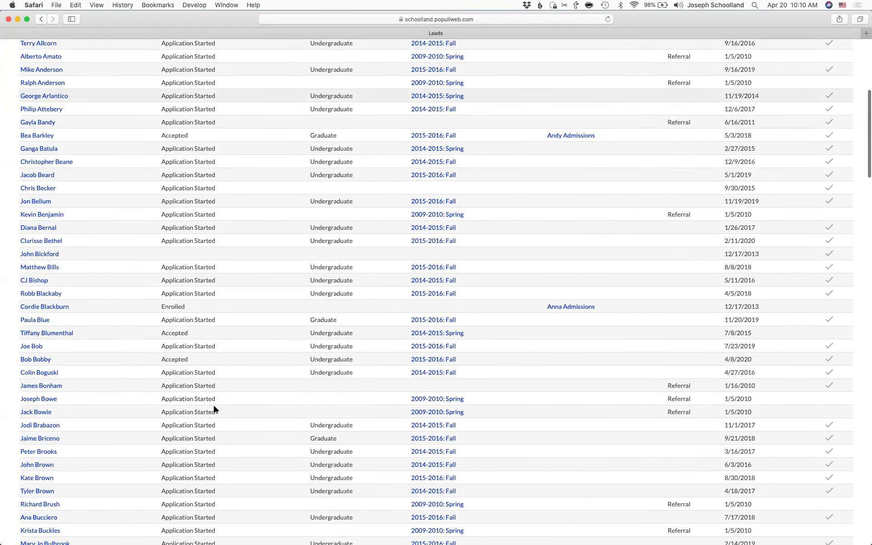
scroll(70, 191, "up", 10)
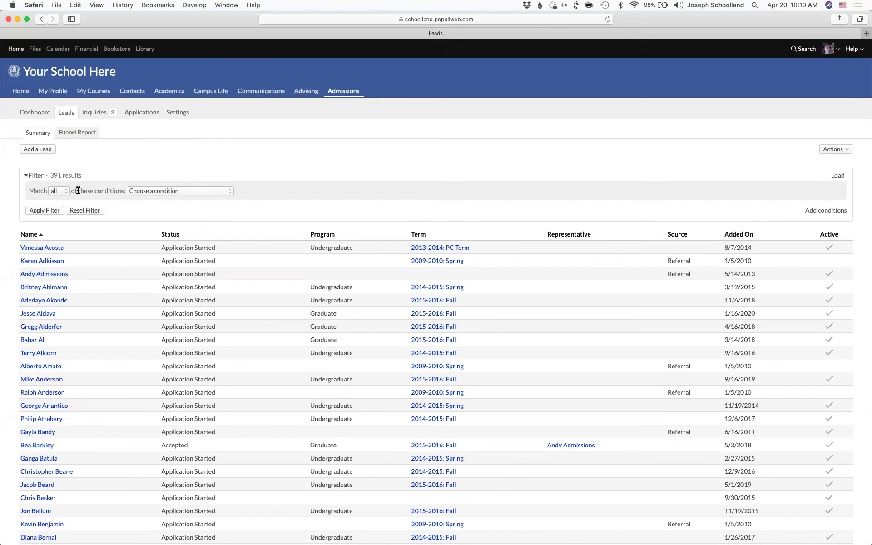
Step: Add a Representative condition for the signed-in staff member and apply it to the leads
left_click(147, 191)
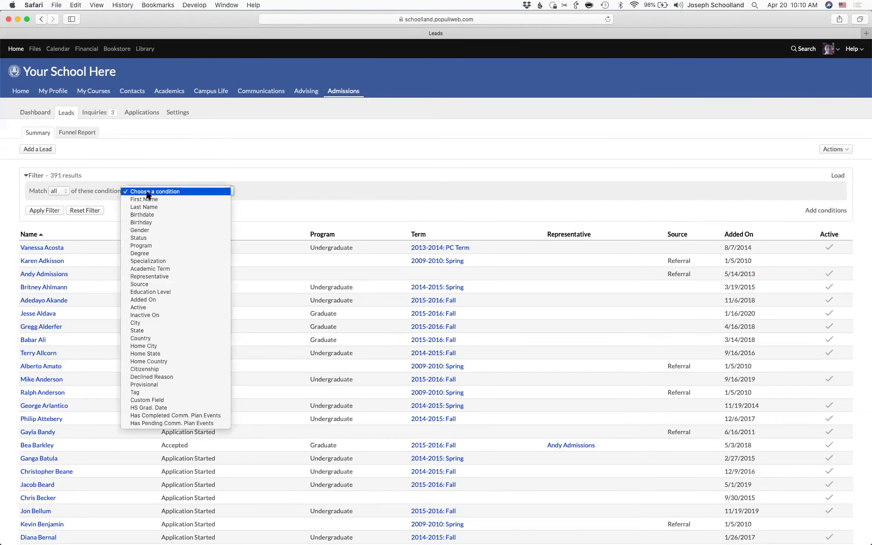
left_click(169, 277)
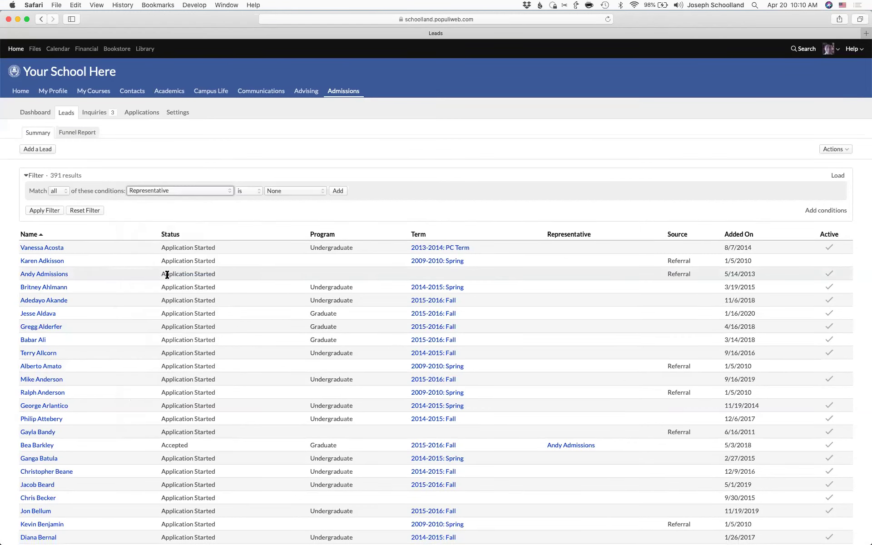
left_click(294, 193)
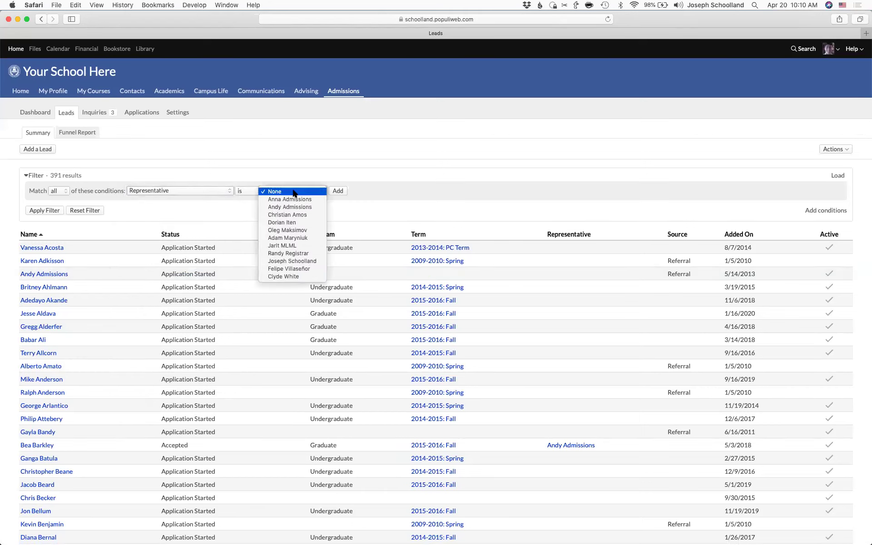
left_click(307, 262)
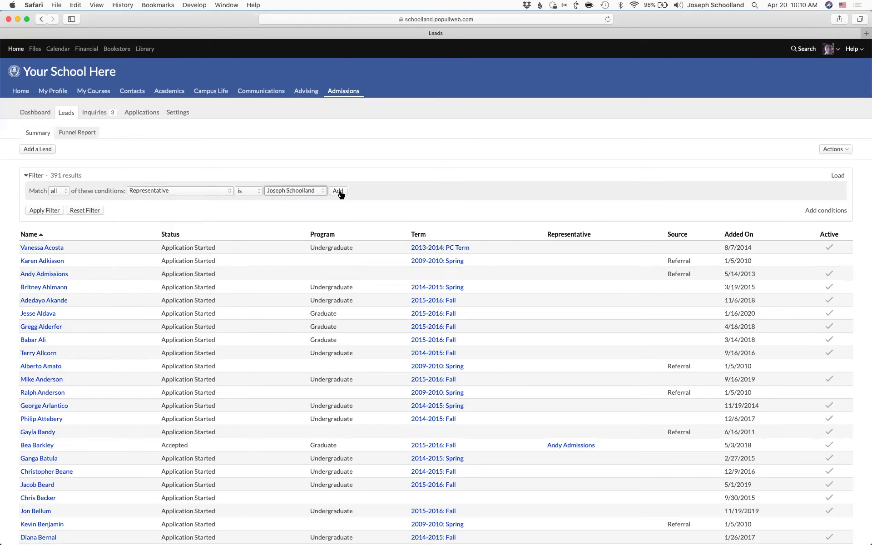
left_click(338, 192)
left_click(49, 226)
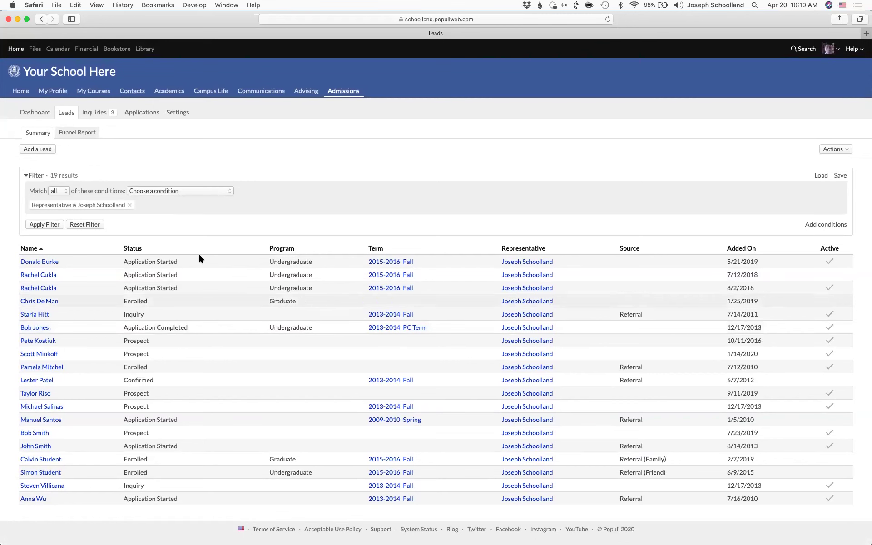
Step: Add an Active is Yes condition to the leads filter and apply it
left_click(187, 188)
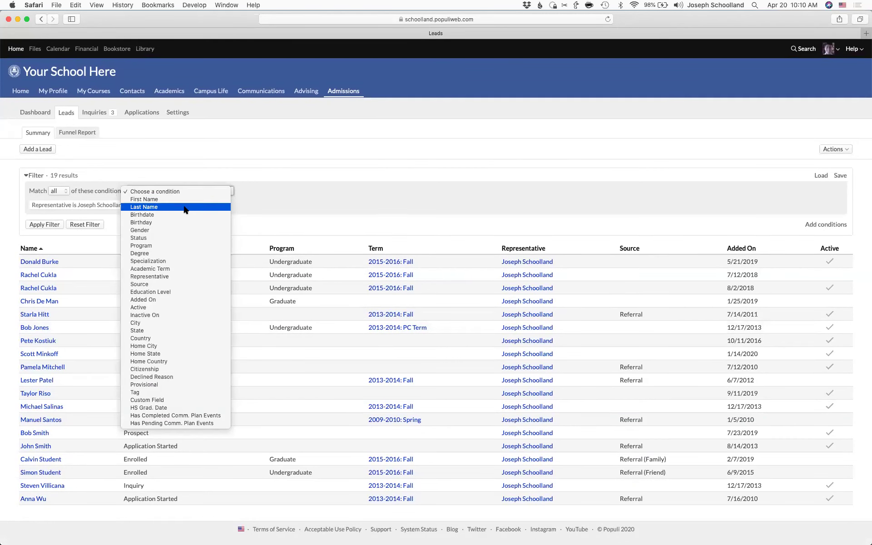
left_click(160, 309)
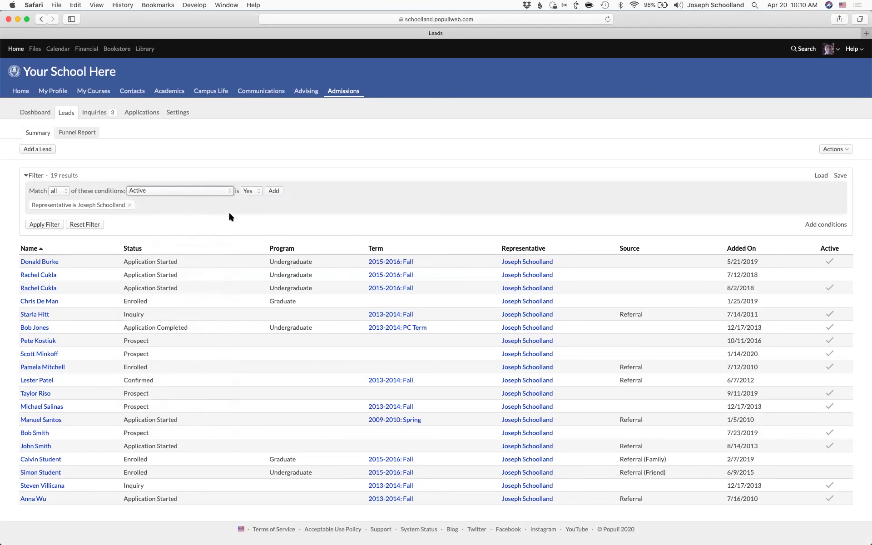
left_click(276, 191)
left_click(38, 228)
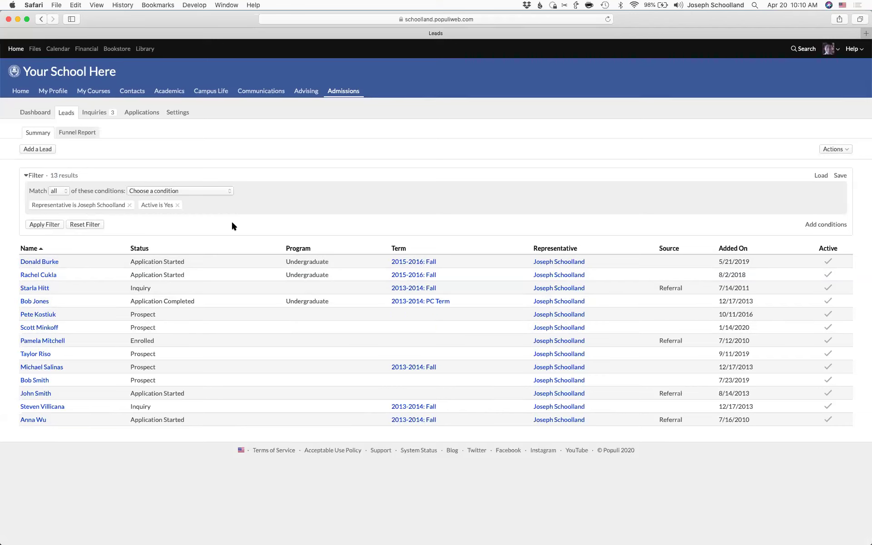
Step: Add a Status is Application Started condition to the same filter group and apply the filter
left_click(199, 190)
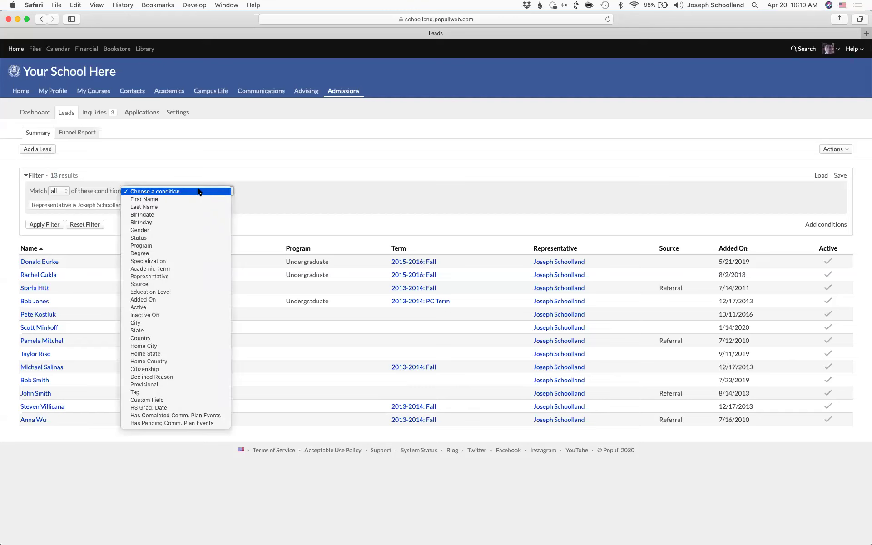
left_click(189, 238)
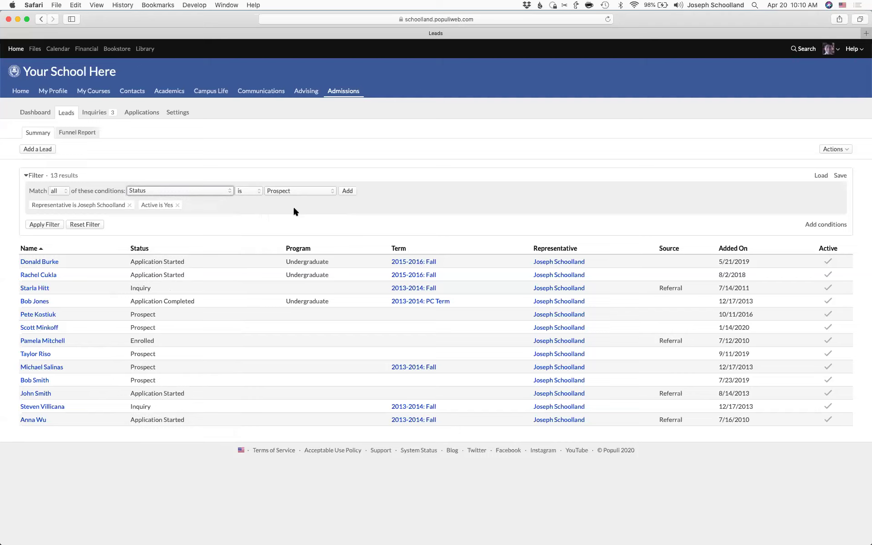
left_click(284, 192)
left_click(290, 207)
left_click(350, 192)
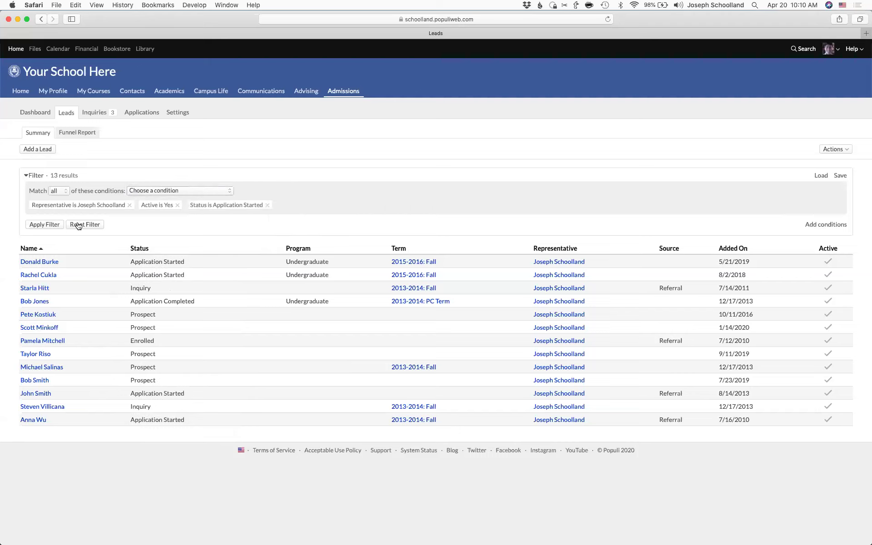
left_click(44, 225)
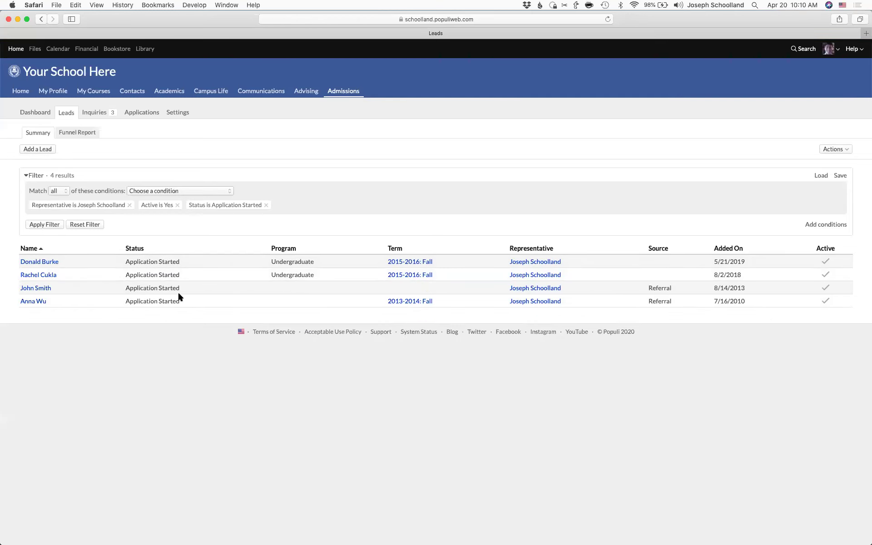
Step: Narrow the filtered leads further with a Program is Undergraduate condition and apply it
left_click(172, 190)
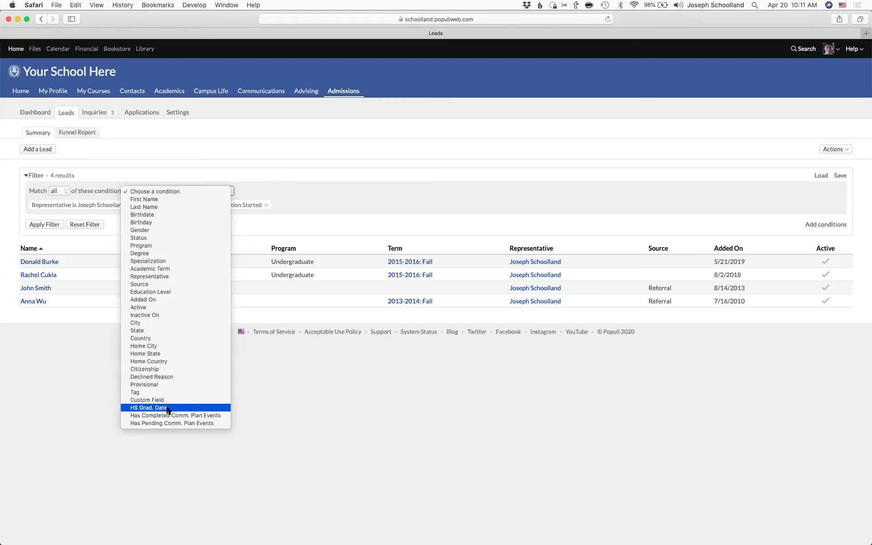
left_click(169, 246)
left_click(336, 191)
left_click(47, 226)
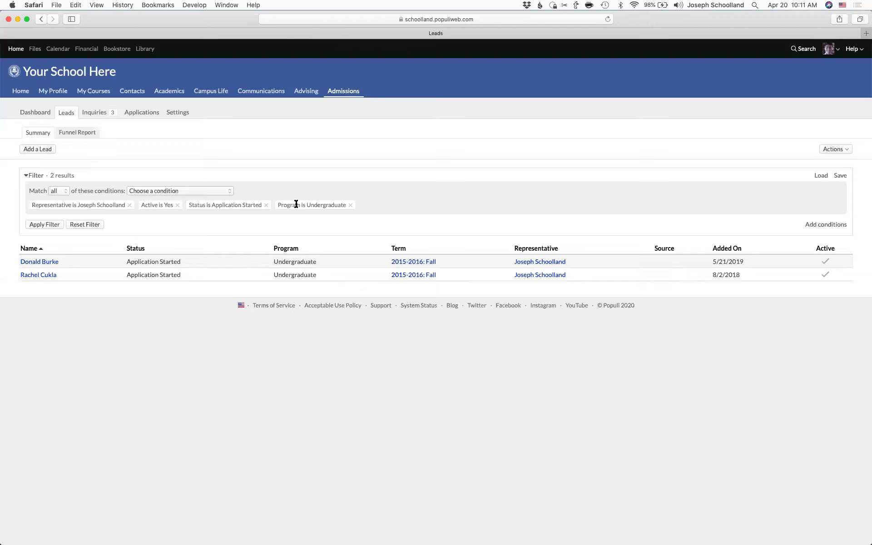
Step: Remove the Program and Status conditions from the leads filter and reapply it
left_click(352, 207)
left_click(266, 206)
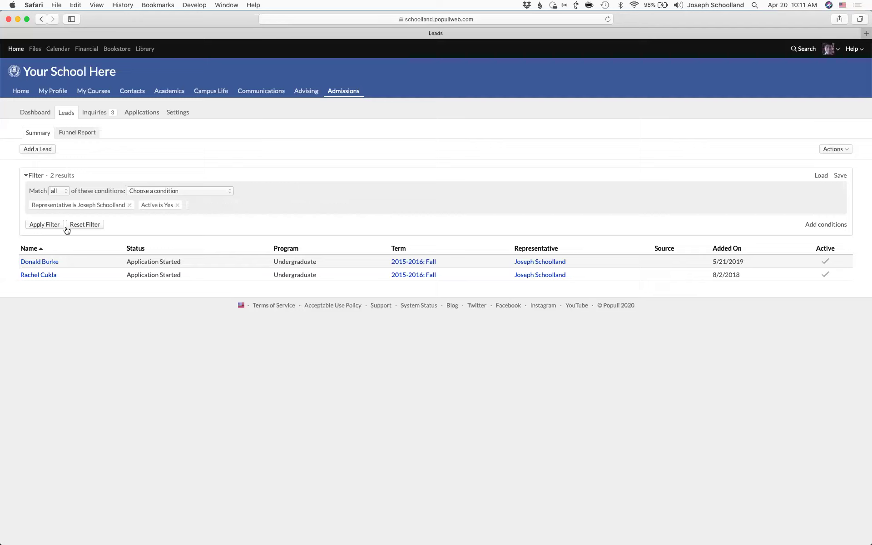
left_click(43, 224)
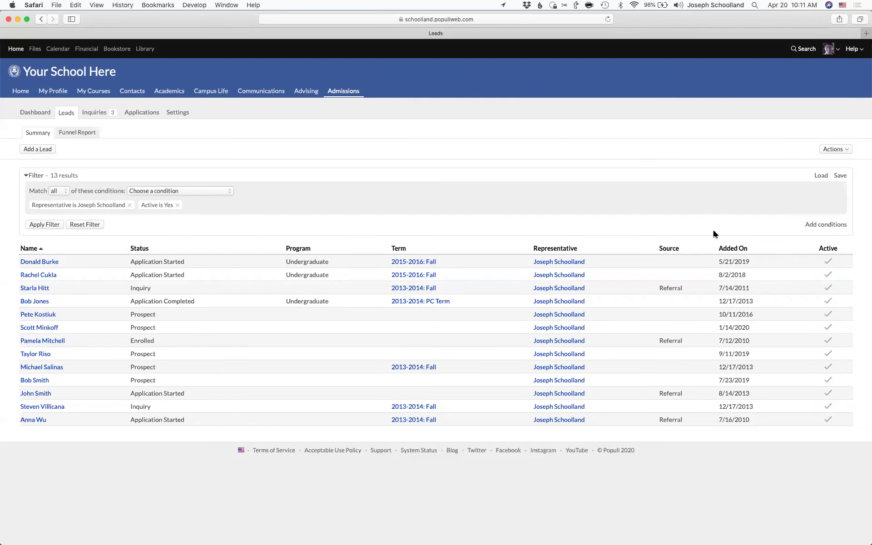
Step: Create a second group of filter conditions containing Status is Application Started
left_click(817, 225)
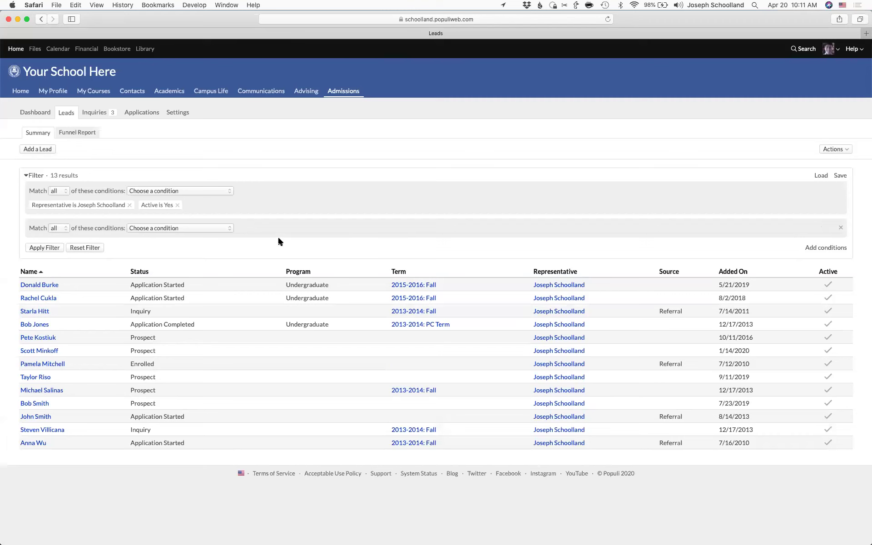
left_click(197, 229)
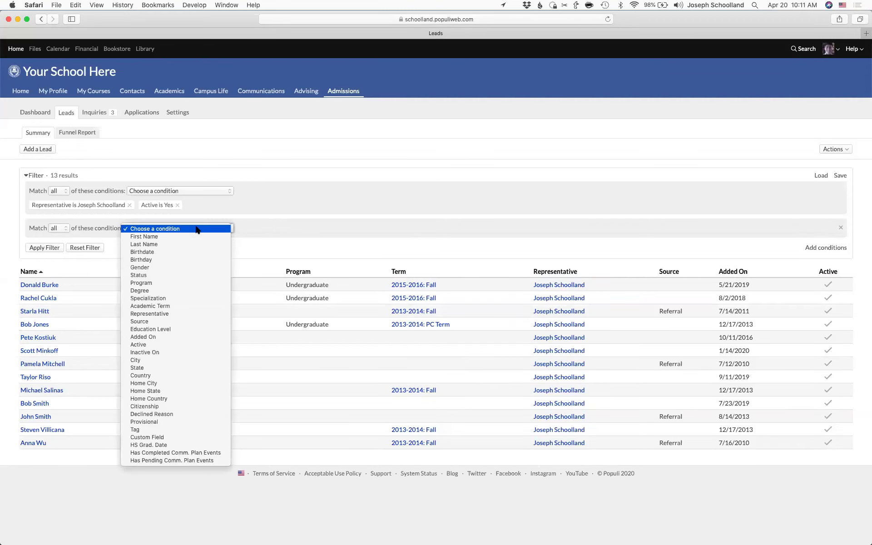
left_click(180, 275)
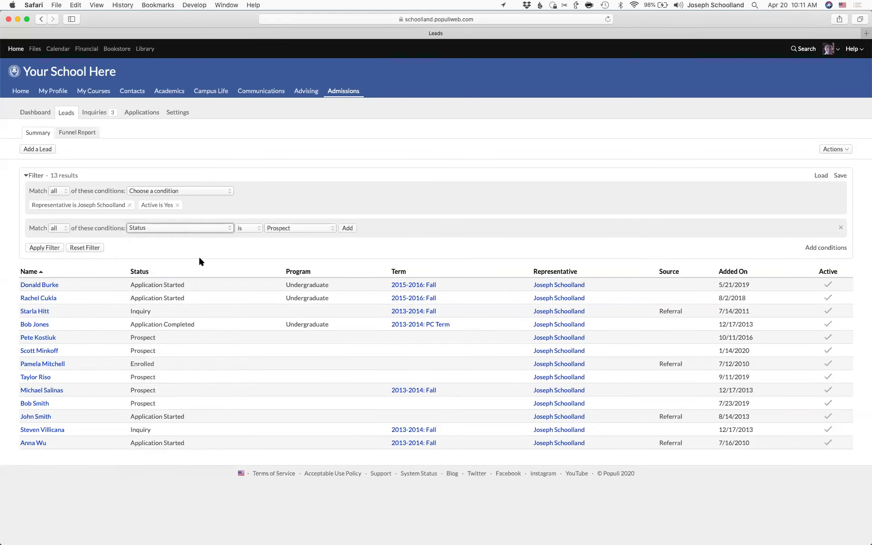
left_click(310, 229)
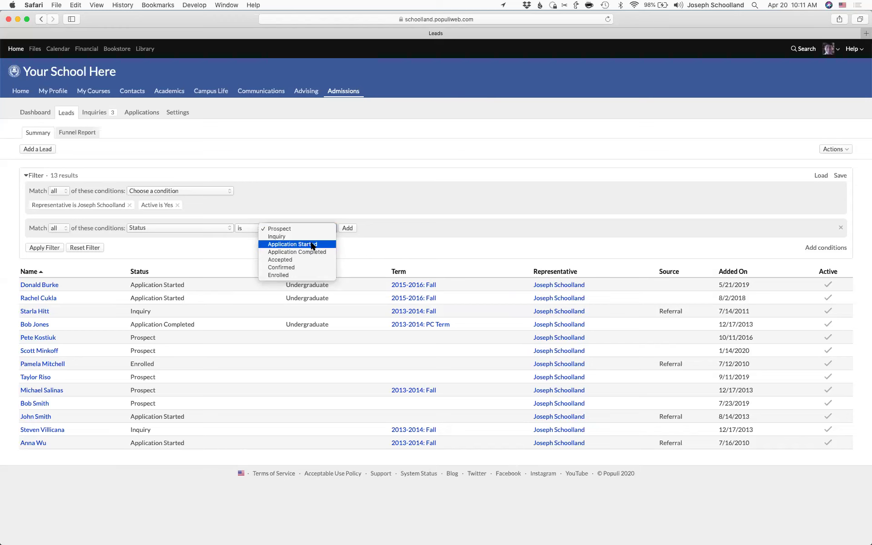
left_click(313, 245)
left_click(348, 229)
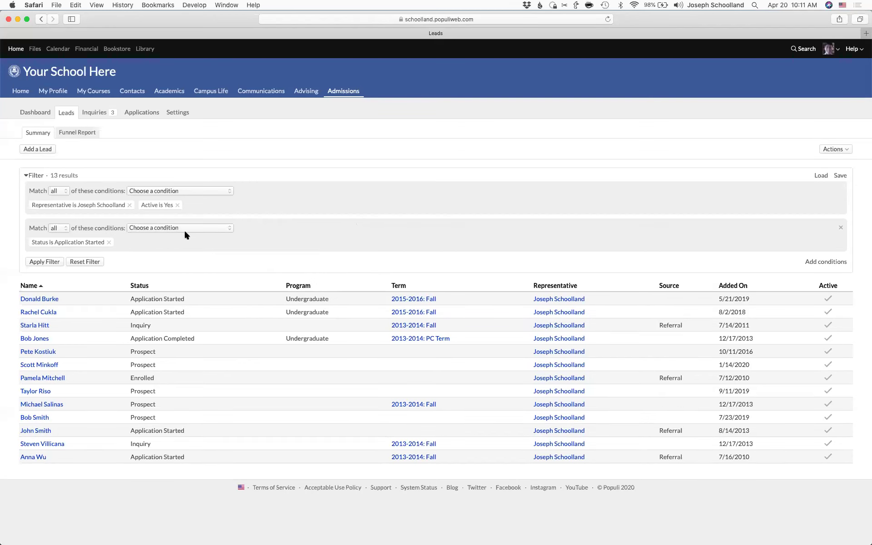
Step: Add Status is Application Completed to the second group, set that group to match any condition, and apply the filter
left_click(175, 228)
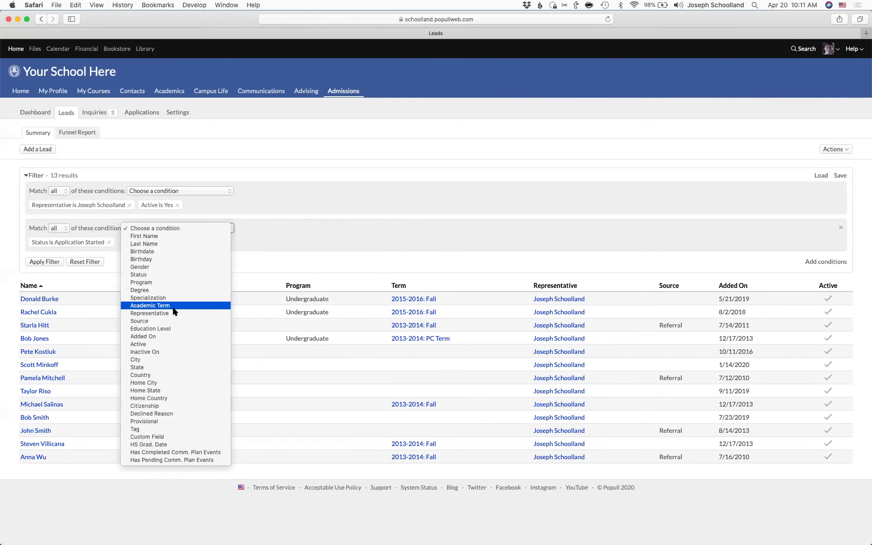
left_click(176, 275)
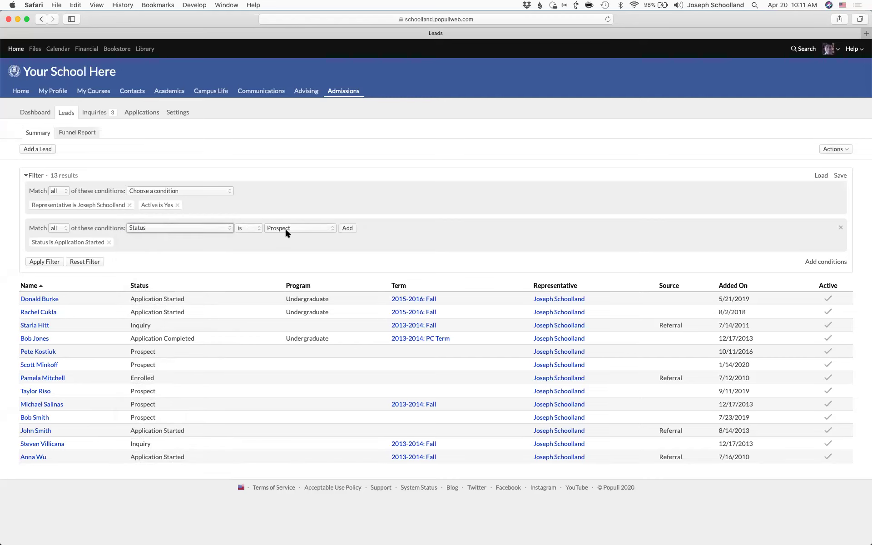
left_click(285, 230)
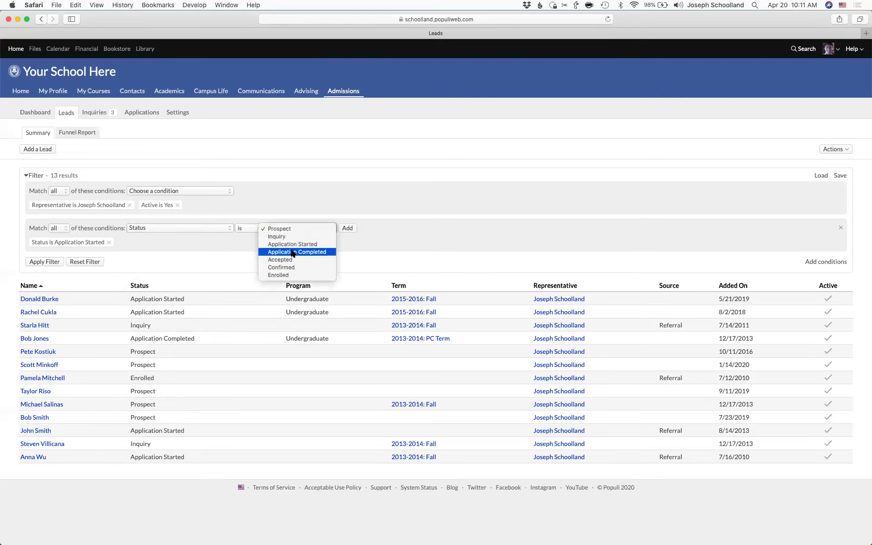
left_click(292, 253)
left_click(349, 228)
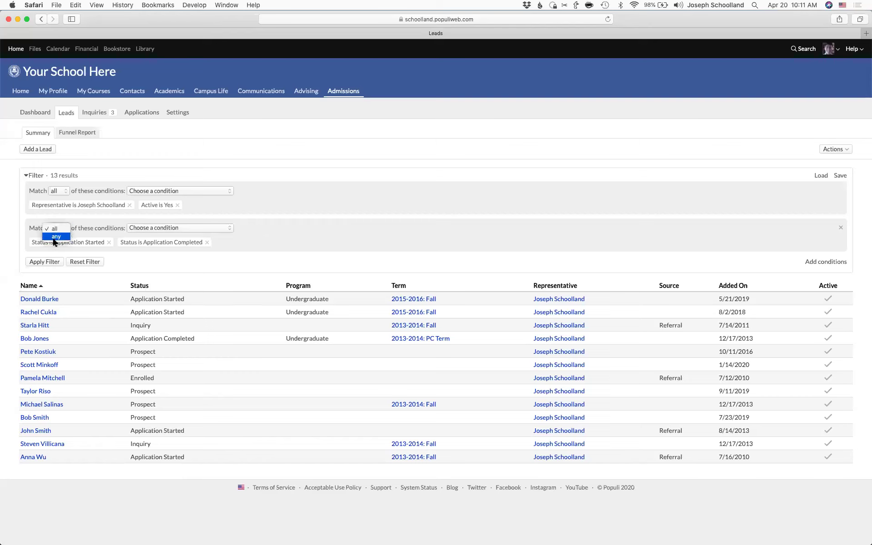
left_click(55, 237)
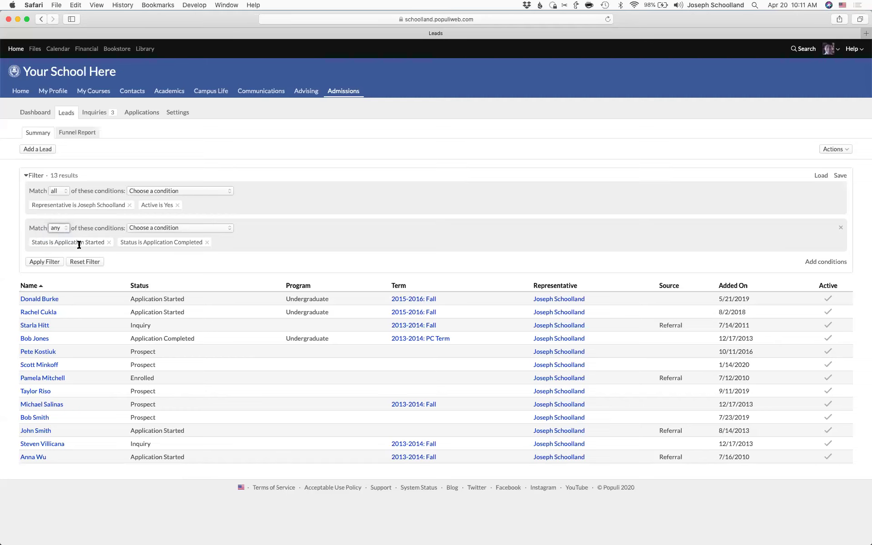
left_click(46, 262)
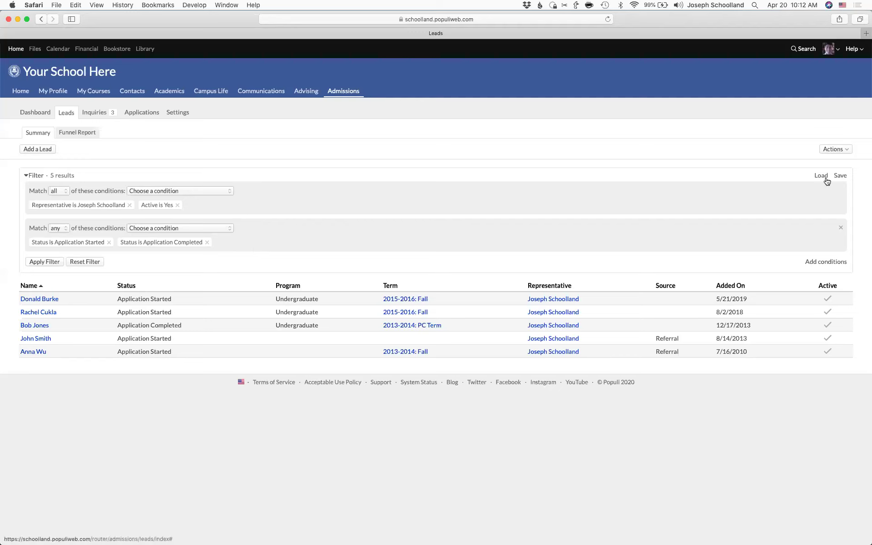
Step: Save the filter as "Test filter" for other staff users to share, and review its update dialog without changing anything
left_click(841, 177)
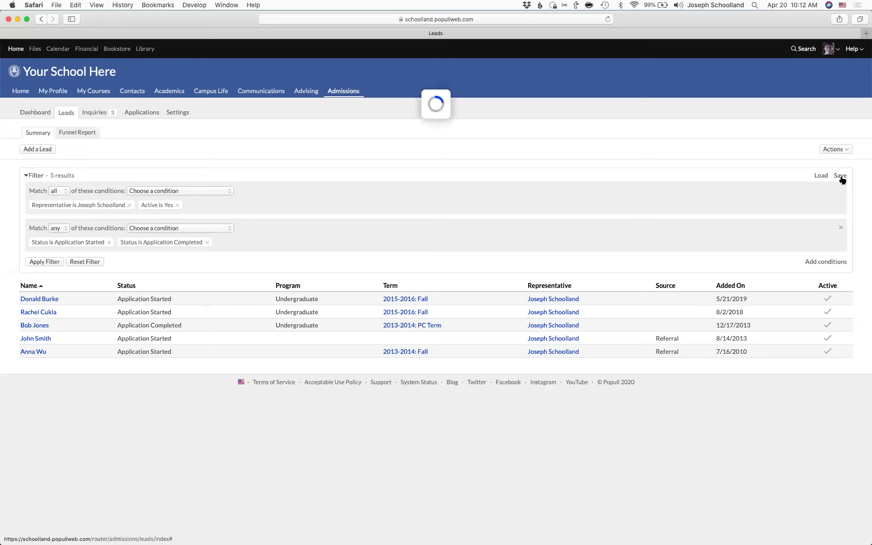
type("Test filter")
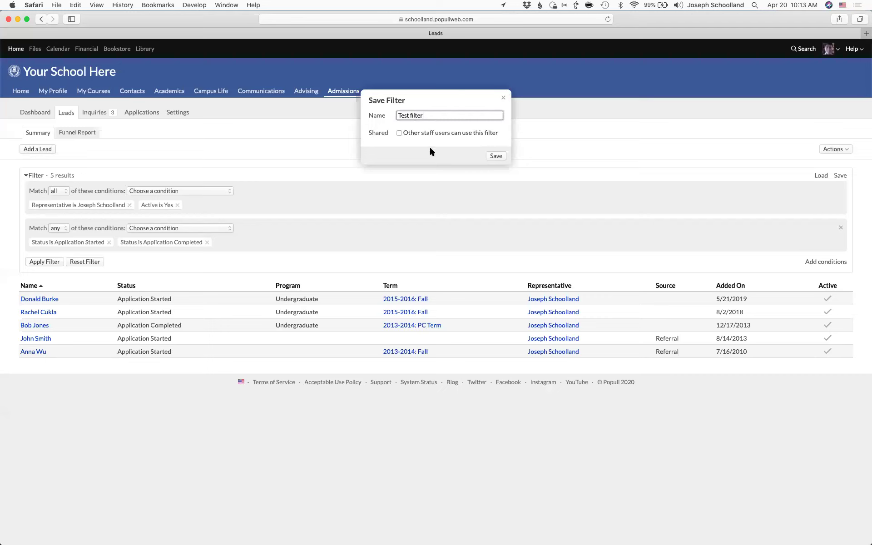
left_click(399, 133)
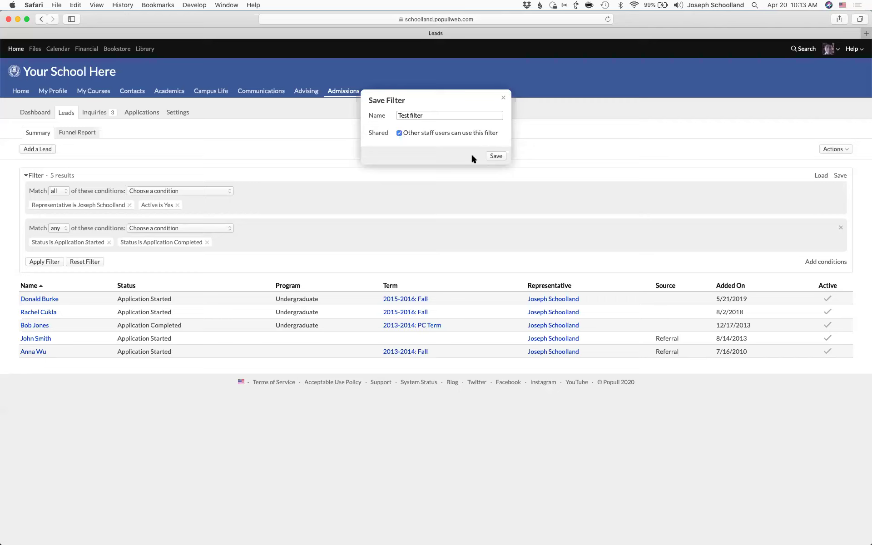
left_click(496, 156)
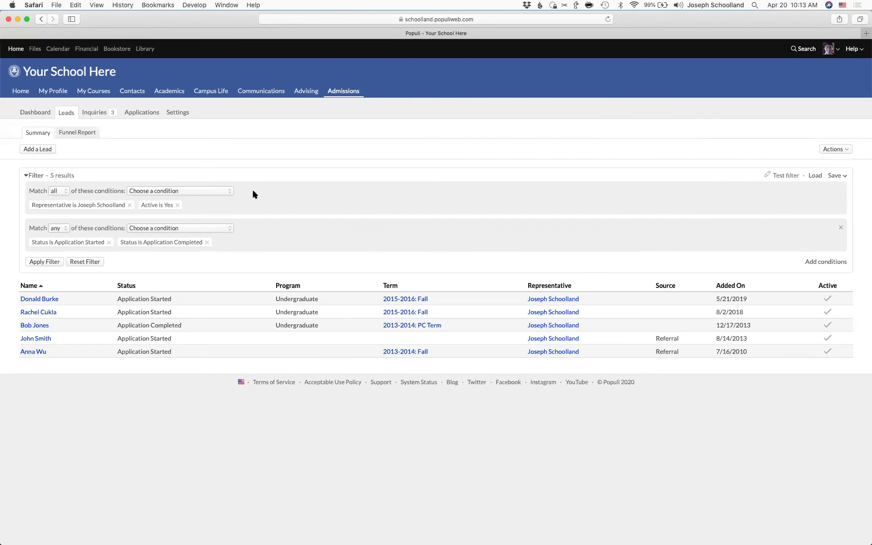
left_click(772, 175)
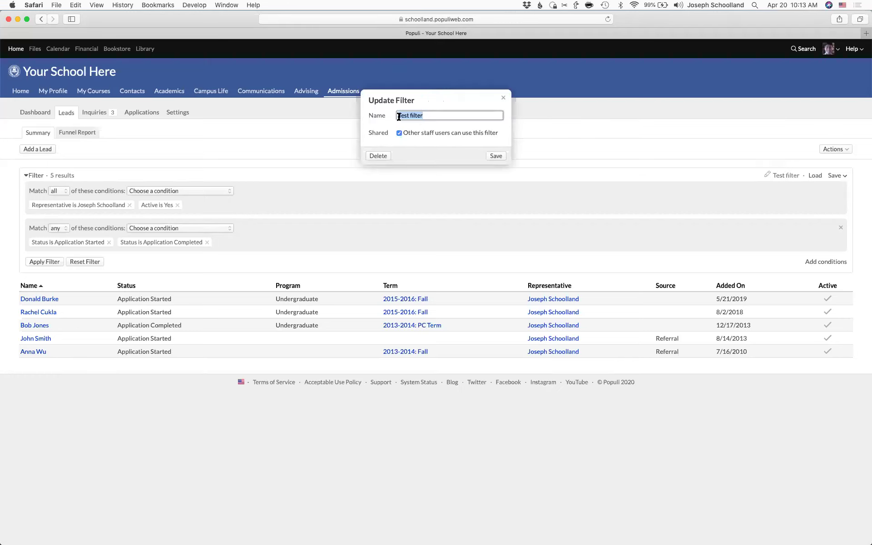
left_click(503, 98)
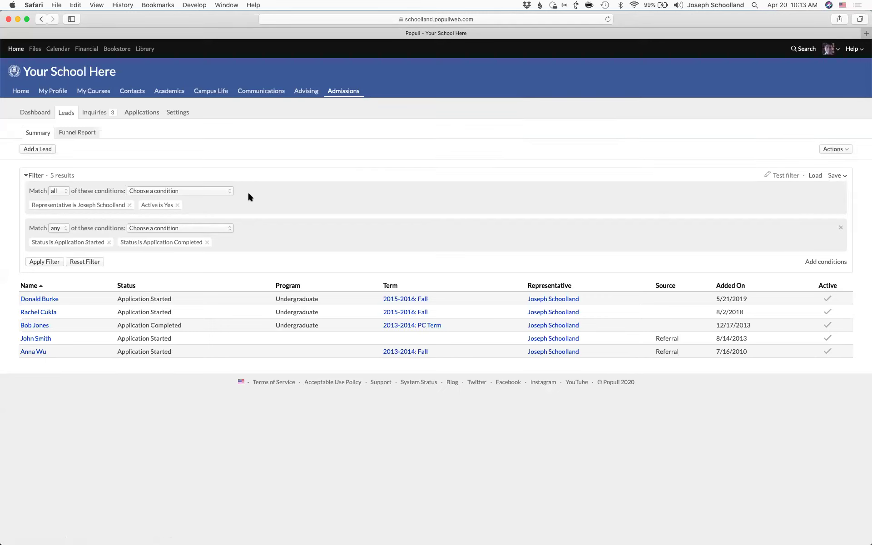
Step: Create a third group of filter conditions with Source is Referral - Any and apply the filter
left_click(832, 262)
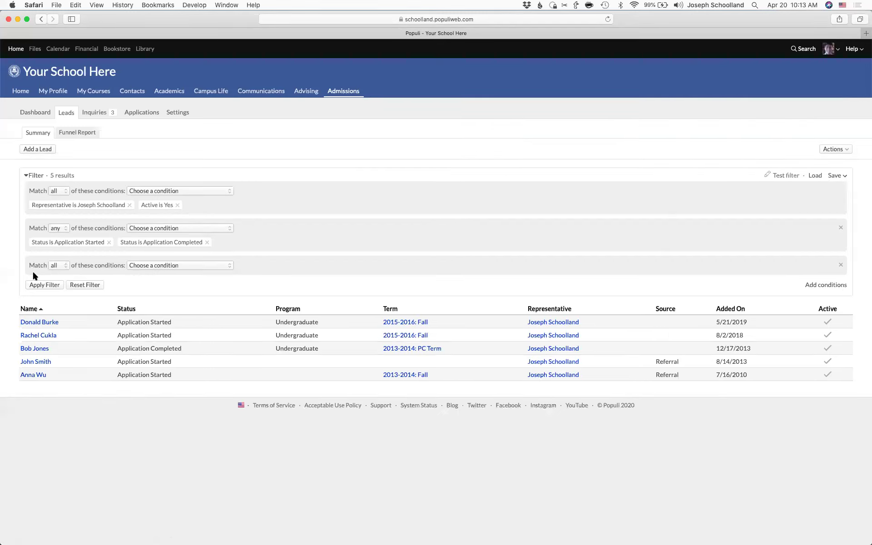
left_click(163, 266)
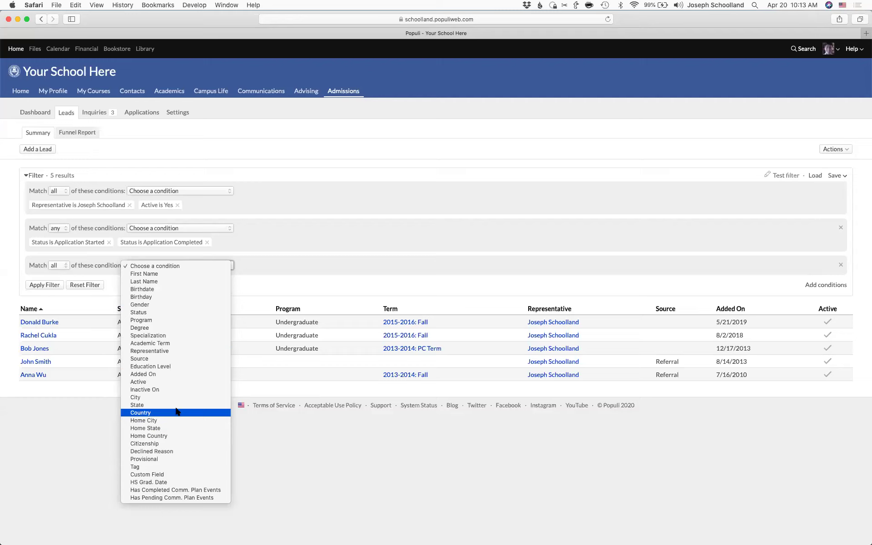
left_click(166, 359)
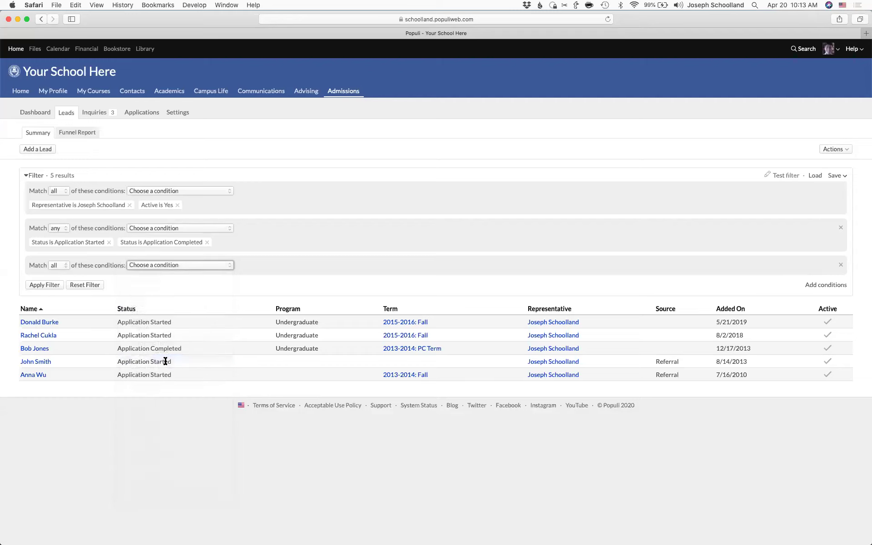
left_click(271, 266)
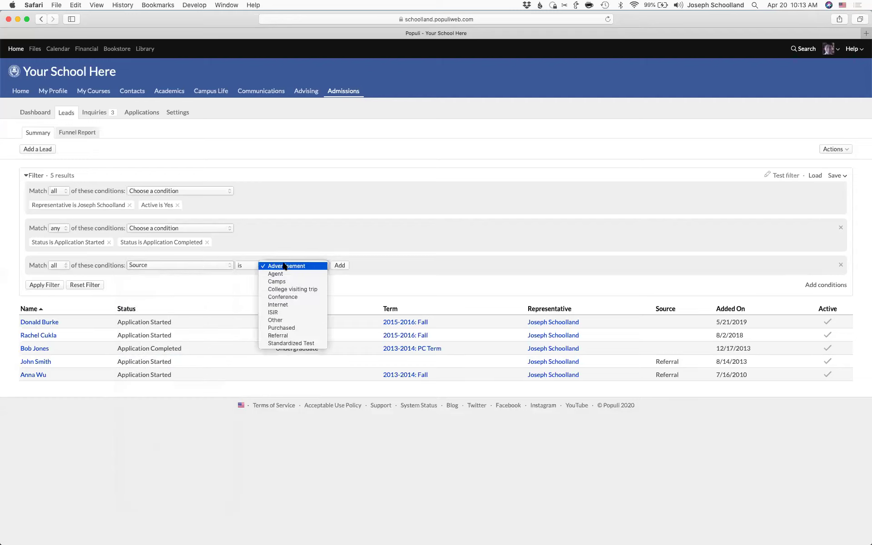
left_click(282, 335)
left_click(371, 266)
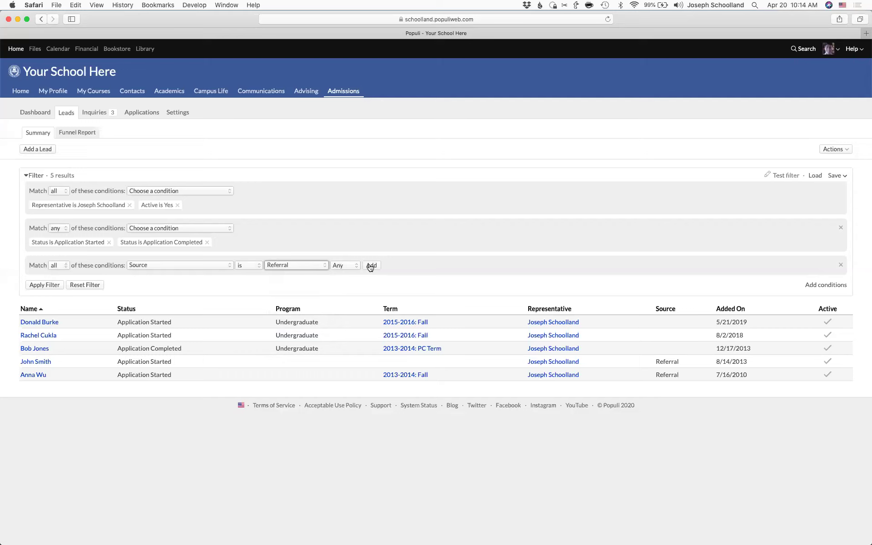
left_click(35, 300)
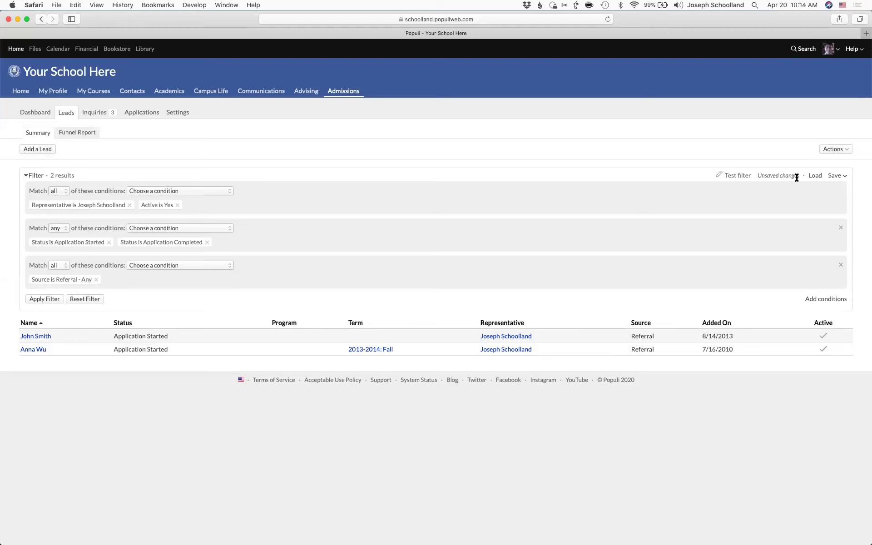
Step: Load the saved "Confirmed list" leads filter, and replace it with the saved filter for a single representative
left_click(846, 176)
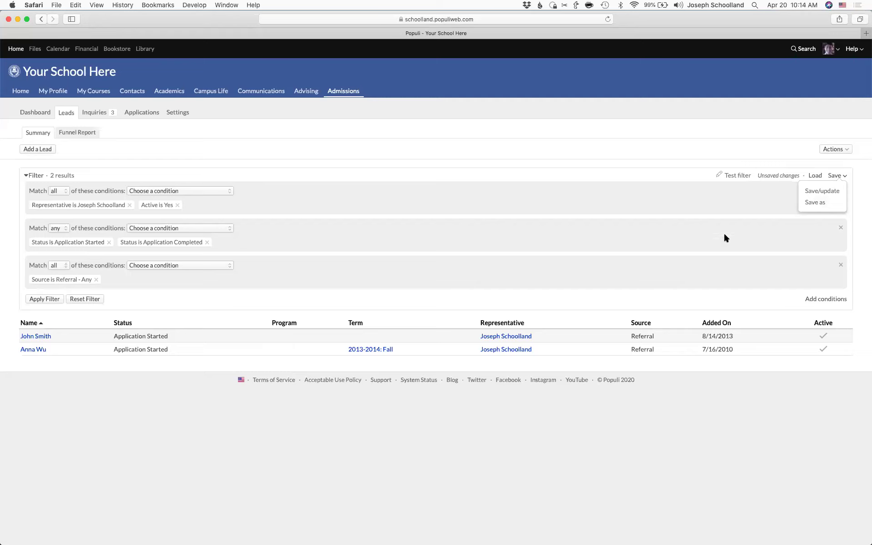
left_click(749, 143)
left_click(816, 176)
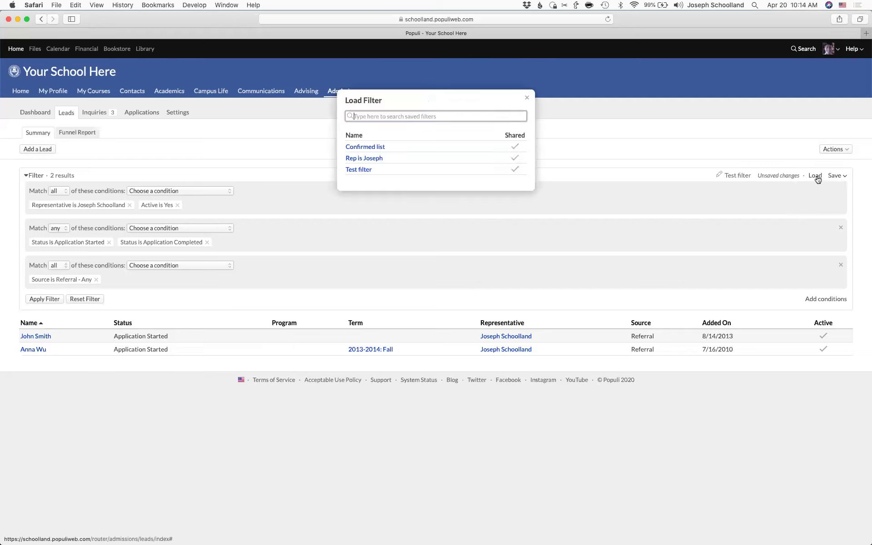
left_click(363, 147)
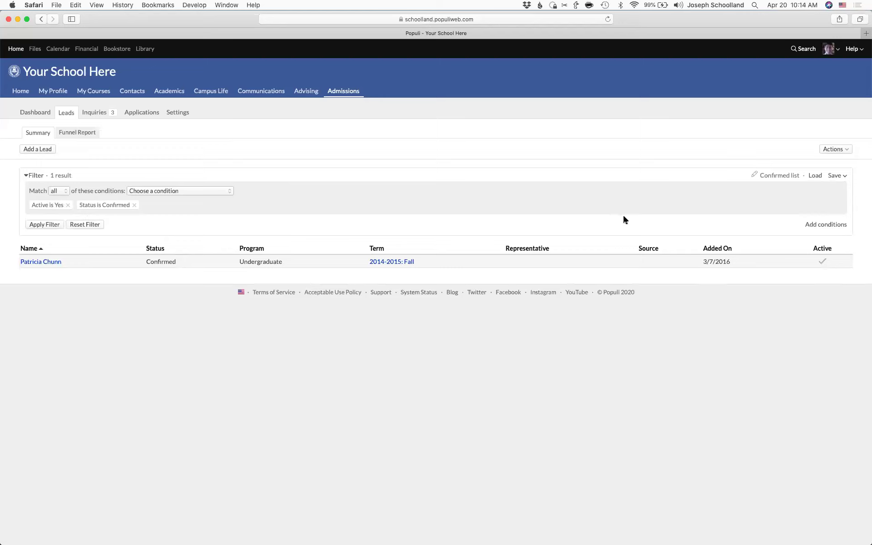
left_click(816, 175)
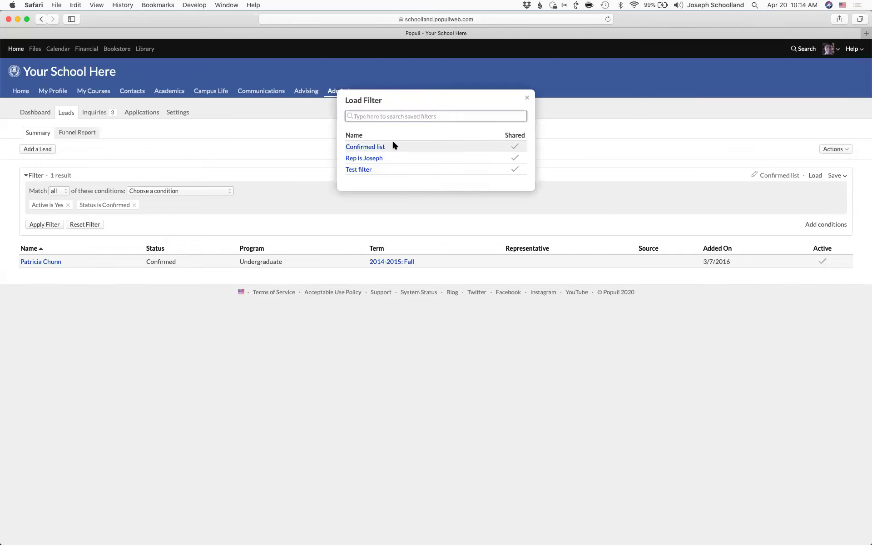
left_click(359, 162)
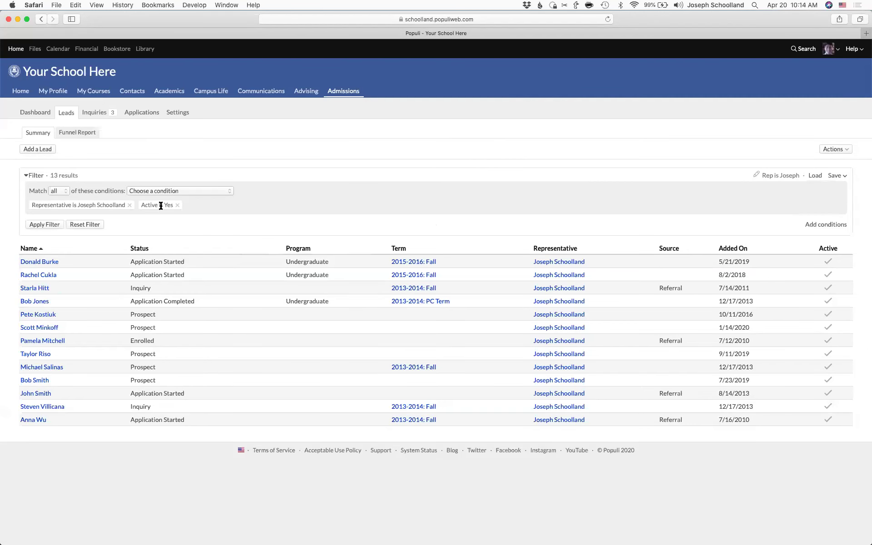
Step: Set up an XLS leads export with Primary Address, Primary Email and Primary Phone columns, close it without exporting, and review the other bulk actions
left_click(844, 152)
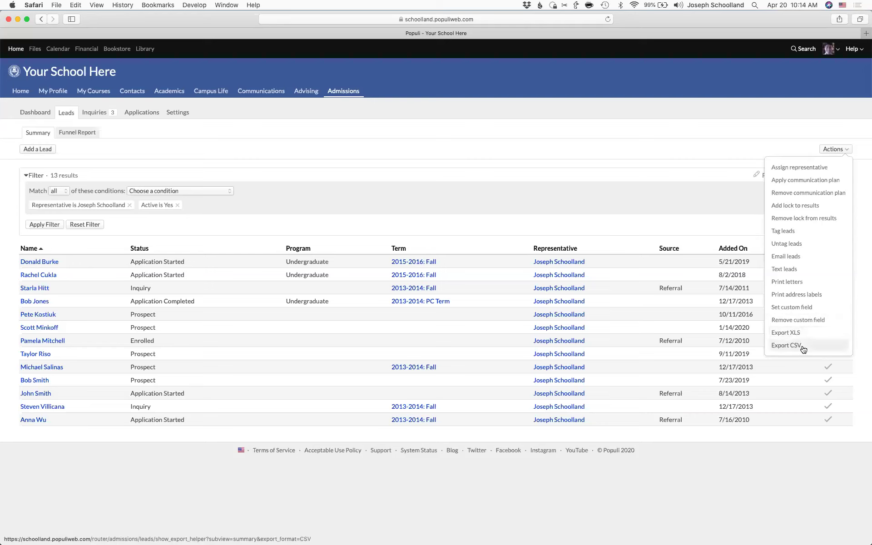
left_click(786, 333)
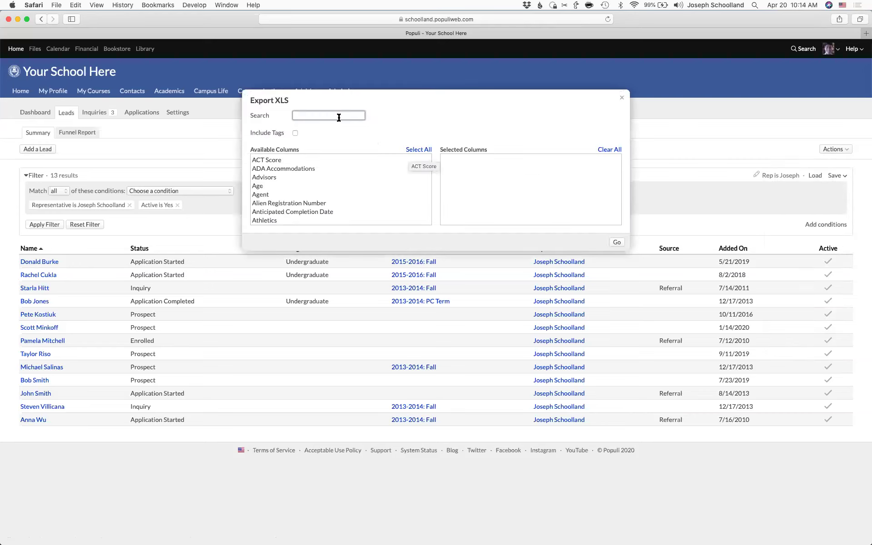
type("prim")
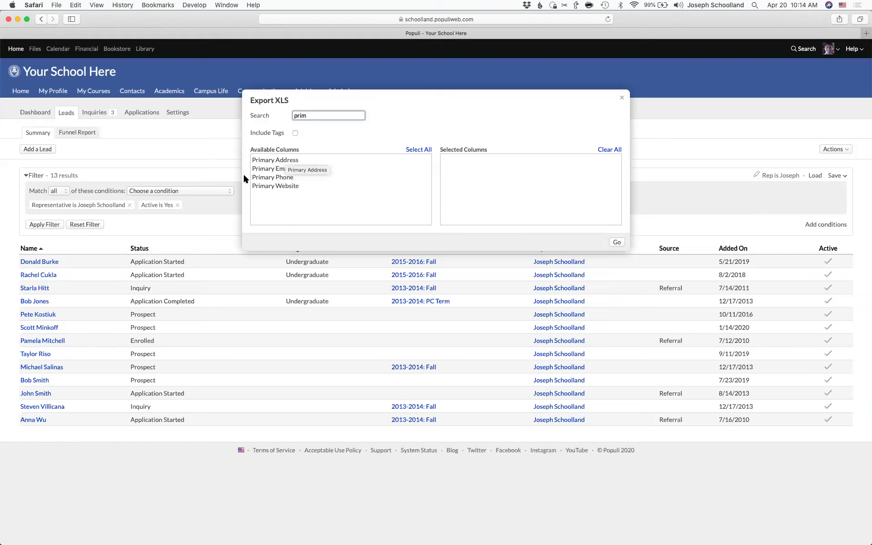
left_click(285, 161)
left_click(285, 162)
left_click(283, 161)
left_click_drag(472, 166, 495, 198)
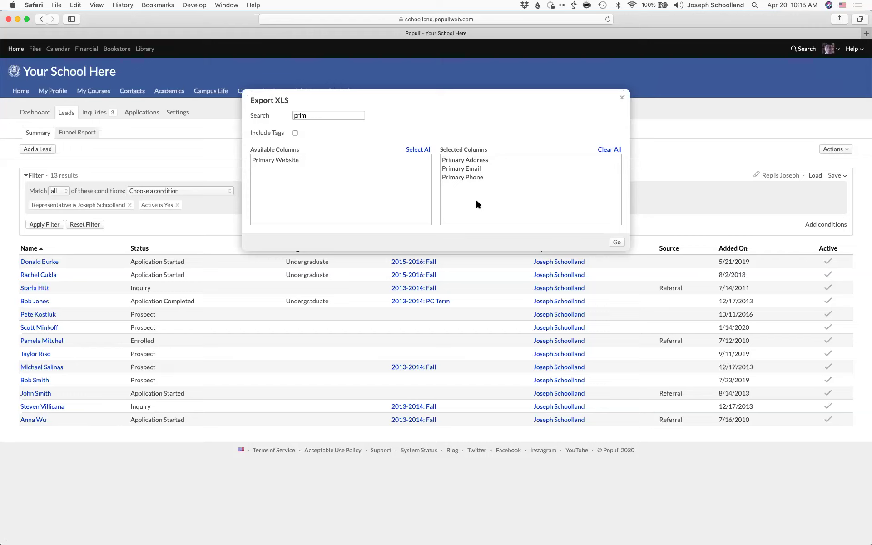
left_click(624, 100)
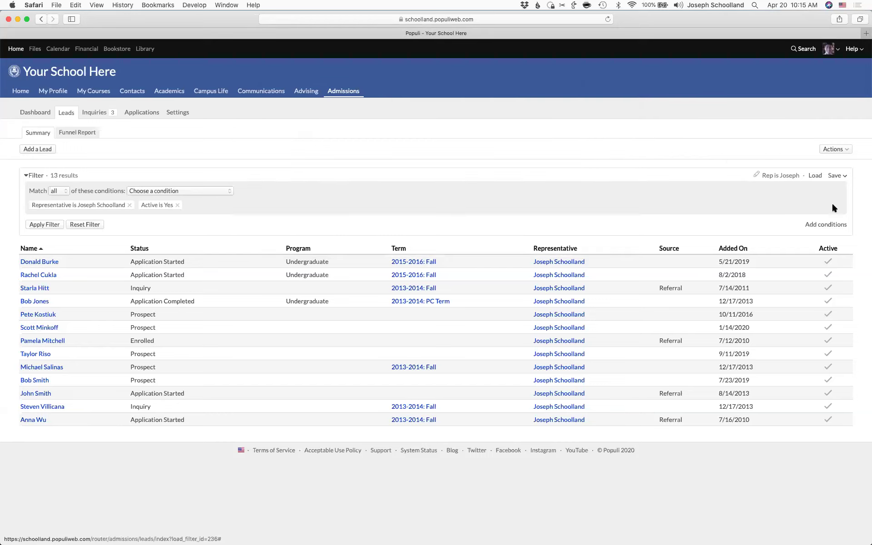
left_click(835, 149)
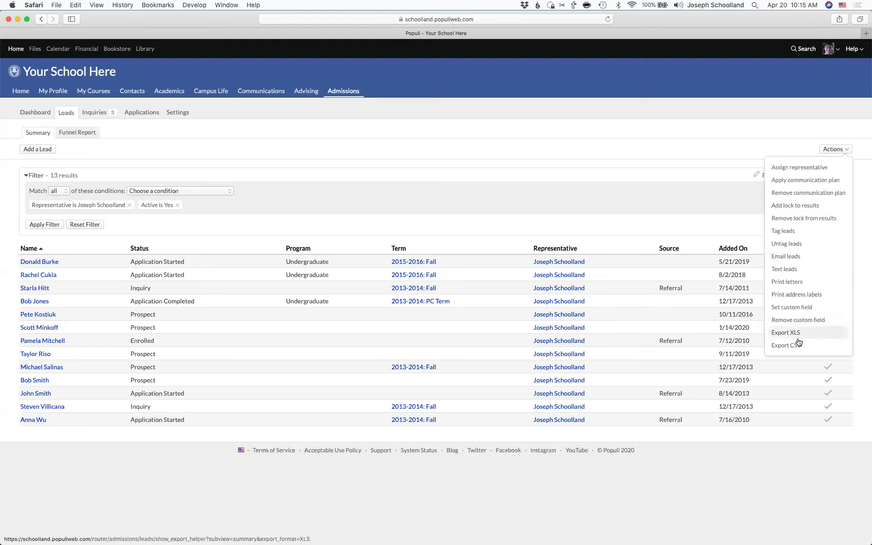
left_click(479, 137)
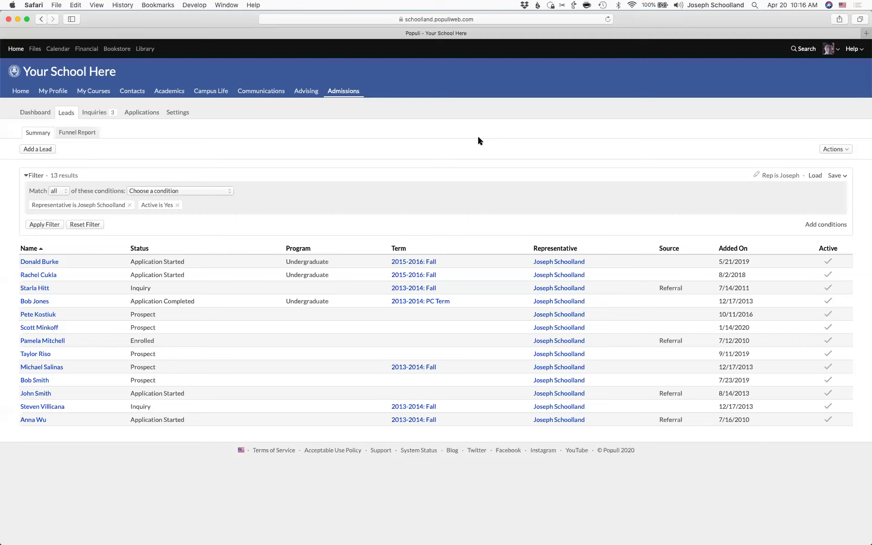
Step: Filter the admissions inquiries by Status is Waiting On Us and review the bulk actions available for them
left_click(95, 112)
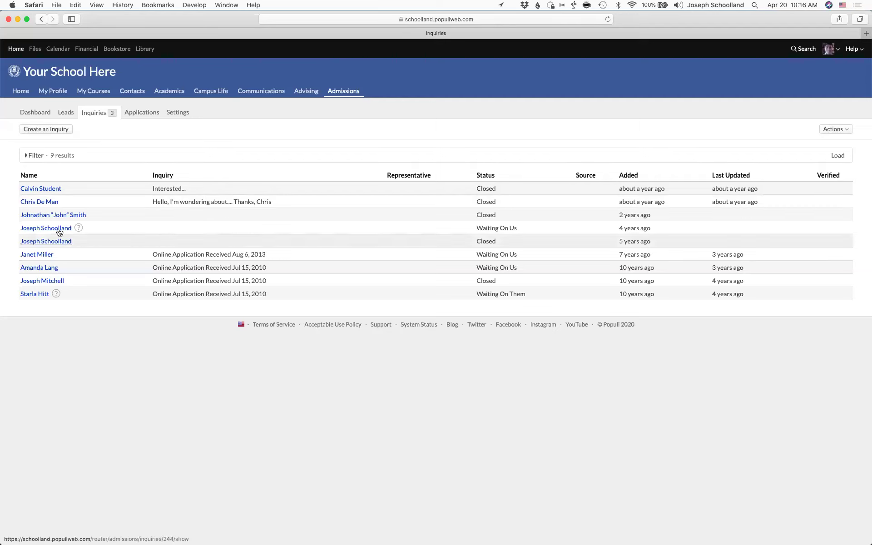
left_click(34, 156)
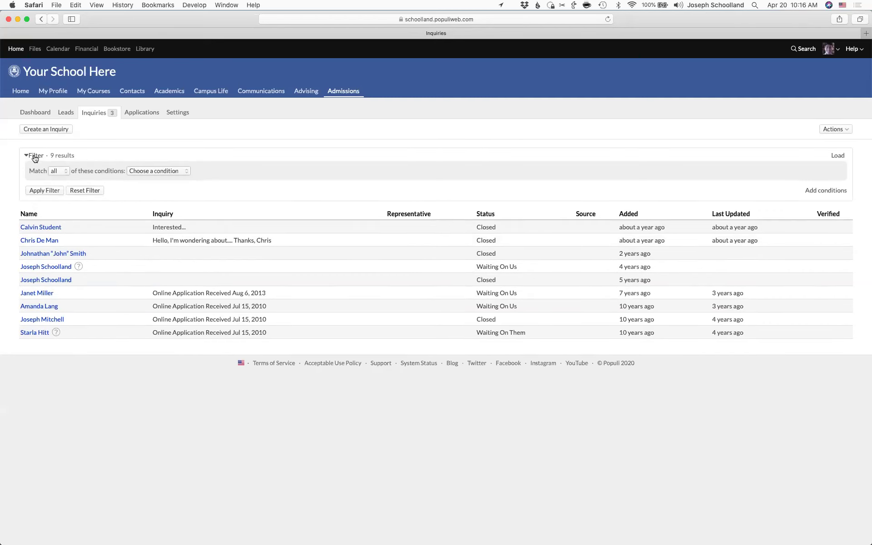
left_click(175, 169)
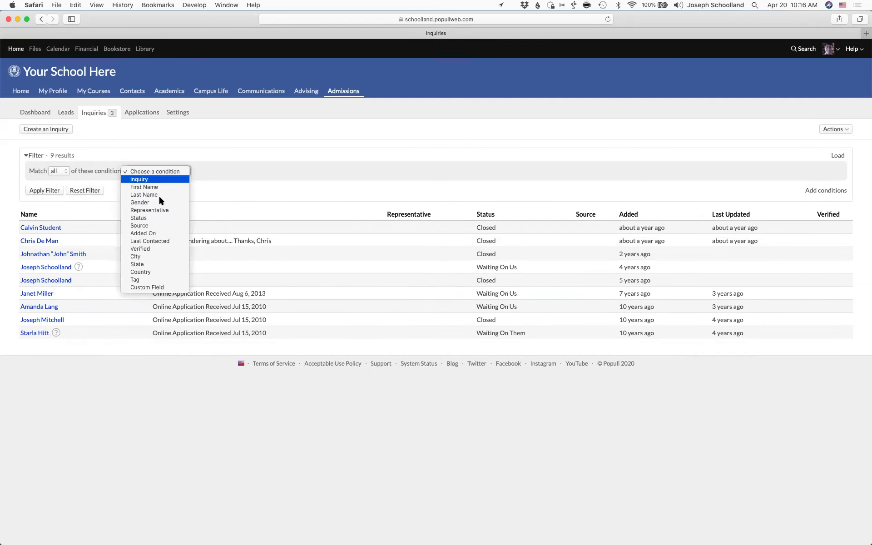
left_click(152, 218)
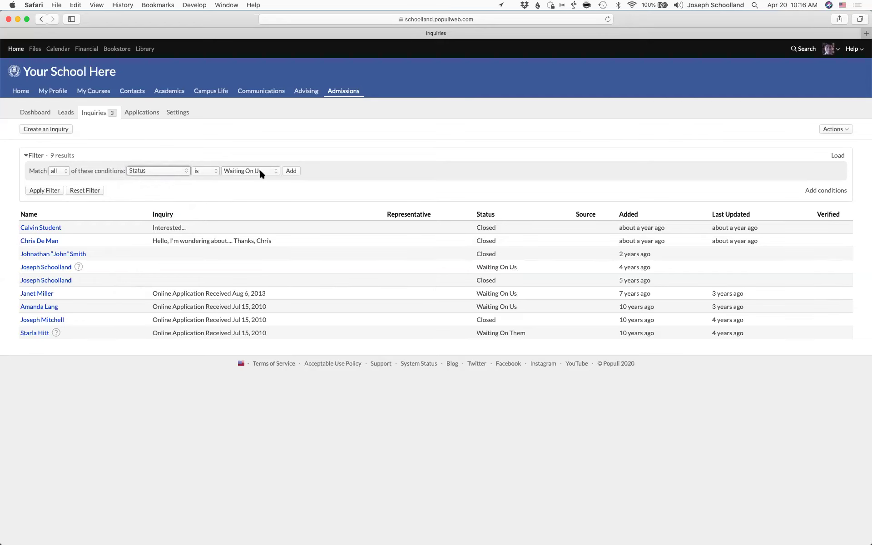
left_click(291, 172)
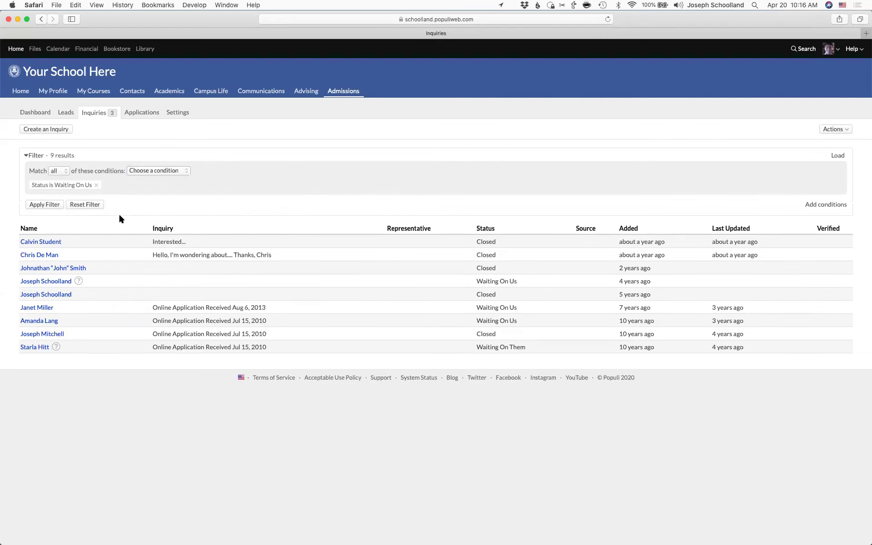
left_click(32, 205)
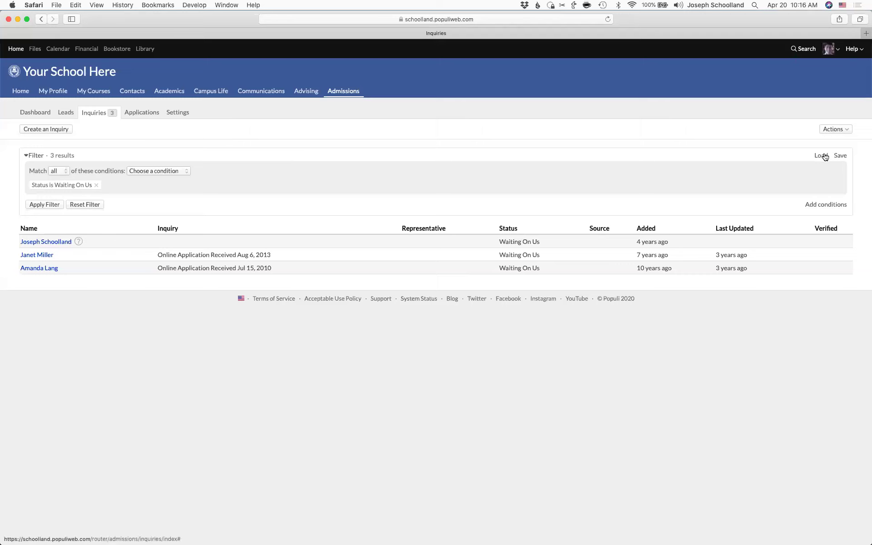
left_click(835, 130)
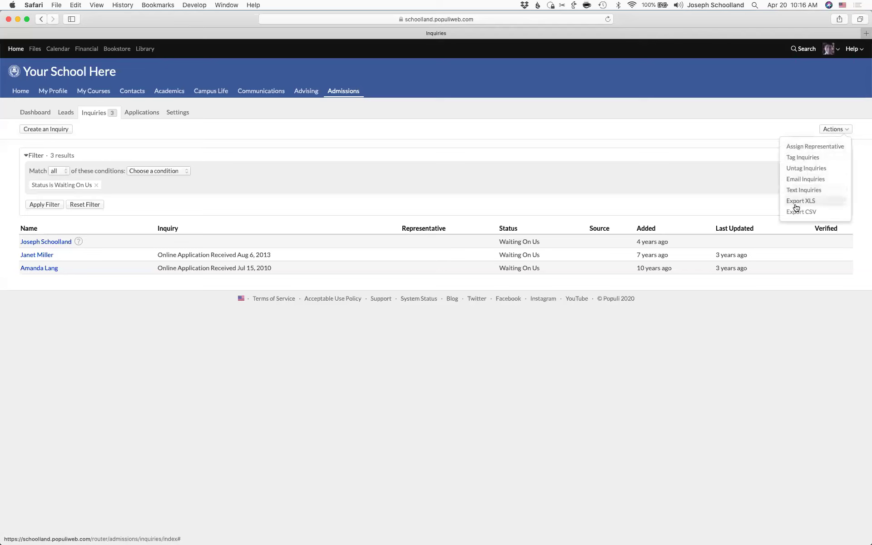
Step: Open the applications summary and review its available filter conditions and bulk actions
left_click(131, 113)
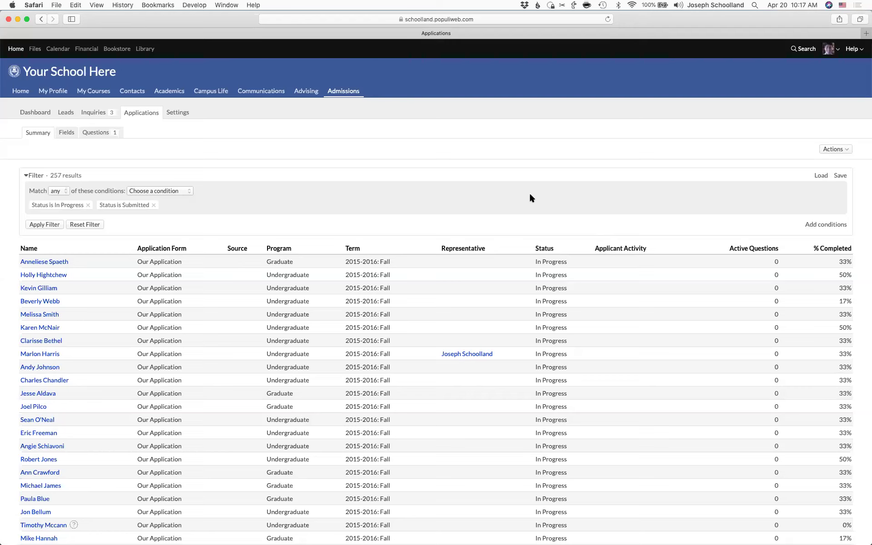
left_click(155, 192)
left_click(320, 192)
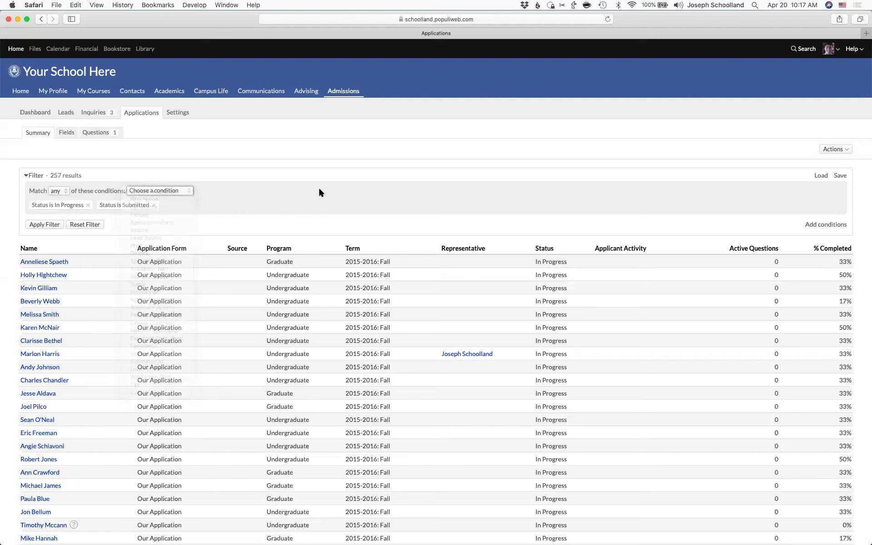
left_click(841, 150)
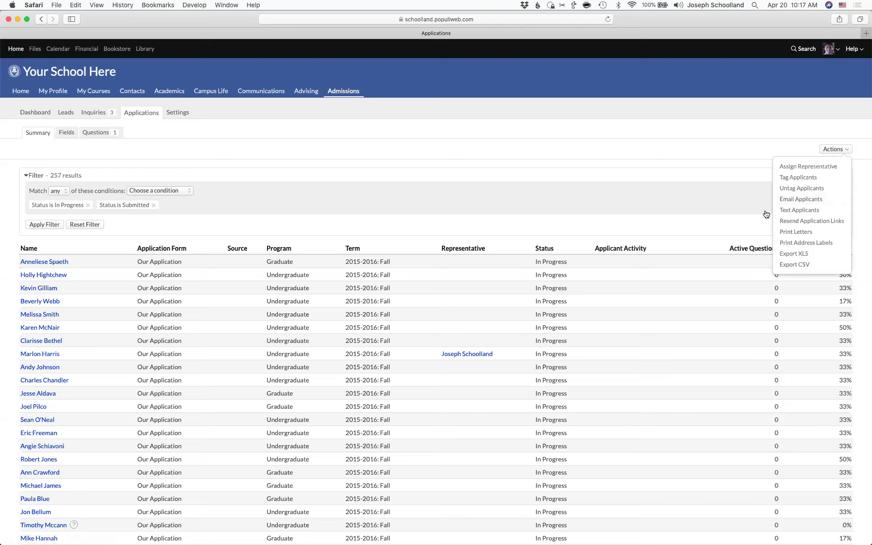
left_click(464, 141)
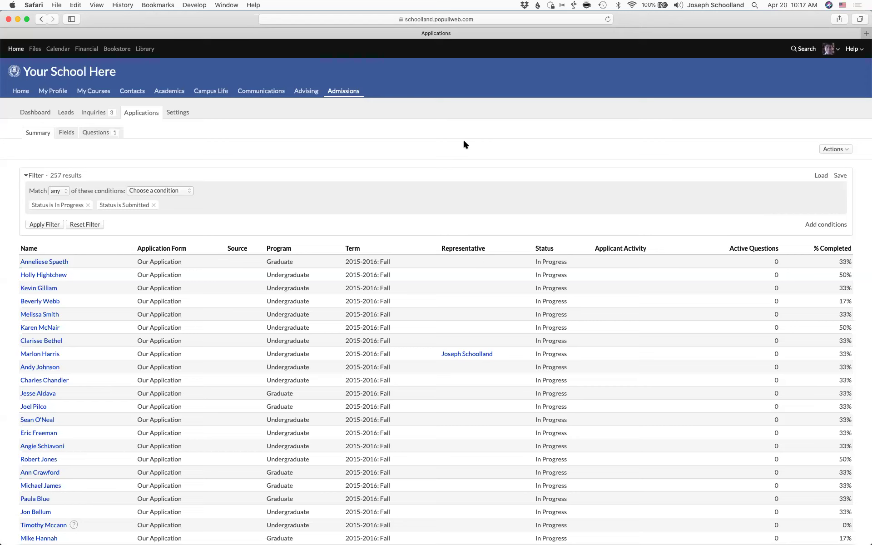
Step: Open the leads Funnel Report and review its date range condition and the other conditions available for filtering
left_click(66, 113)
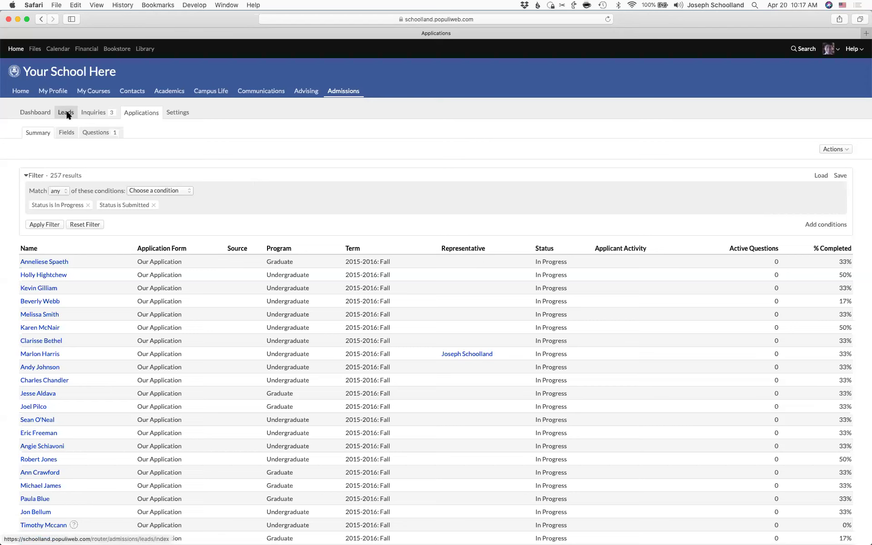
left_click(79, 132)
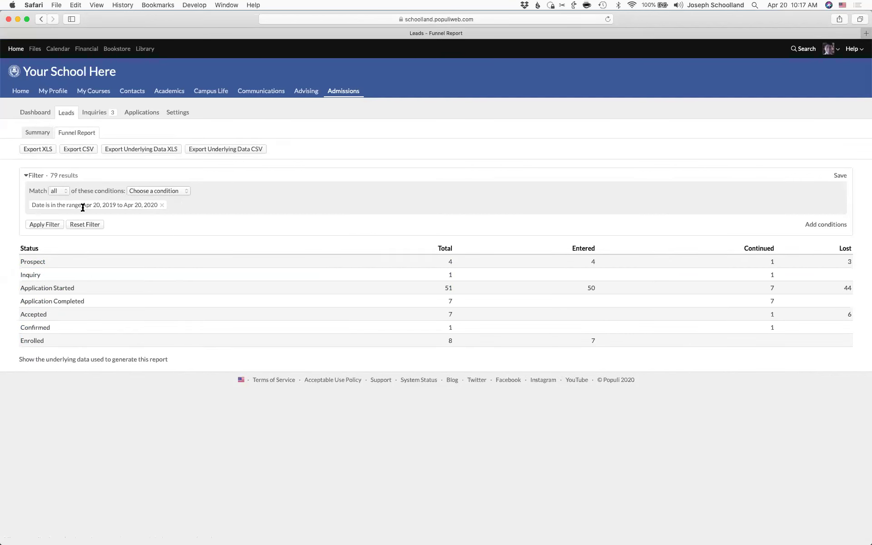
left_click(157, 192)
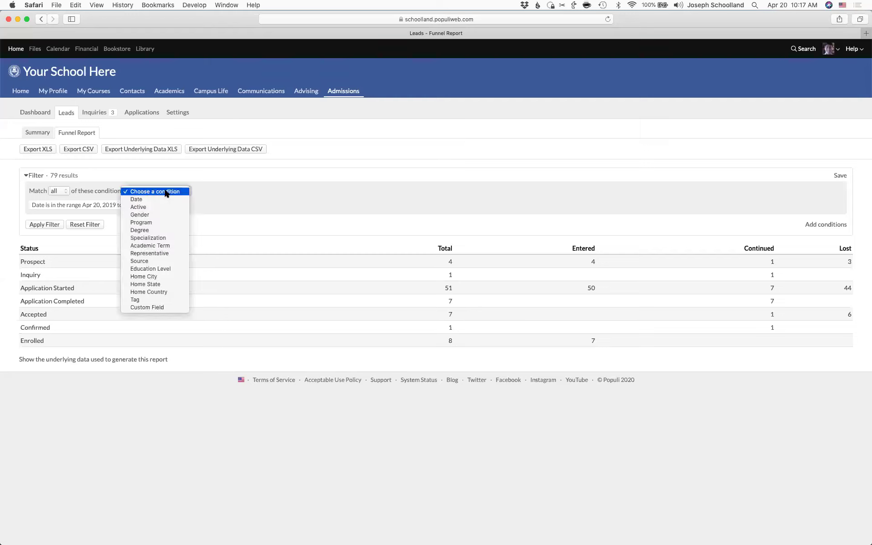
left_click(245, 198)
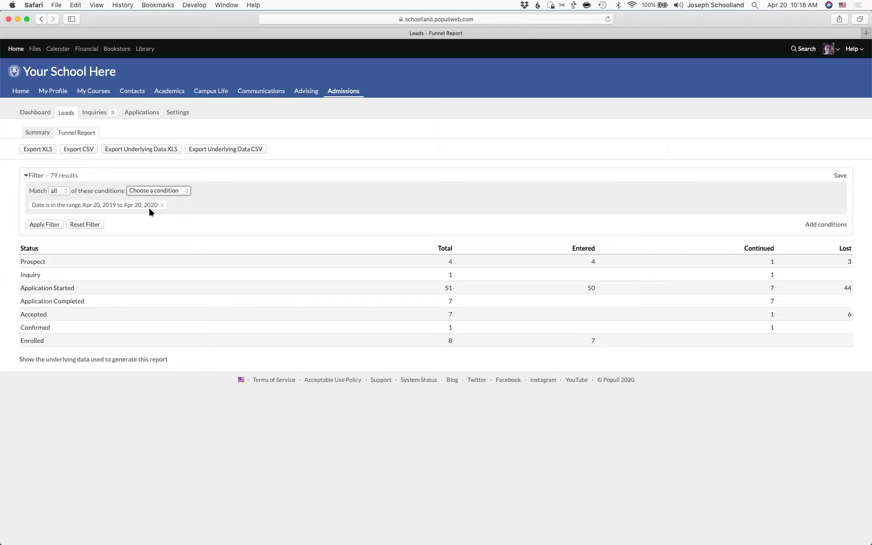
left_click(174, 194)
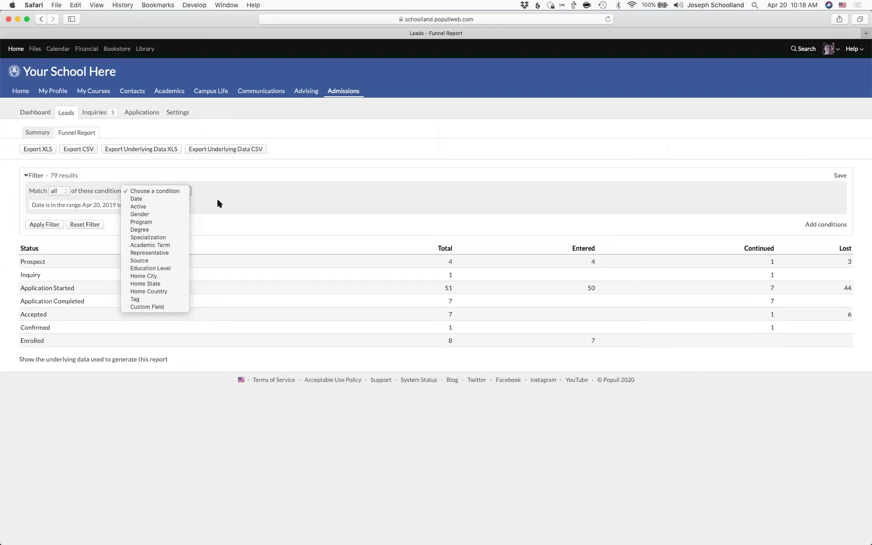
left_click(247, 201)
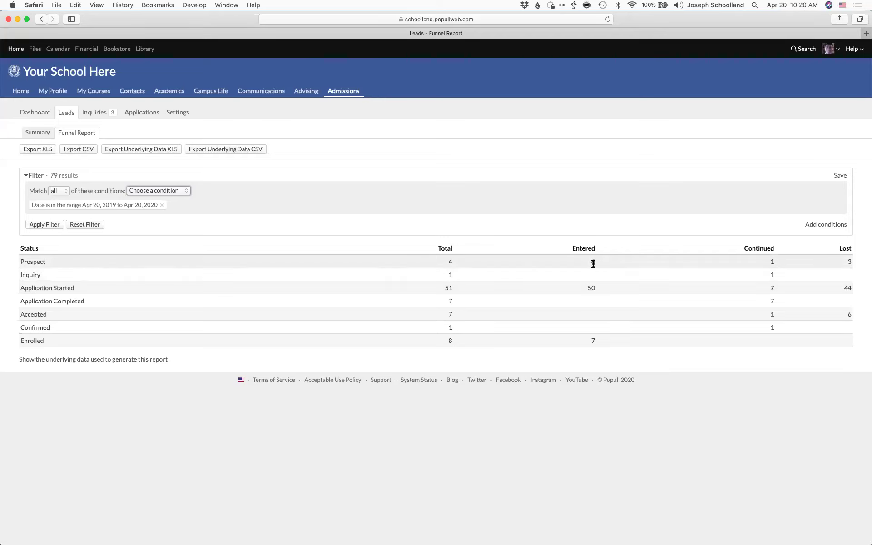
Step: Examine the Total, Entered and Continued figures for the Application Started status in the funnel report
double_click(590, 288)
left_click(428, 265)
double_click(446, 288)
left_click(772, 289)
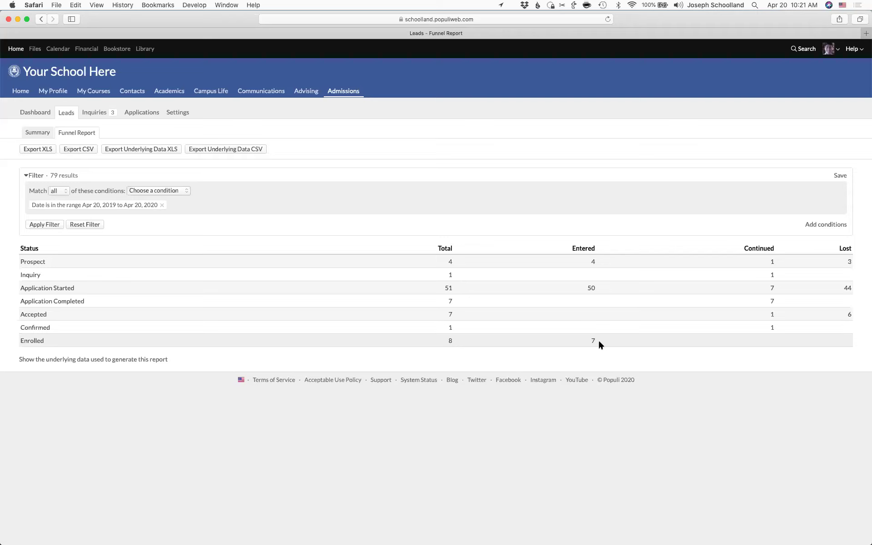
Step: Show the underlying data used to generate the funnel report and examine the dates of each lead's statuses
left_click(65, 363)
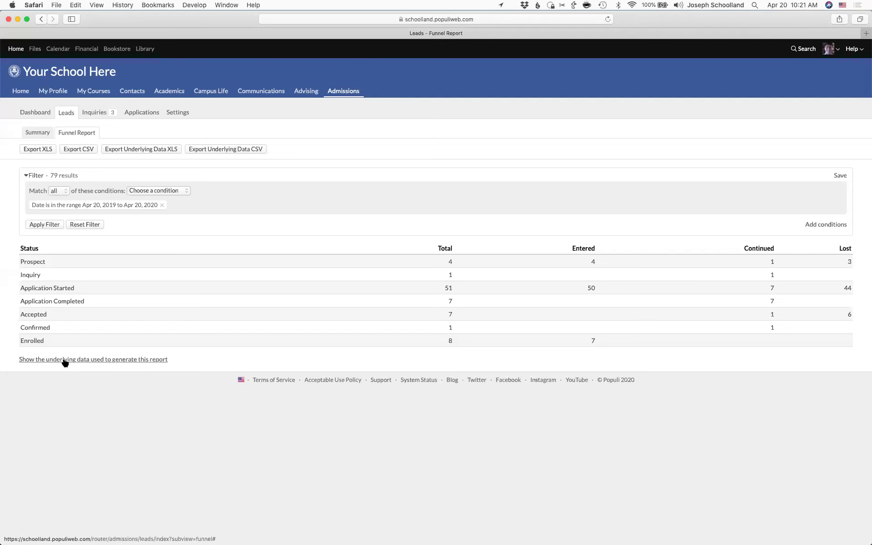
scroll(290, 429, "down", 5)
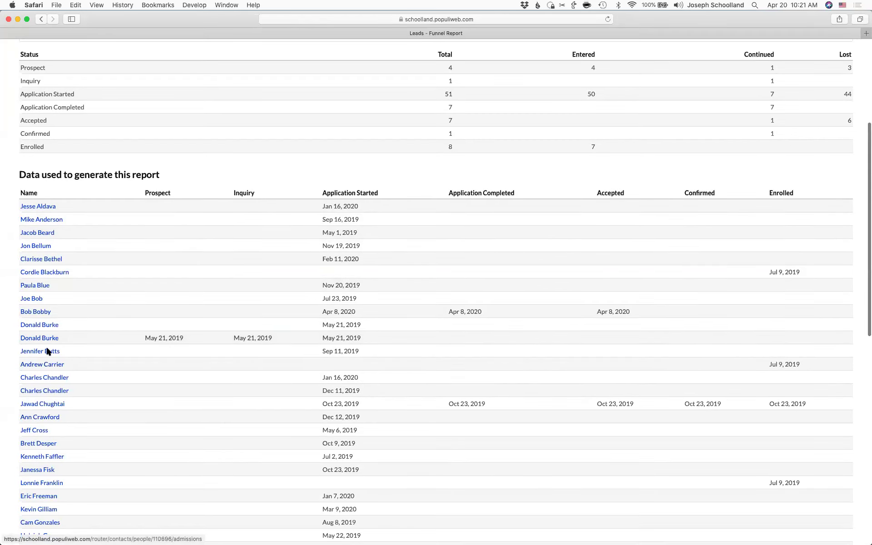
scroll(444, 340, "up", 2)
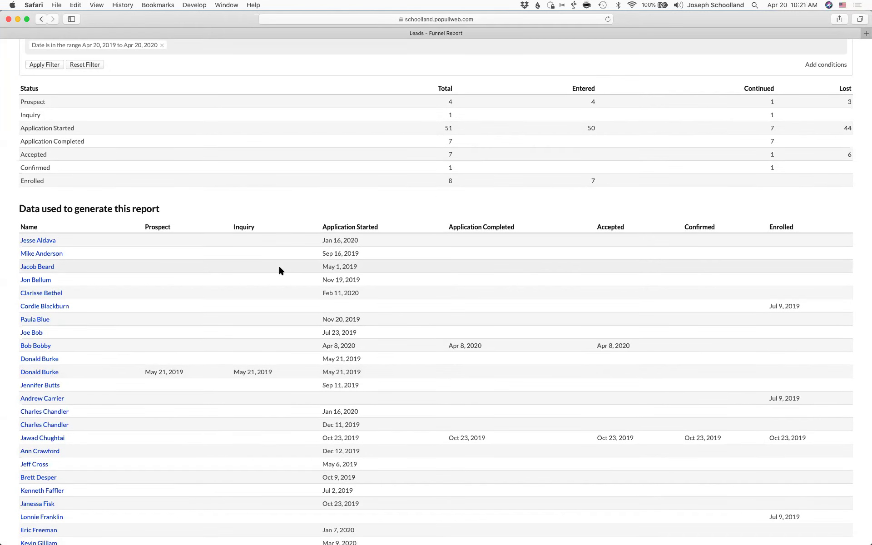
scroll(244, 303, "up", 4)
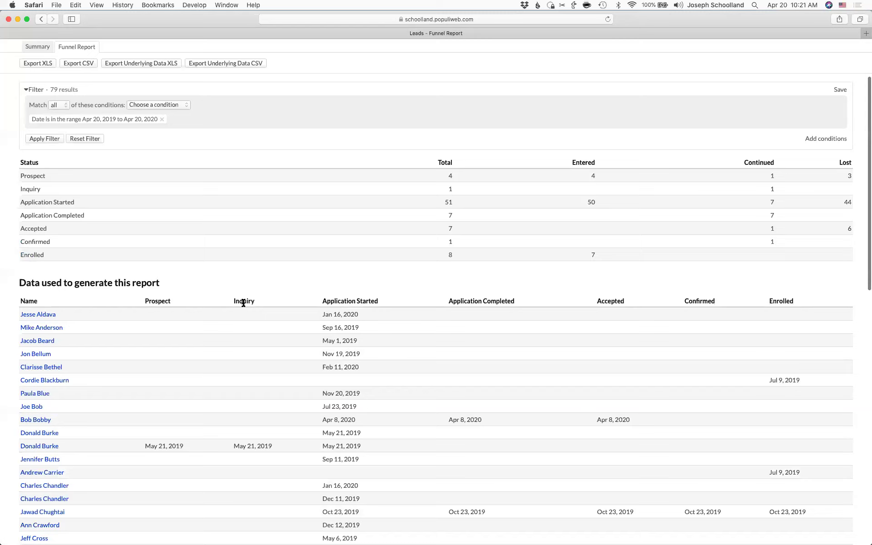
scroll(244, 303, "up", 5)
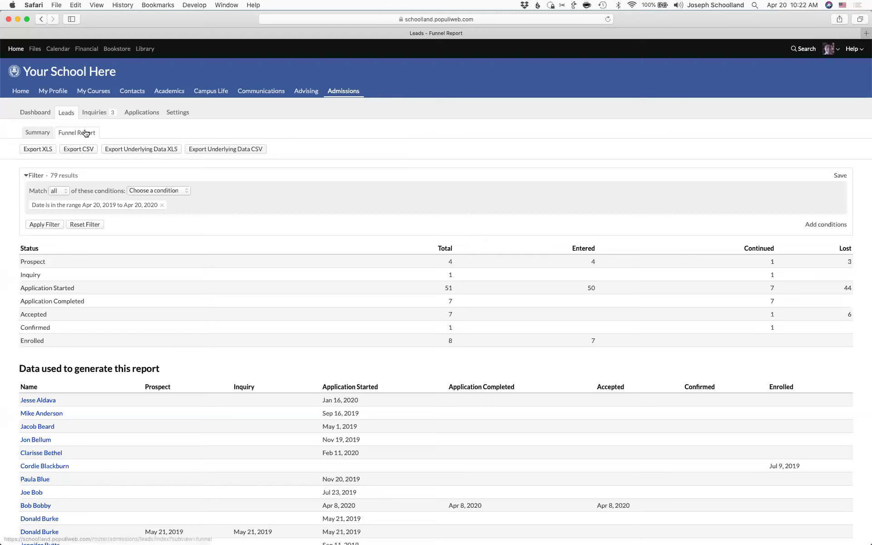
Step: Open the application fields report and remove the Application Status is Submitted condition, applying the filter with only In Progress
left_click(94, 113)
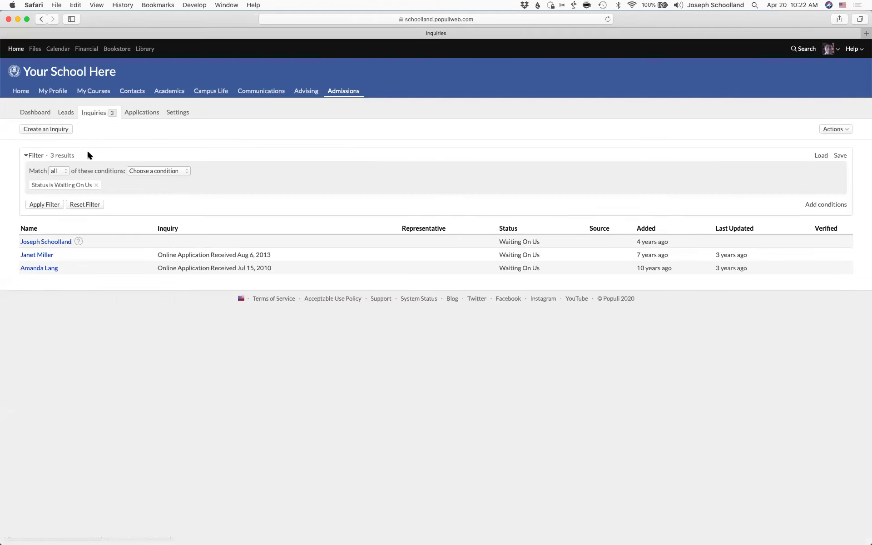
left_click(147, 117)
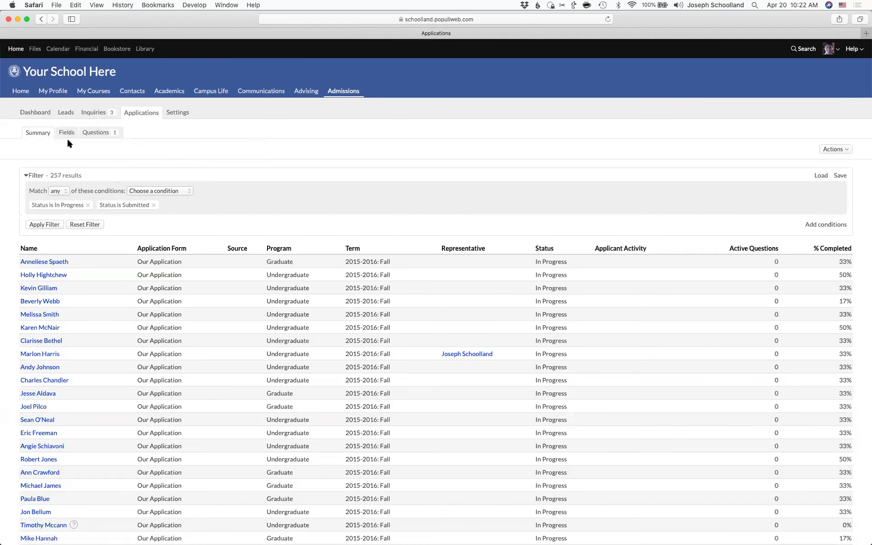
left_click(66, 134)
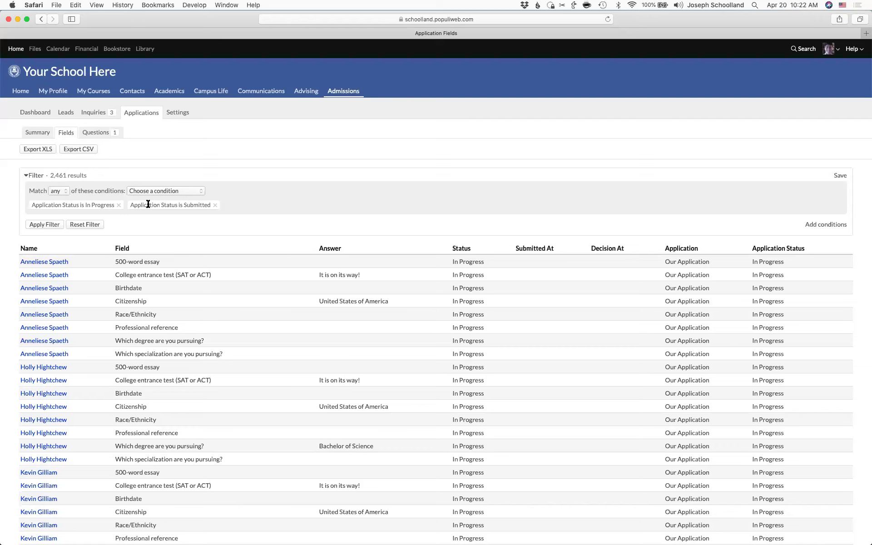
left_click(215, 205)
left_click(37, 229)
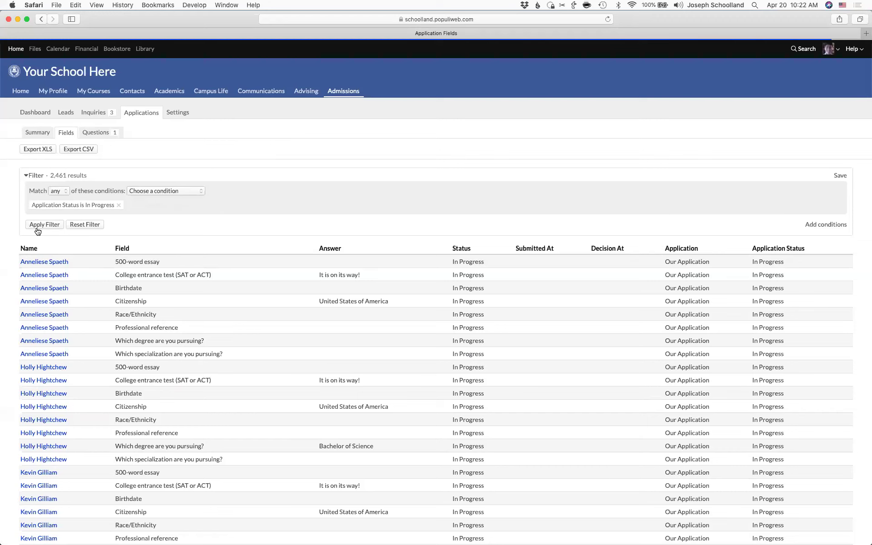
Step: Add a filter condition requiring the Field to be Birthdate from Our Application
left_click(181, 191)
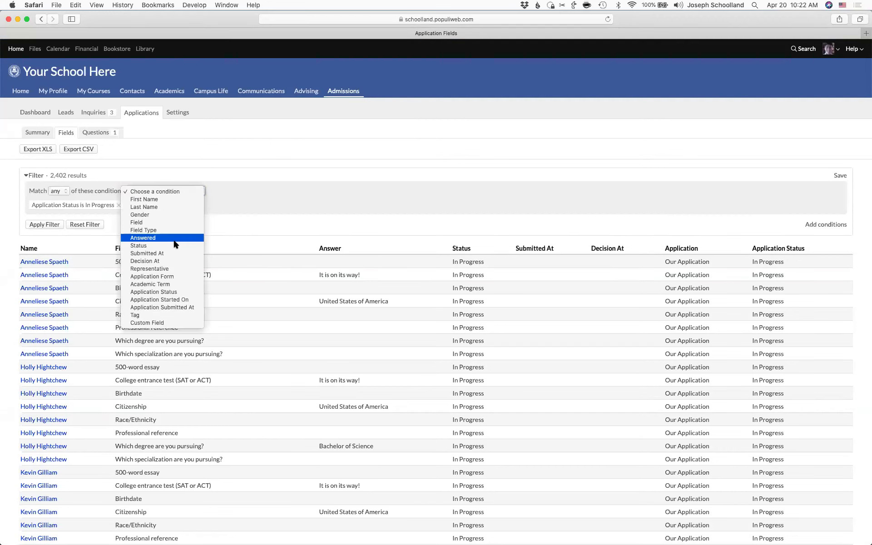
left_click(167, 223)
left_click(260, 190)
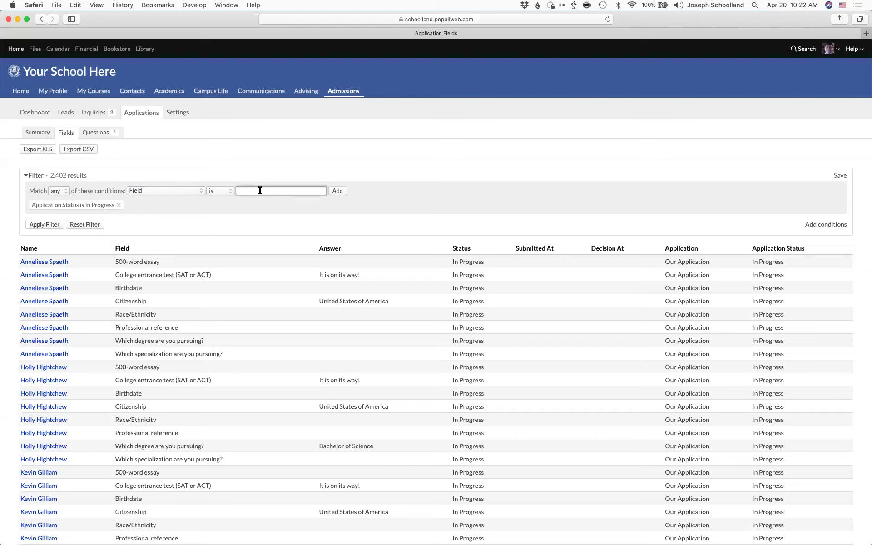
type("birth")
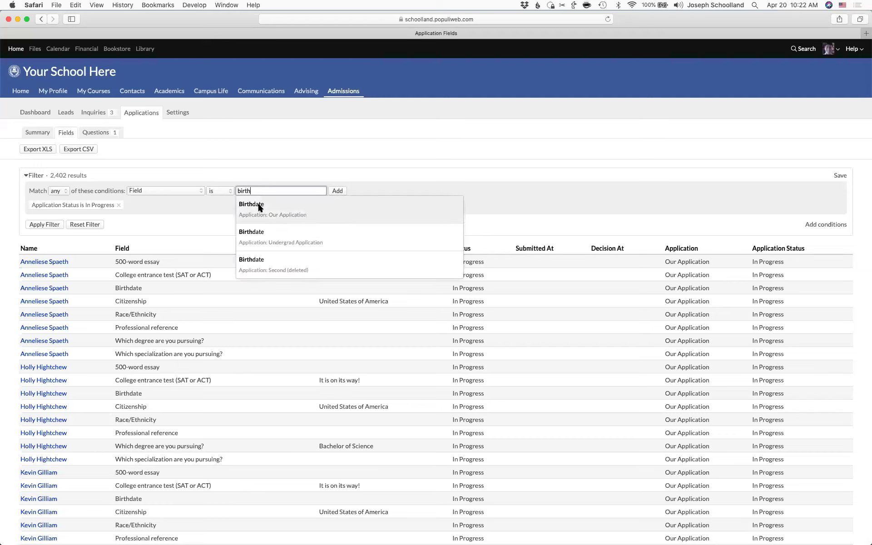
left_click(260, 208)
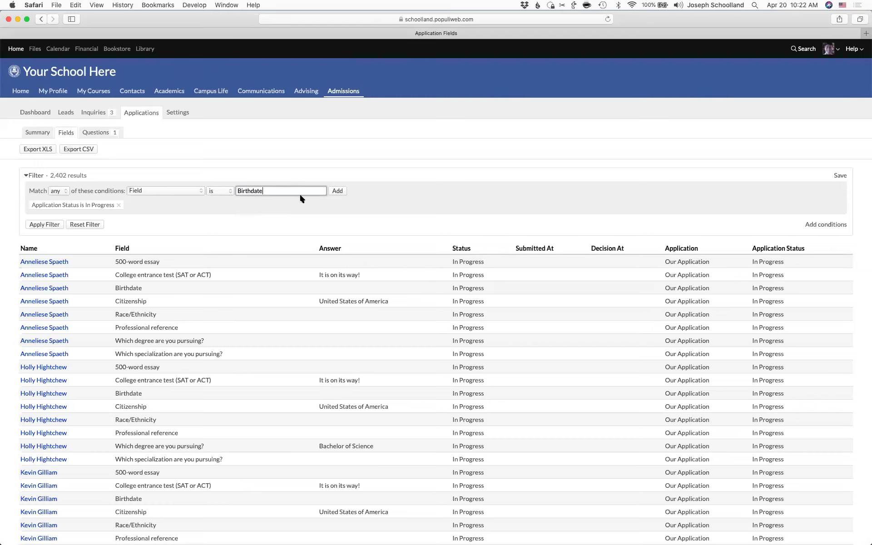
left_click(338, 191)
Step: Add the condition Answered is No and apply the filter to the application fields
left_click(150, 192)
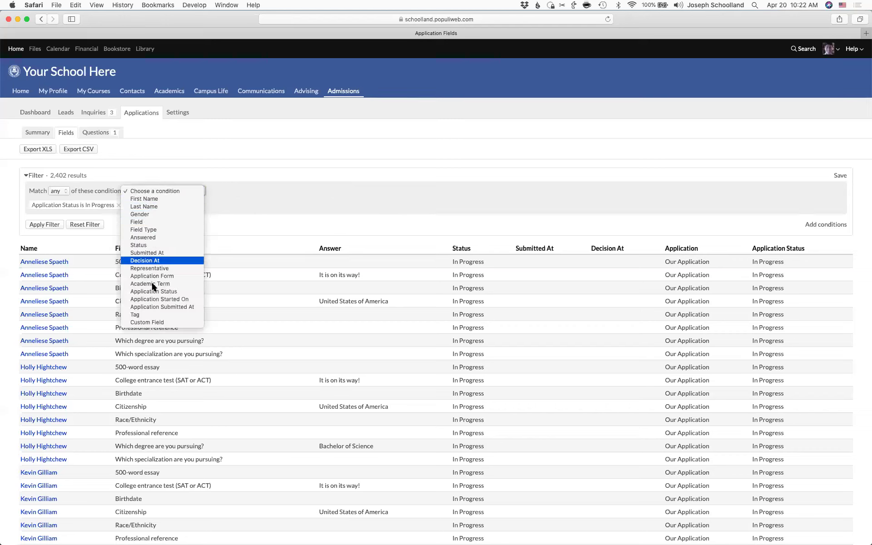
left_click(144, 238)
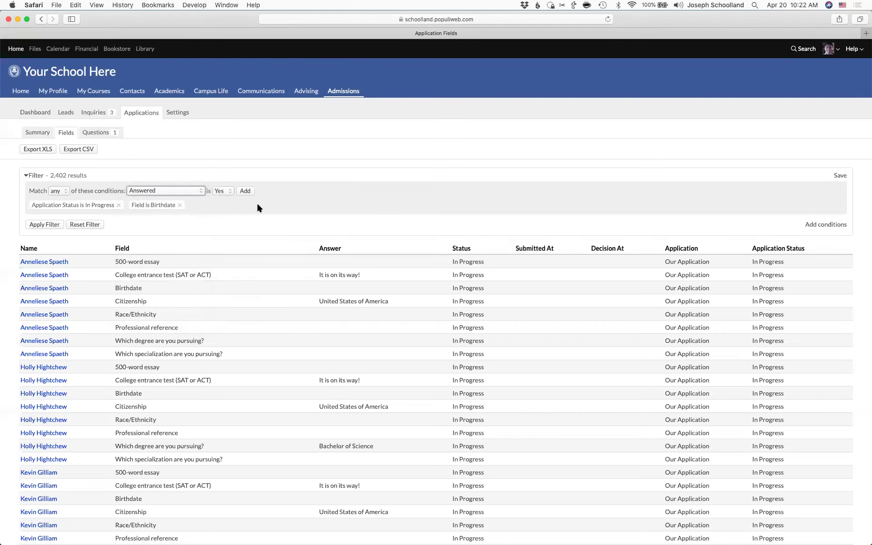
left_click(224, 193)
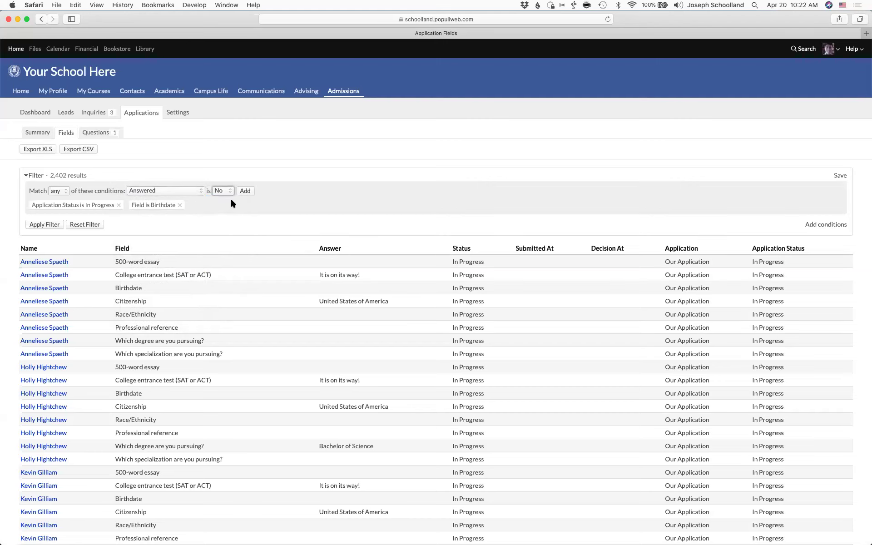
left_click(245, 191)
left_click(40, 225)
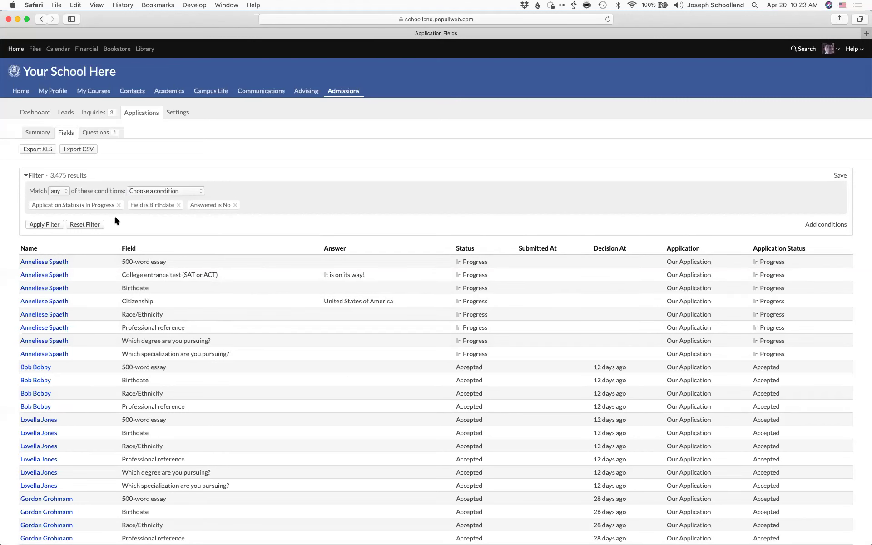
Step: Make the filter match all of its conditions and reapply it
left_click(54, 192)
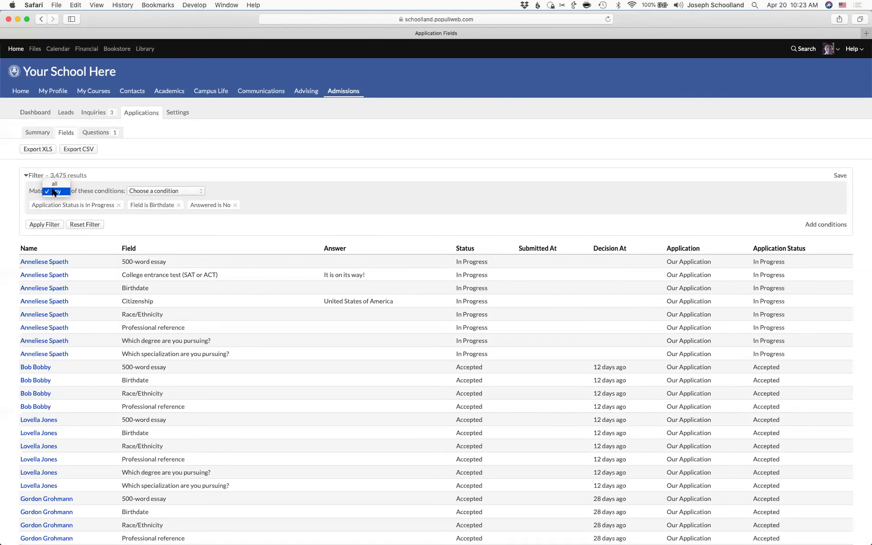
left_click(55, 183)
left_click(44, 225)
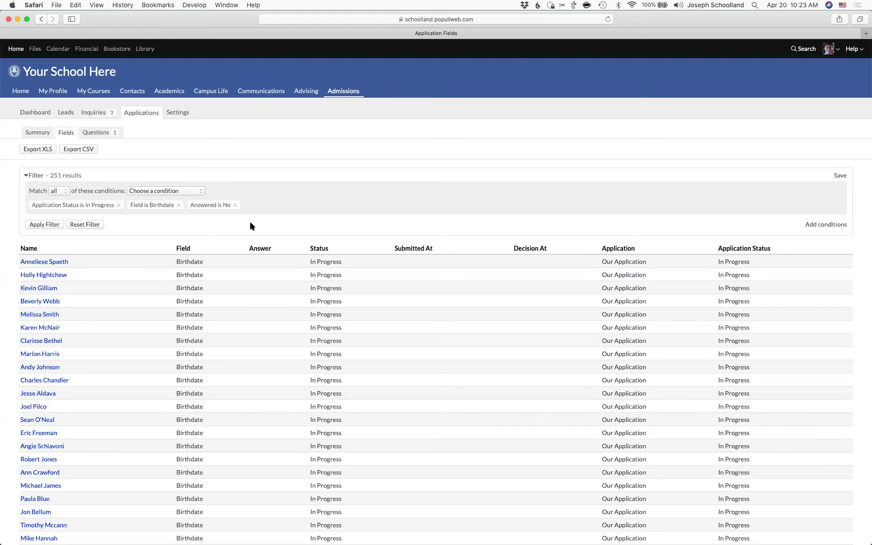
Step: Switch the Answered condition to Yes and reapply the filter
left_click(191, 191)
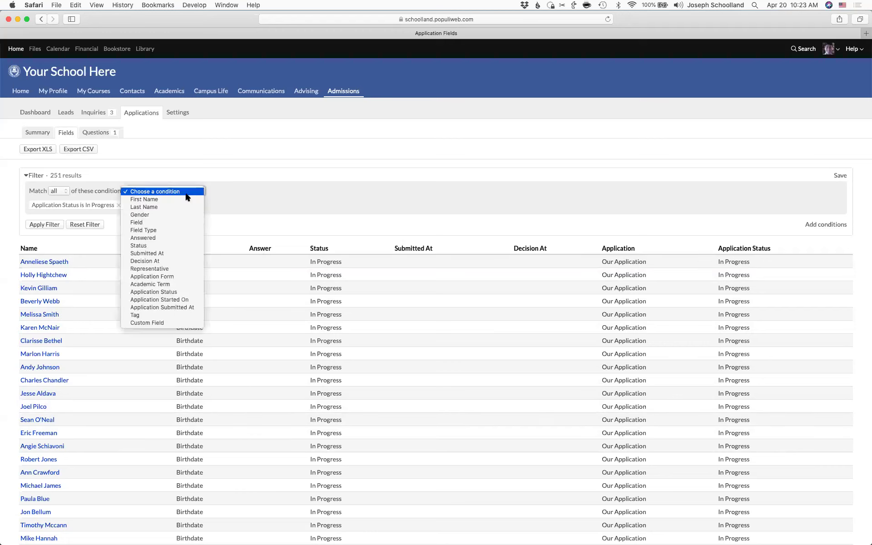
left_click(170, 238)
left_click(247, 190)
left_click(43, 225)
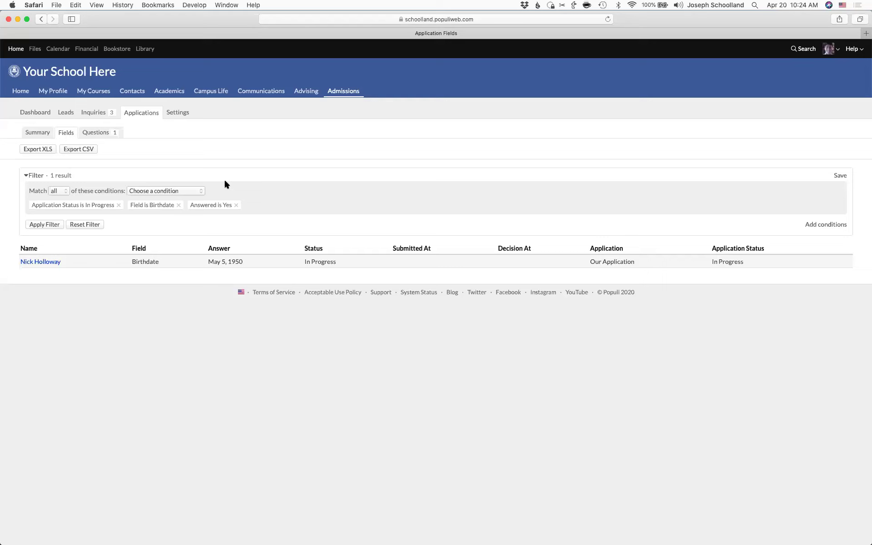
Step: Open the application questions report, expand its filter and review the available filter conditions
left_click(100, 134)
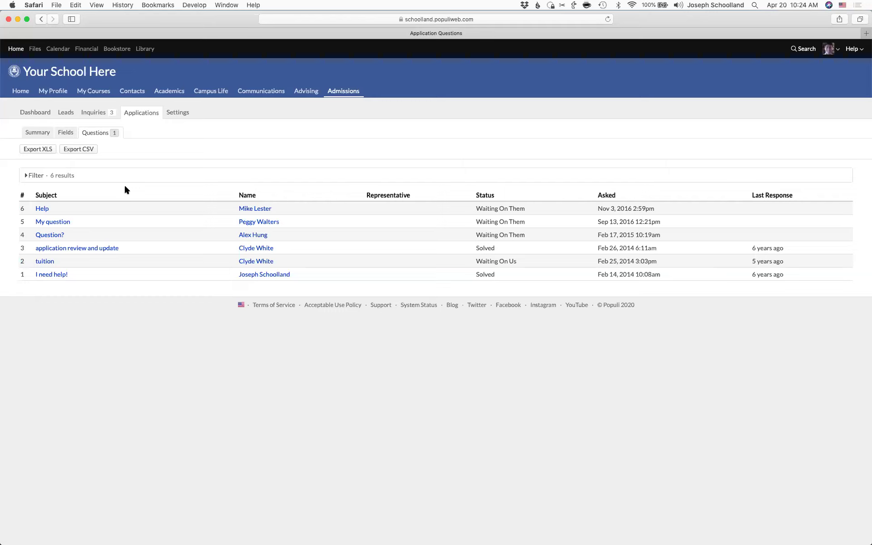
left_click(35, 175)
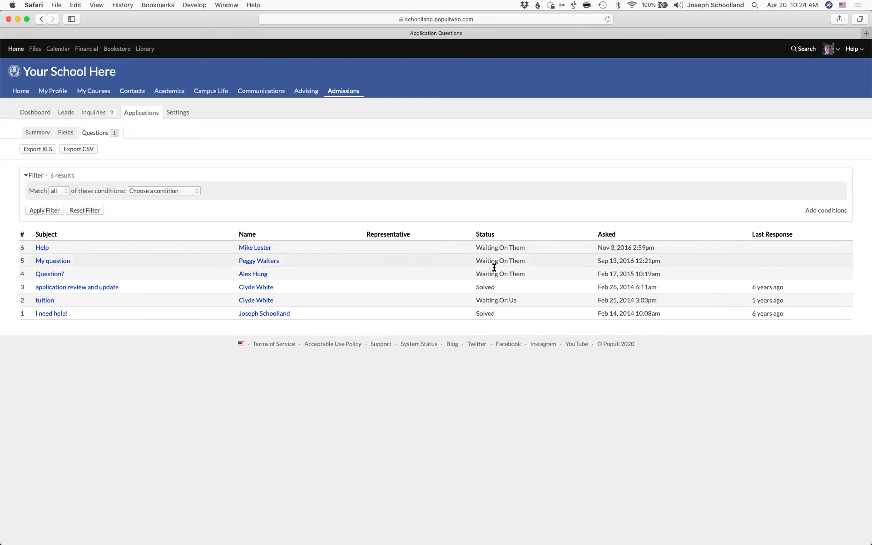
left_click(150, 190)
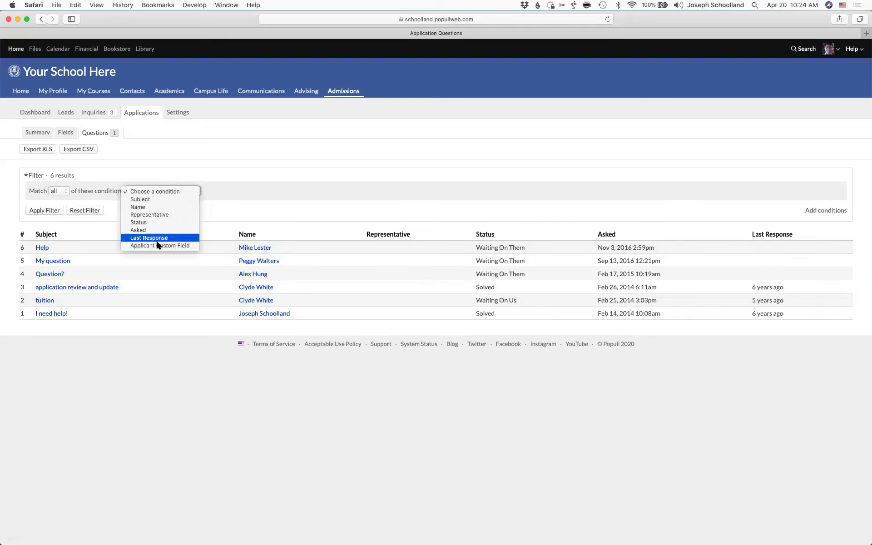
left_click(281, 171)
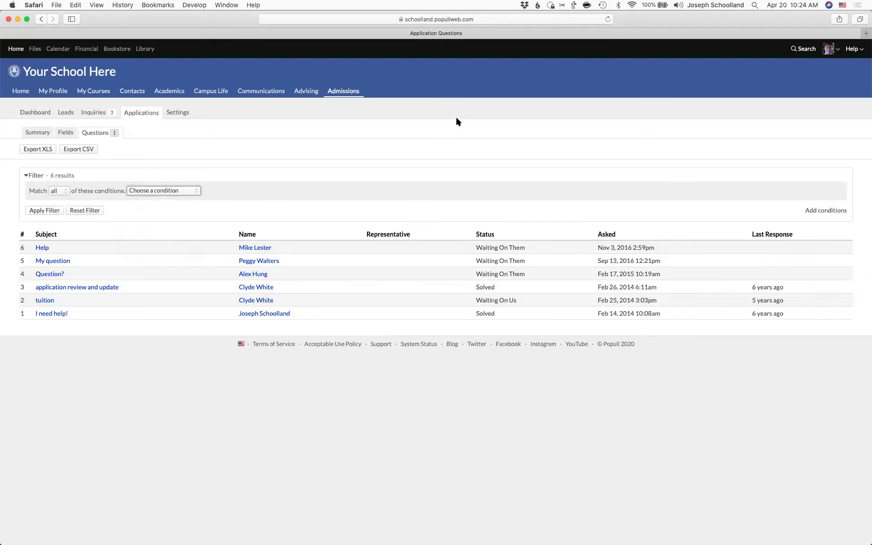
Step: Open the student's profile from the recent searches and add the note "Called..." to the activity feed
left_click(803, 49)
left_click(698, 87)
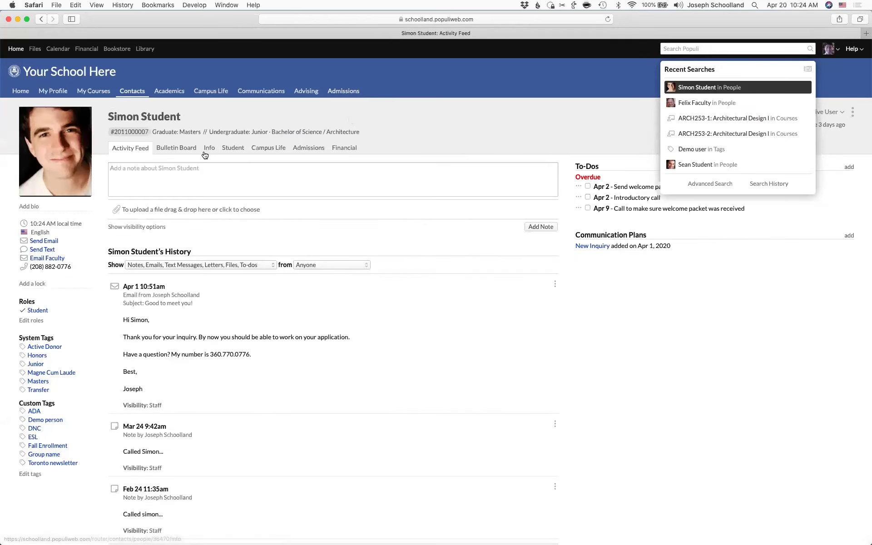
left_click(184, 173)
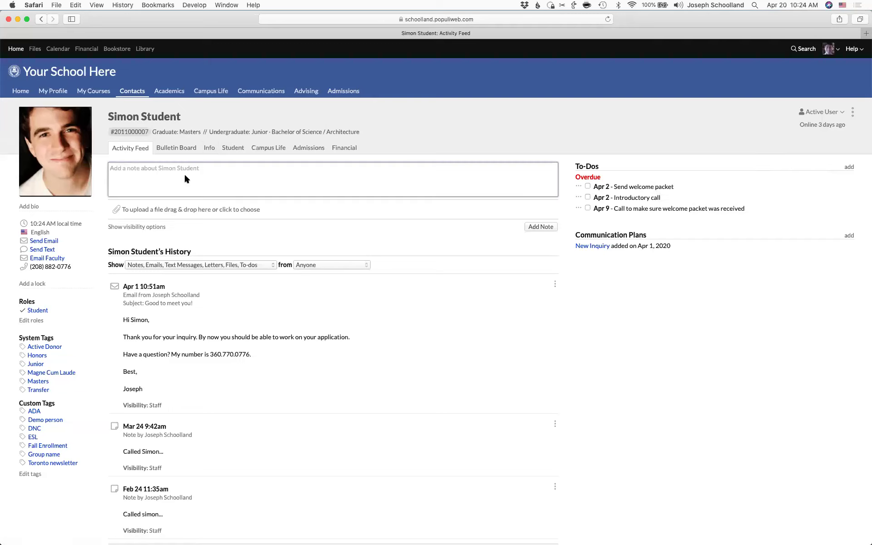
type("cc")
type("alled")
type("...")
left_click(544, 224)
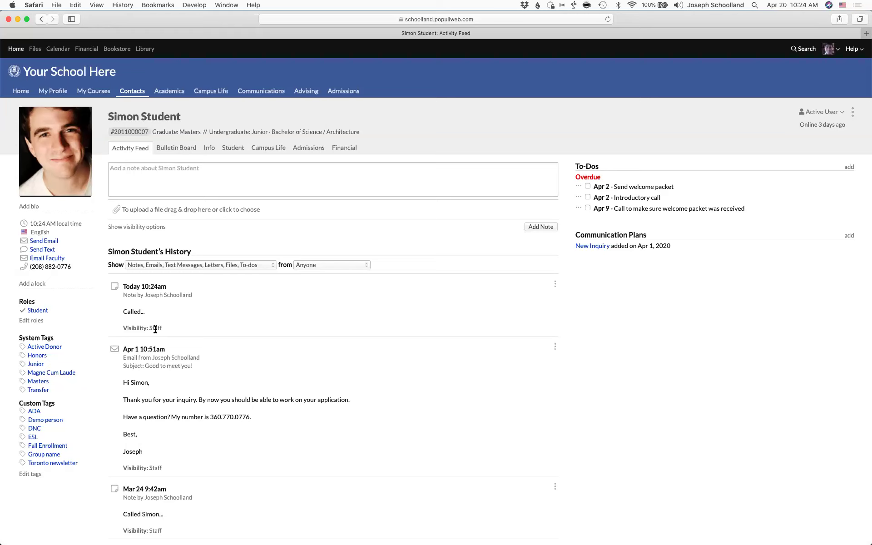
Step: Mark the student's three overdue to-dos as completed: Send welcome packet, Introductory call and Call to make sure welcome packet was received
left_click(173, 184)
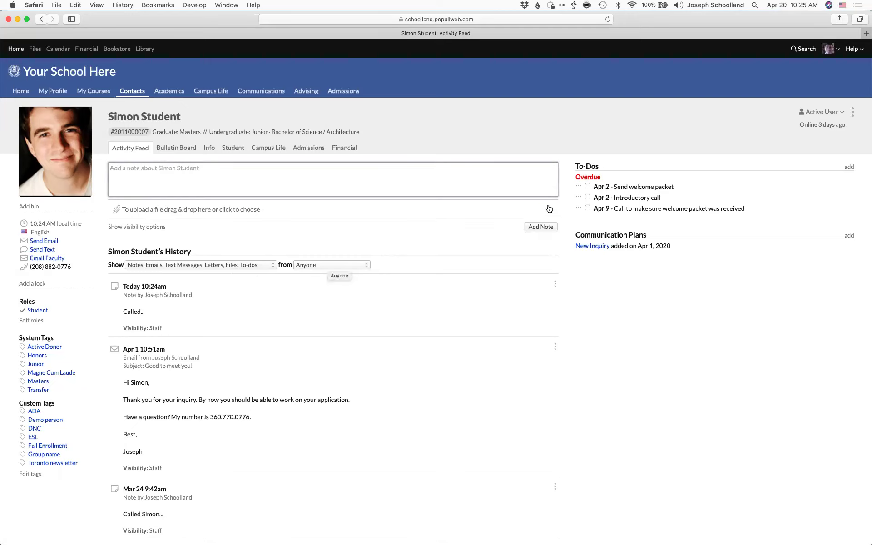
left_click(588, 186)
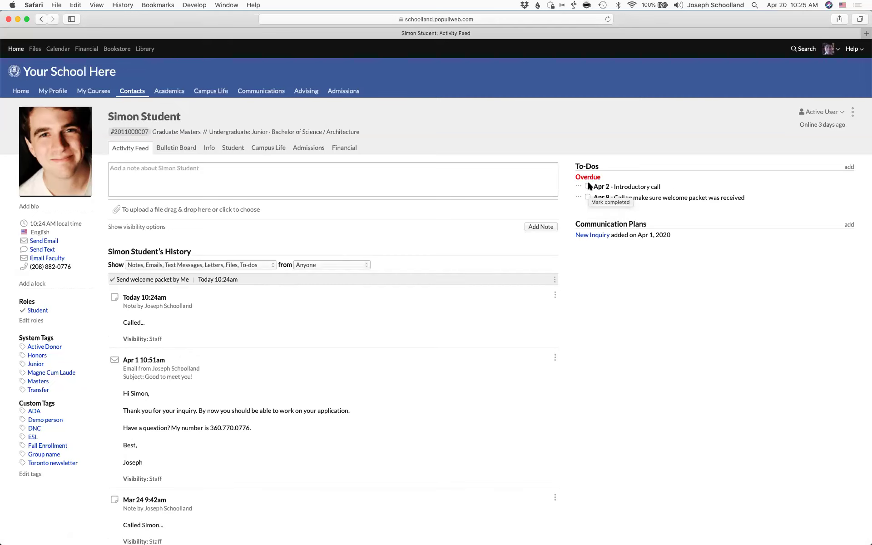
left_click(588, 184)
left_click(588, 186)
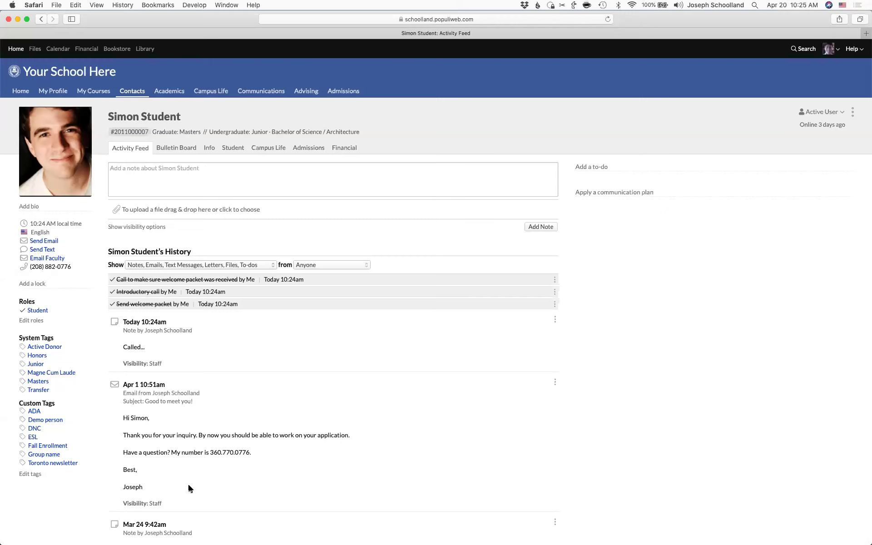
Step: Examine the student's history of notes, emails and completed to-dos, and review the options for whose entries to show
scroll(214, 393, "down", 5)
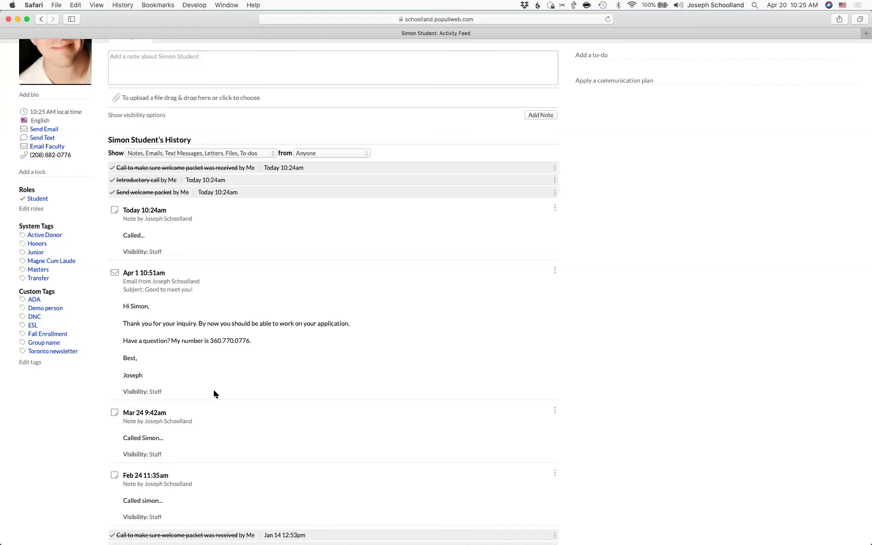
scroll(217, 282, "up", 5)
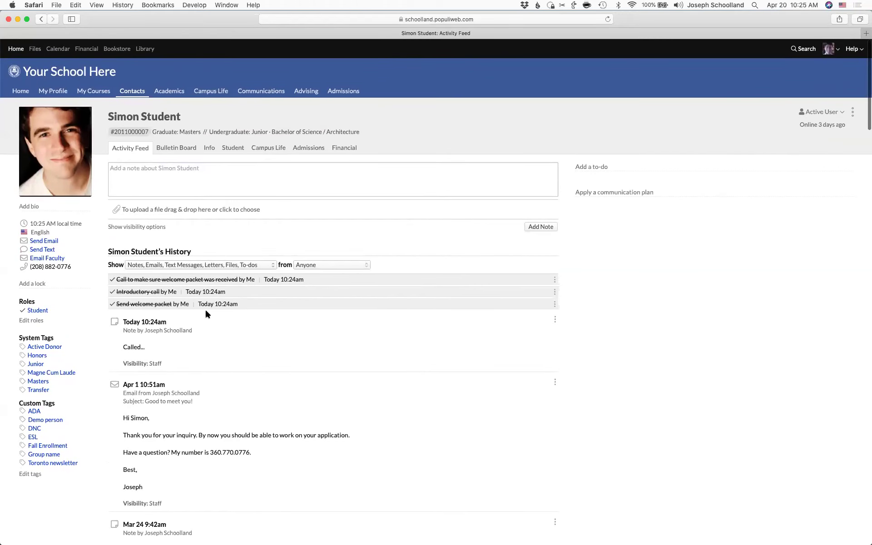
scroll(176, 511, "down", 10)
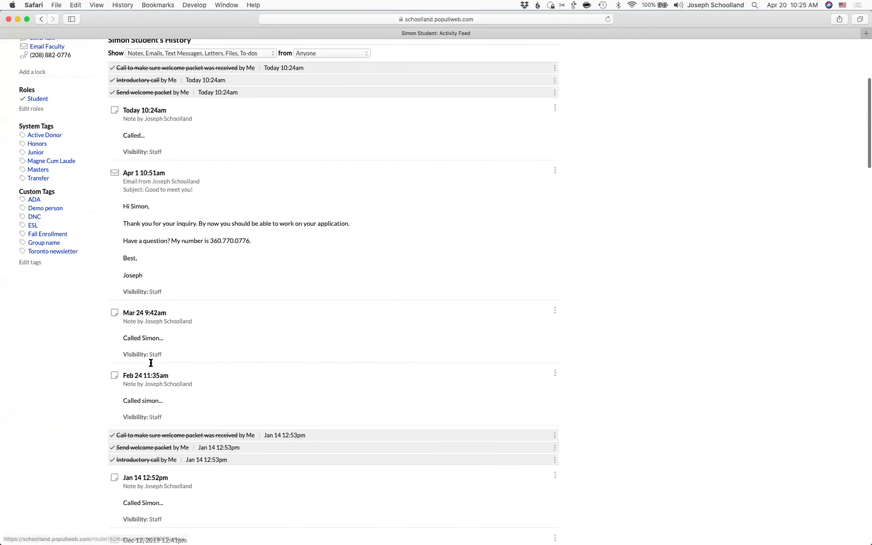
scroll(214, 404, "down", 2)
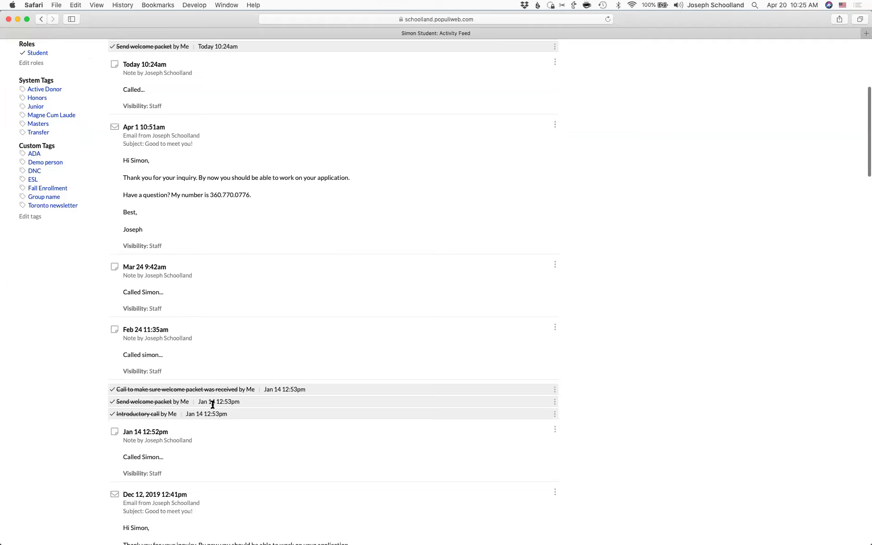
scroll(160, 331, "up", 10)
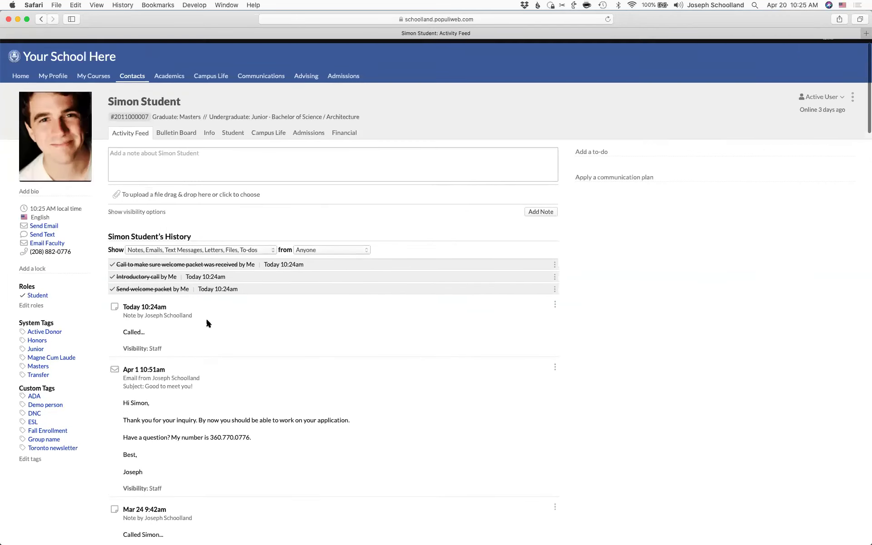
left_click(324, 265)
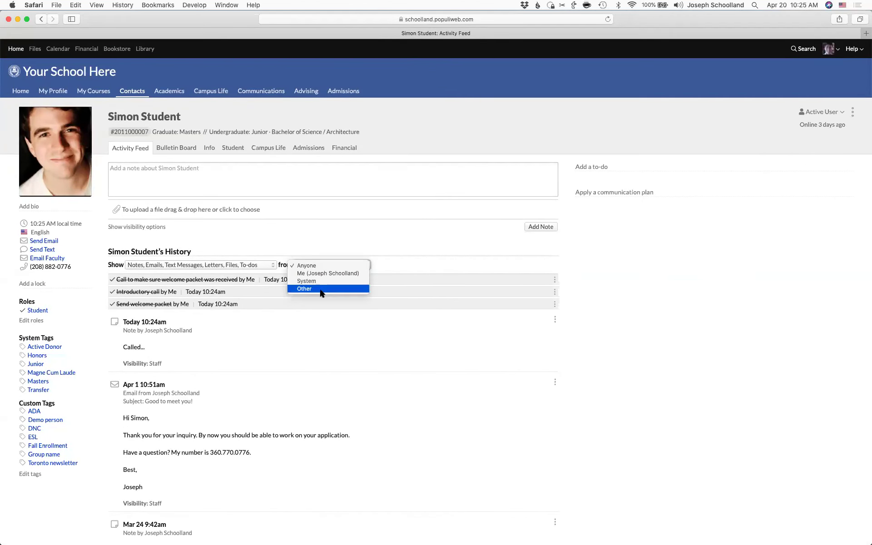
left_click(296, 243)
Step: Limit the student's history to Changes, review the entries, and restore the view of Notes, Emails, Text Messages, Letters, Files, To-dos
left_click(255, 265)
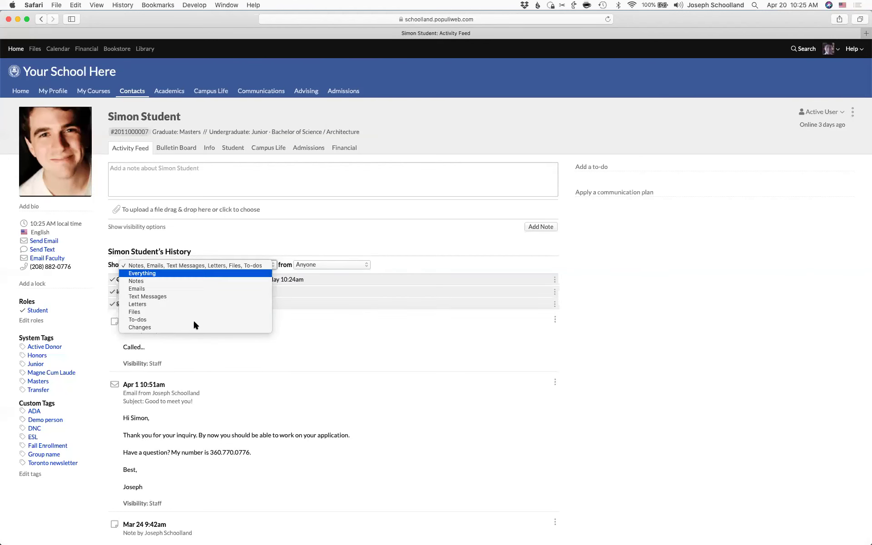
left_click(161, 328)
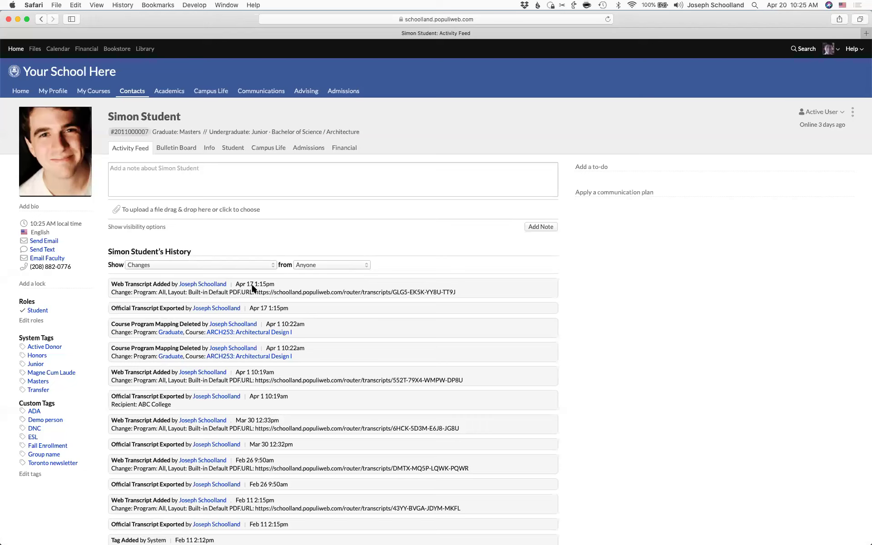
left_click(222, 263)
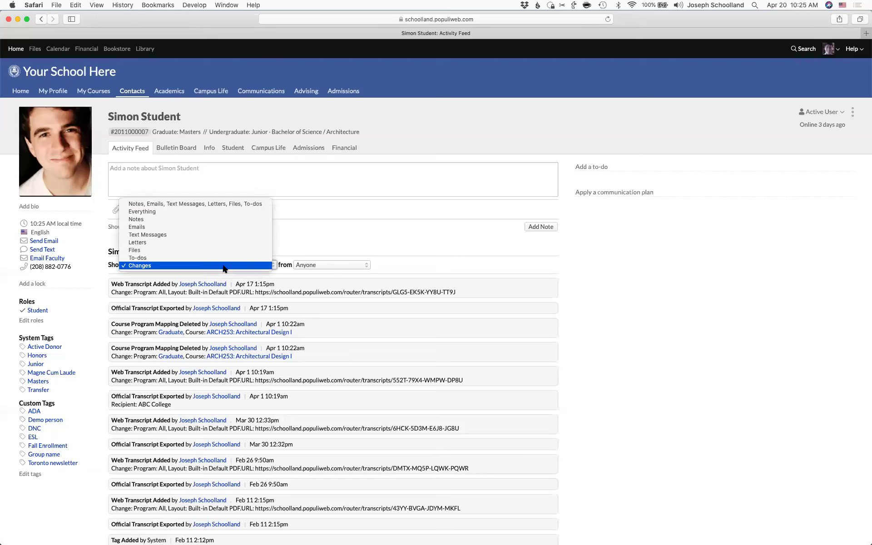
left_click(186, 204)
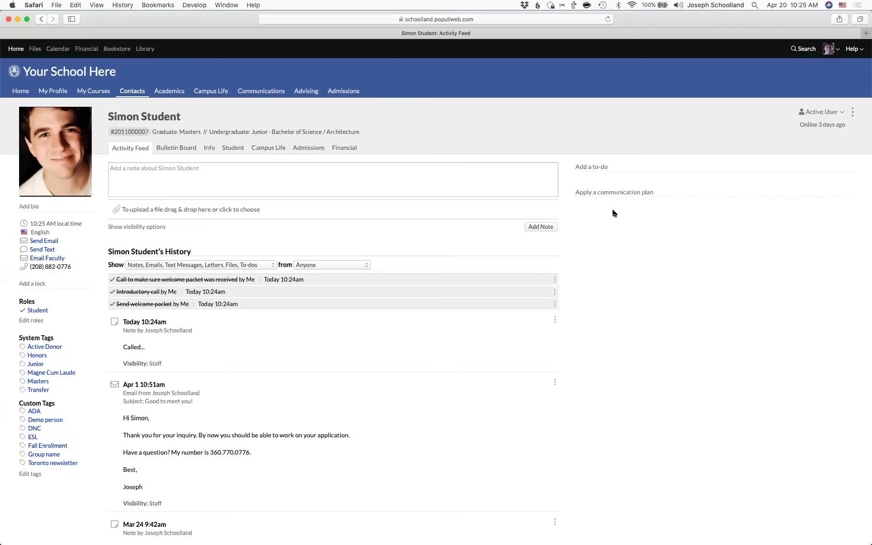
Step: Review the plan, assignee and start date options for applying a communication plan to the student, without applying one
left_click(614, 193)
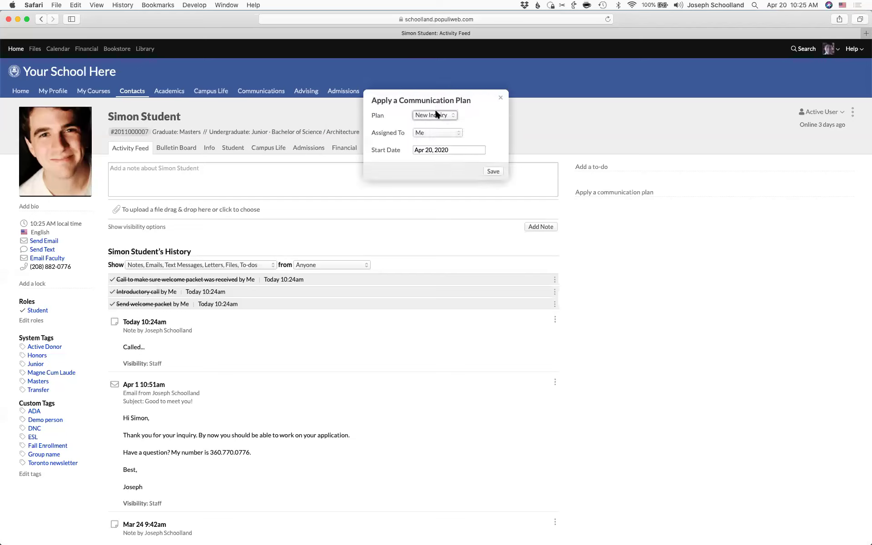
left_click(501, 98)
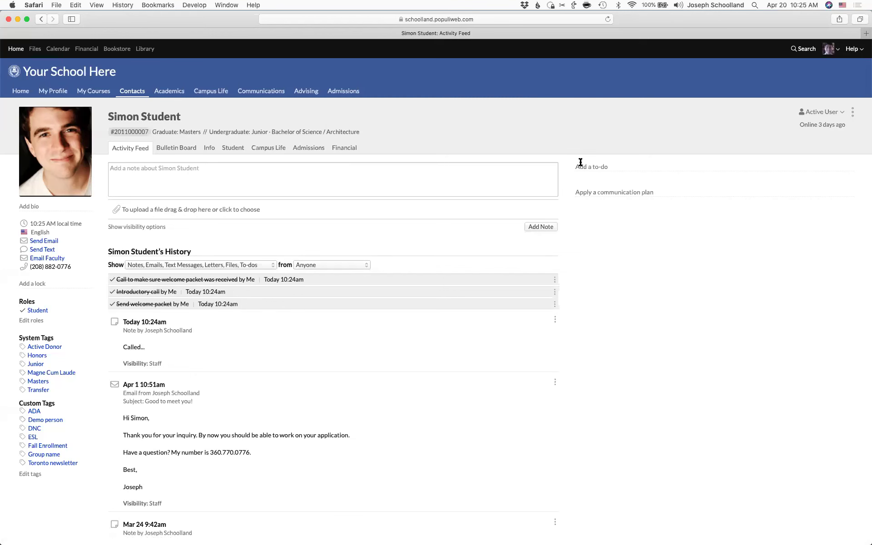
Step: Open the full to-do list from the home area and show the completed to-dos assigned to me
left_click(24, 93)
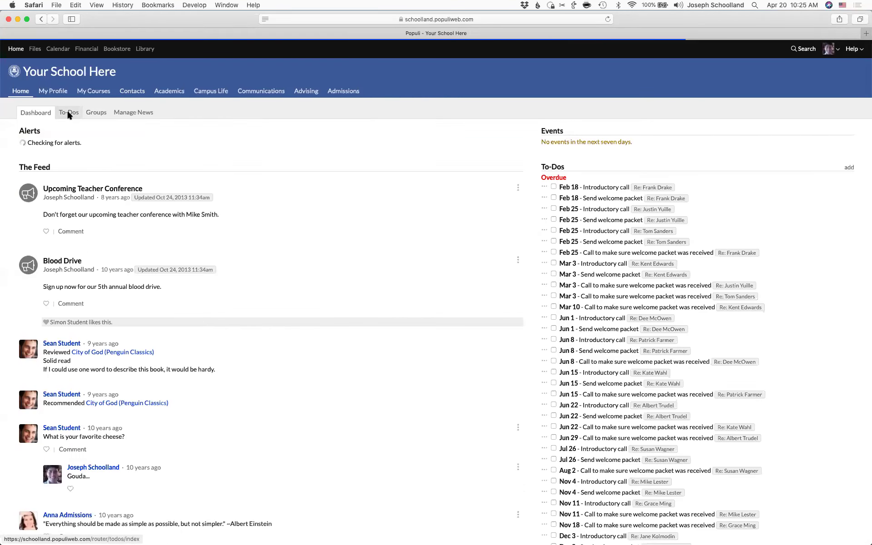
left_click(67, 111)
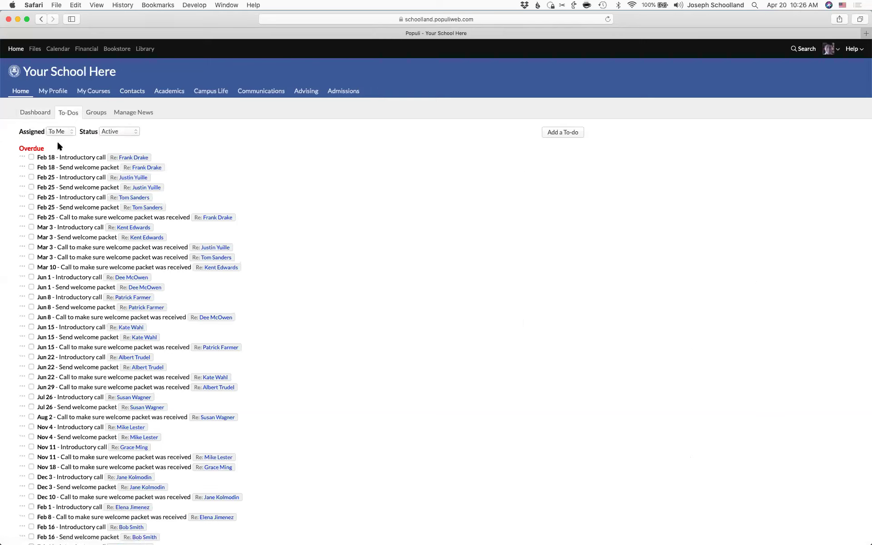
left_click(126, 131)
left_click(122, 138)
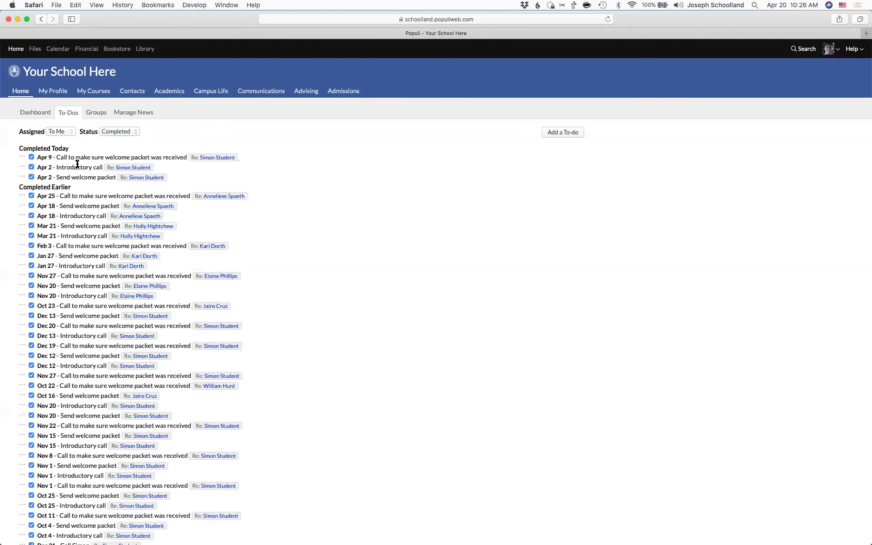
Step: Switch the to-do list to items assigned by me and view both the active and the completed ones
left_click(61, 134)
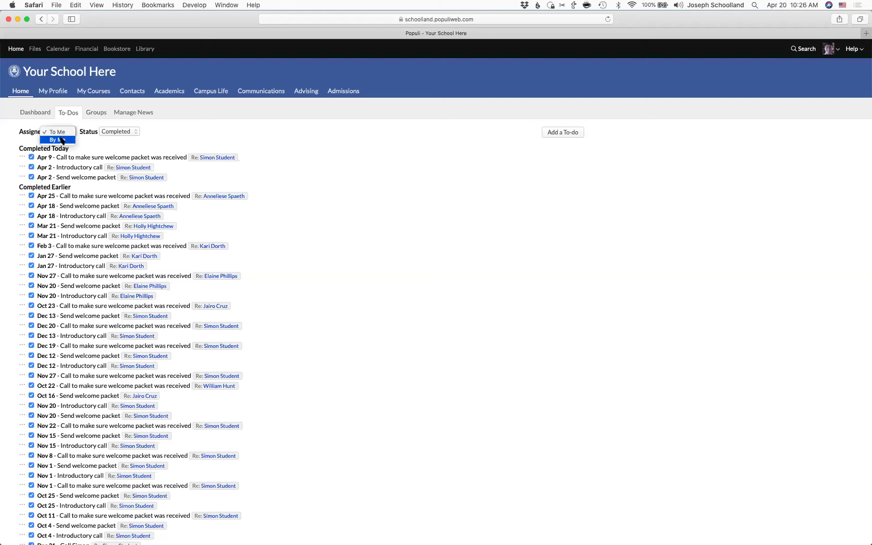
left_click(62, 141)
left_click(117, 132)
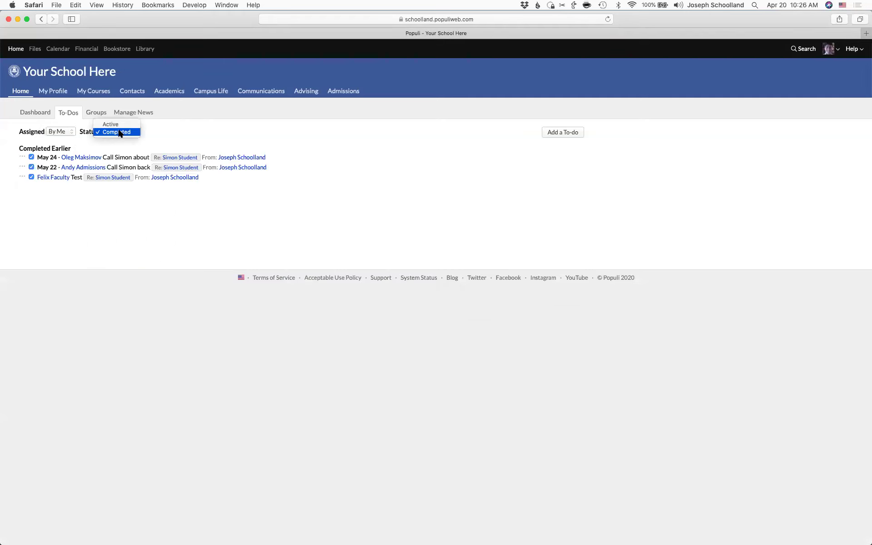
left_click(118, 125)
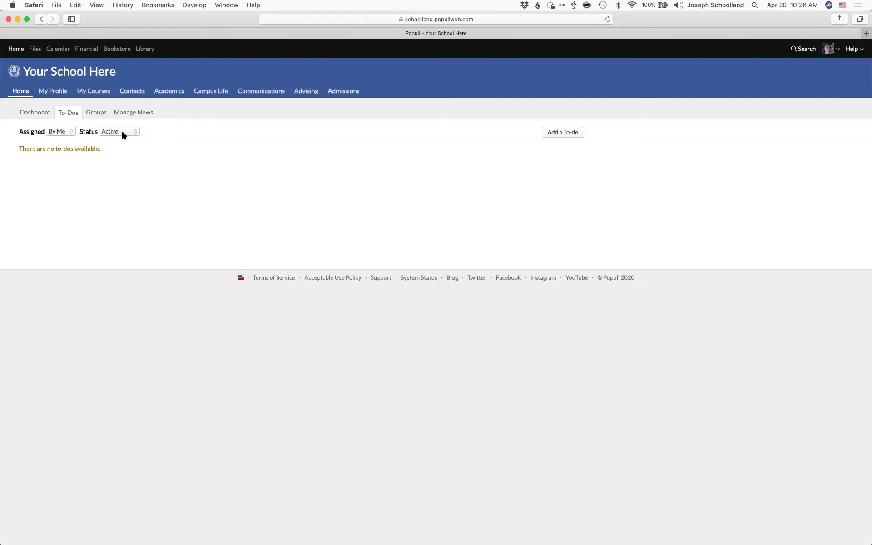
left_click(122, 132)
left_click(123, 140)
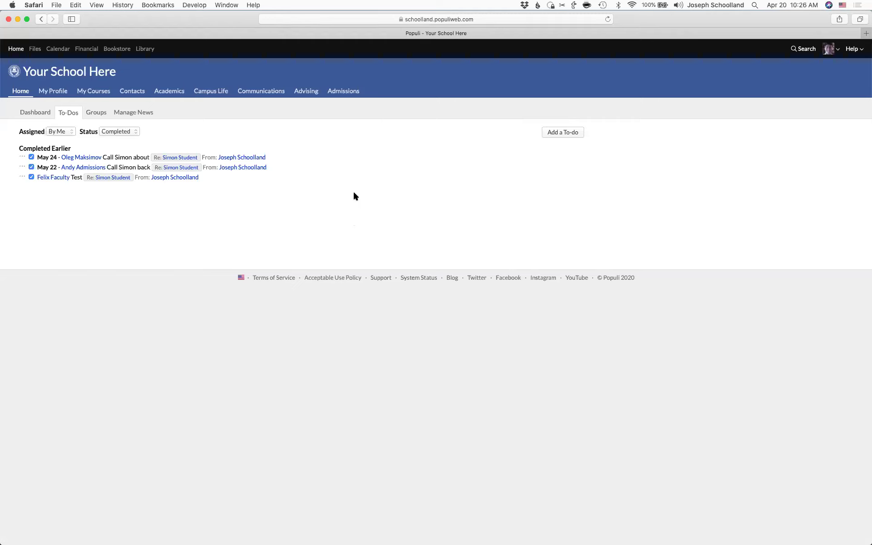
Step: Open the leads summary in Admissions and review its available filter conditions
left_click(342, 91)
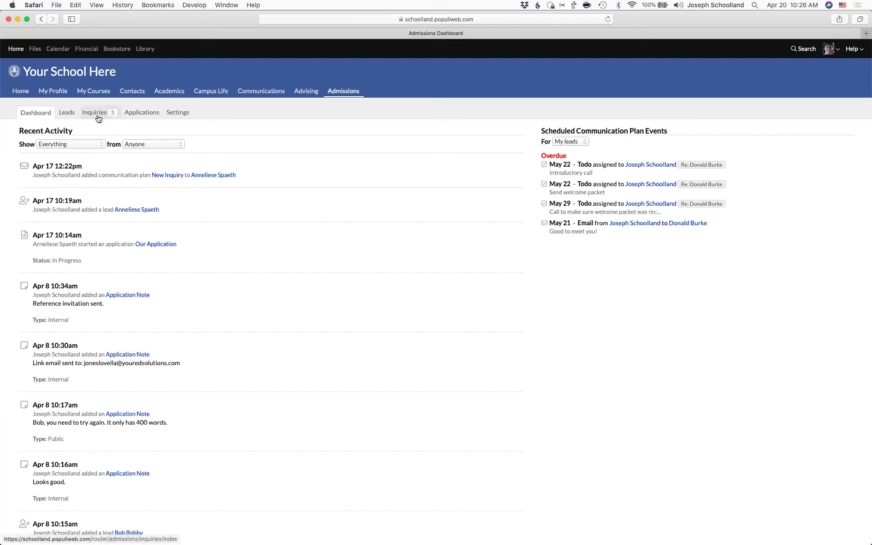
left_click(67, 114)
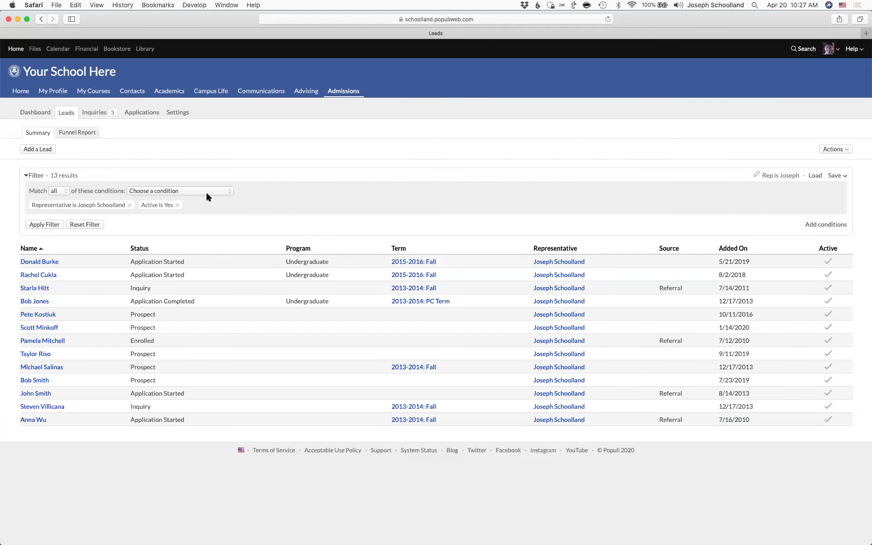
left_click(206, 191)
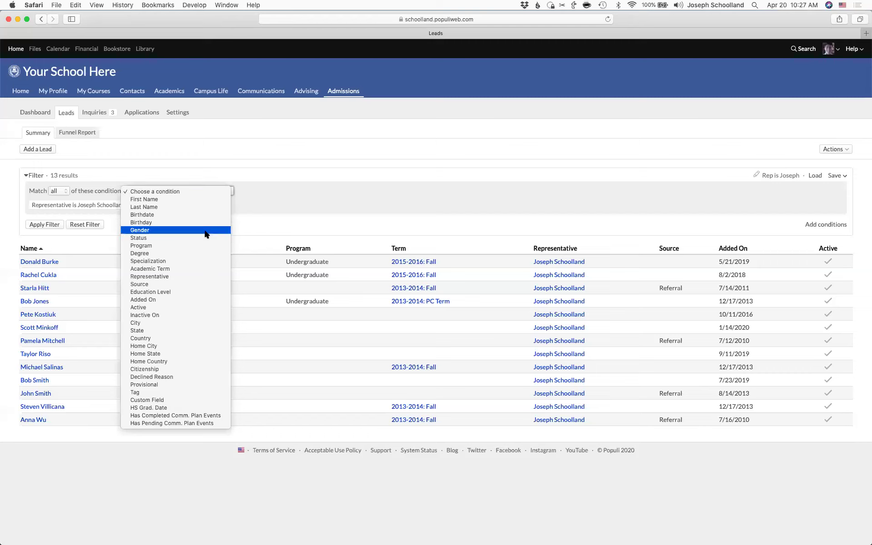
left_click(253, 173)
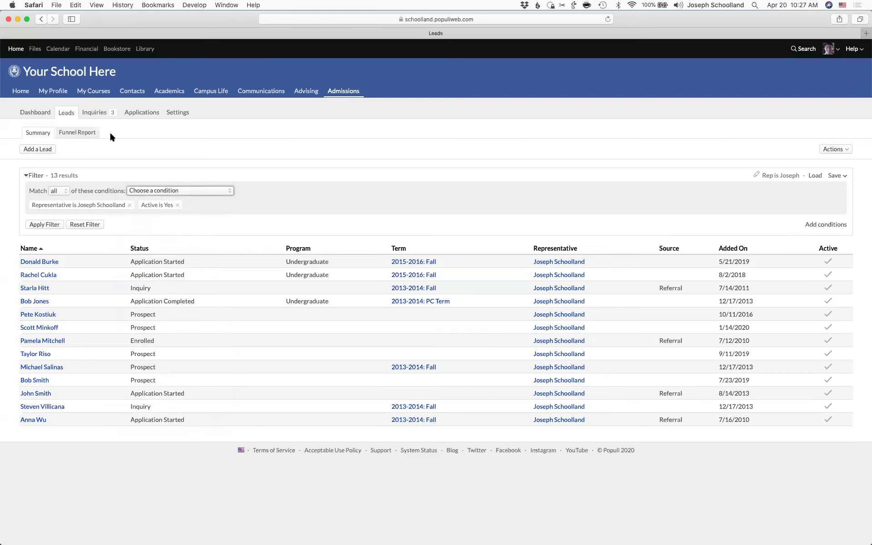
Step: Open the leads funnel report and review its filter conditions and the options for saving a filter
left_click(84, 130)
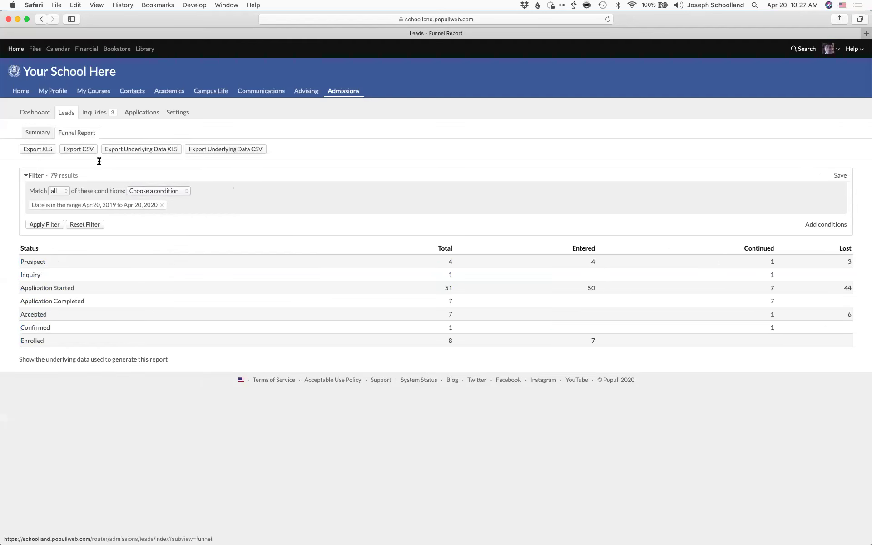
left_click(180, 190)
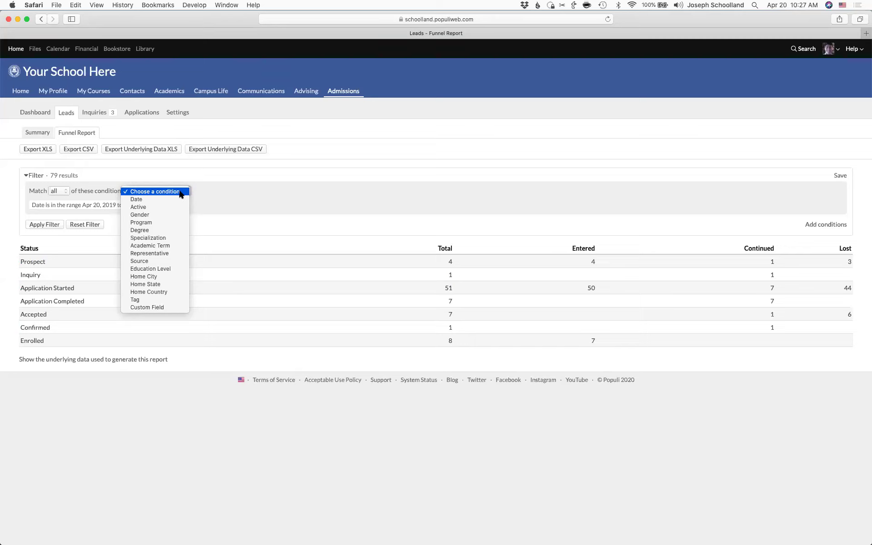
left_click(299, 196)
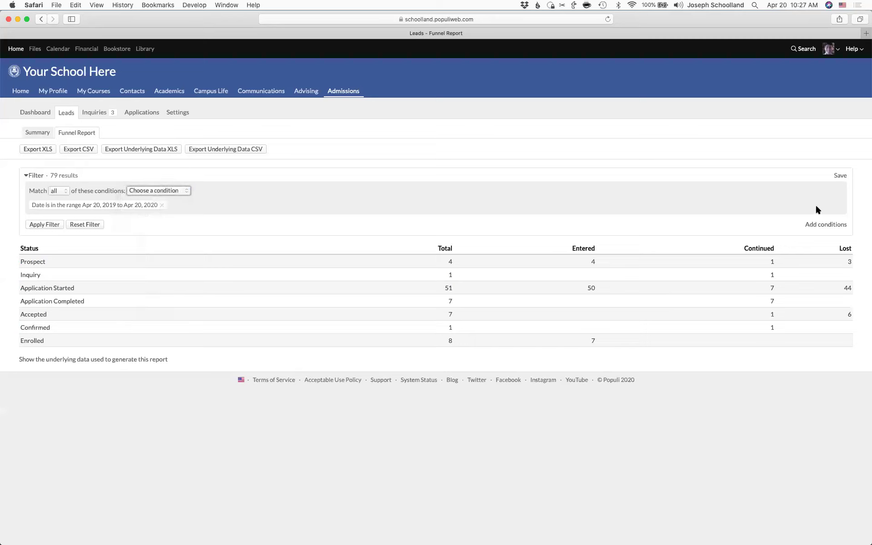
left_click(839, 178)
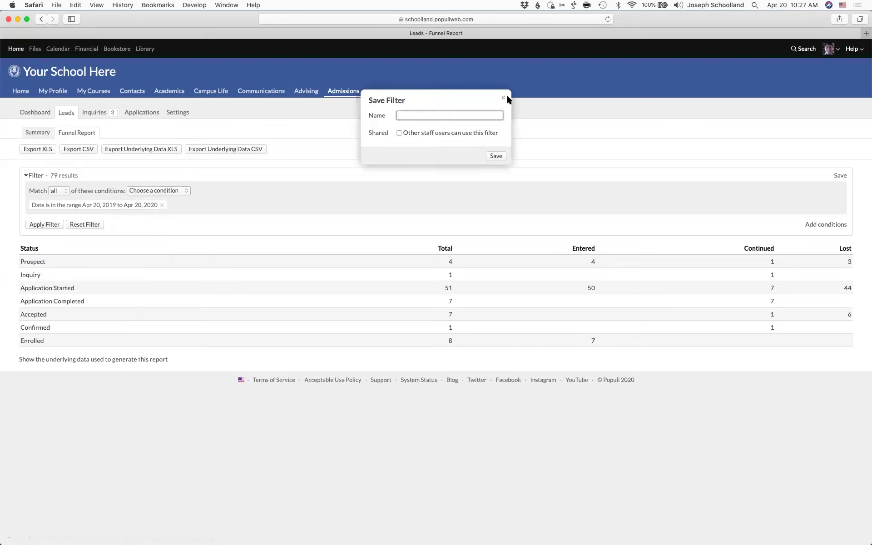
left_click(505, 94)
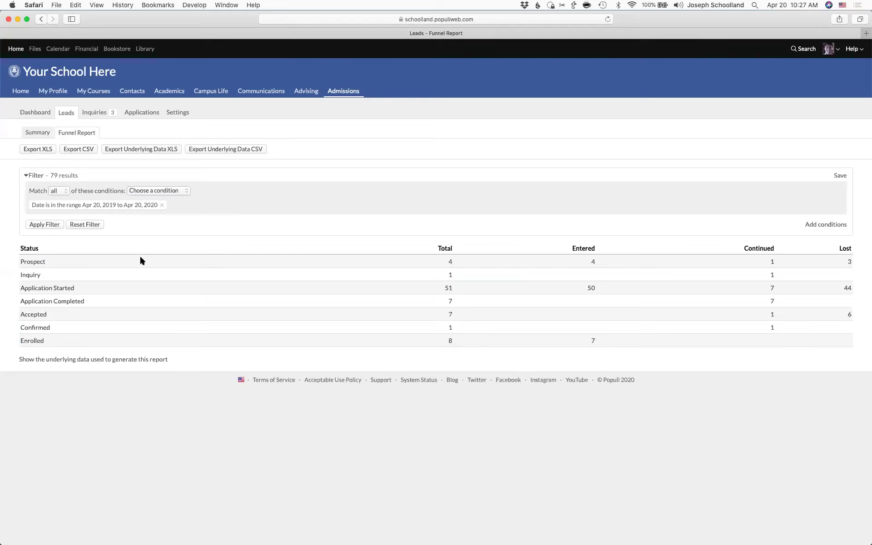
Step: Show the underlying data used to generate the funnel report and examine each lead's status dates
left_click(101, 361)
scroll(192, 438, "down", 5)
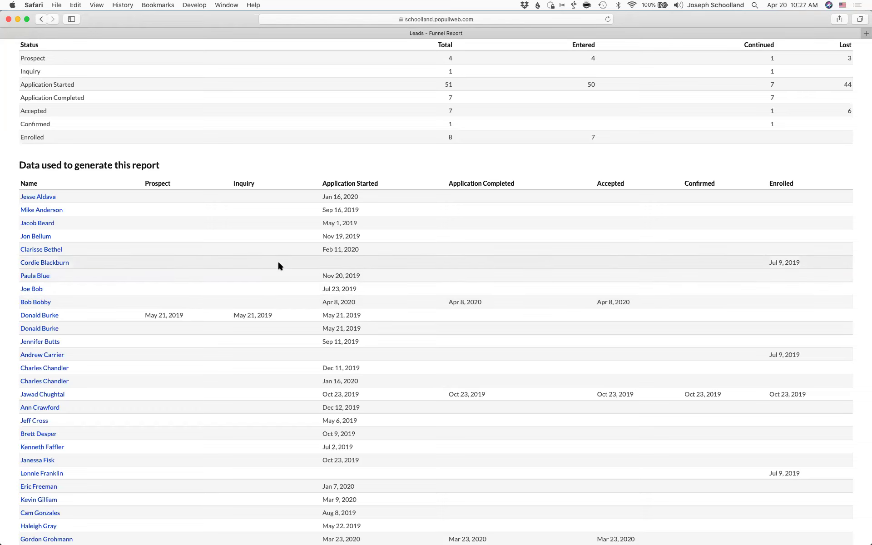
scroll(278, 265, "up", 5)
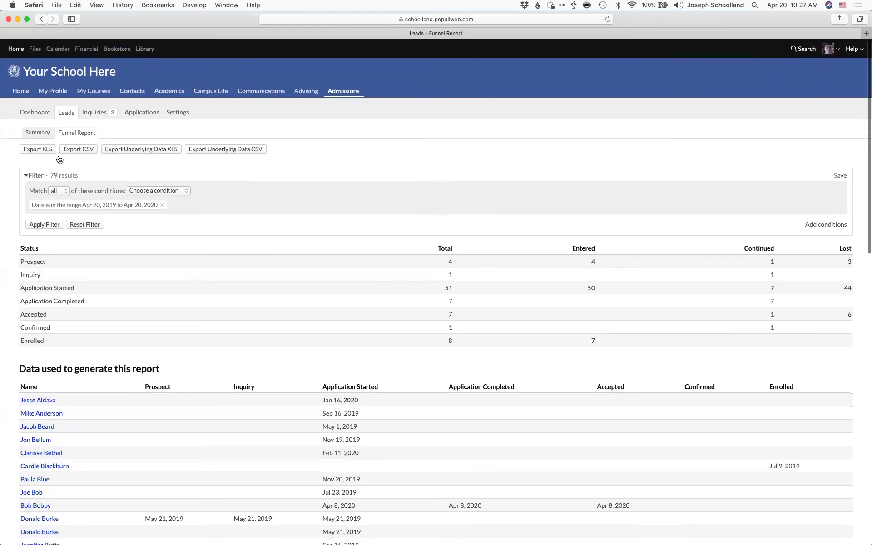
Step: Return to the leads summary to recheck its filter conditions, and reopen the funnel report
left_click(38, 133)
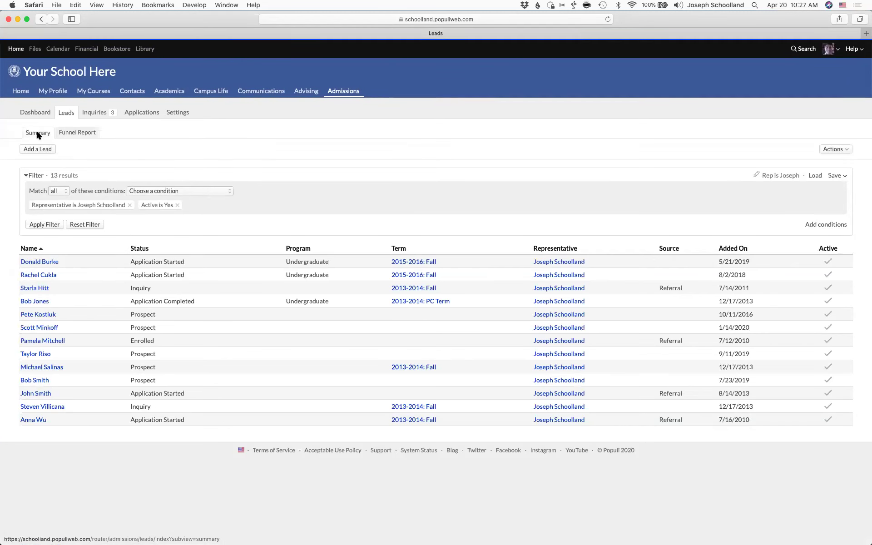
left_click(189, 191)
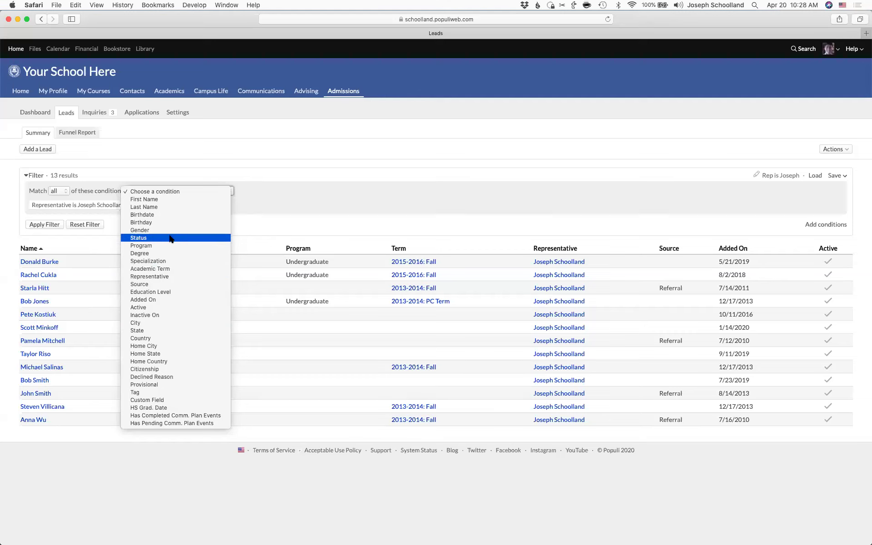
left_click(182, 151)
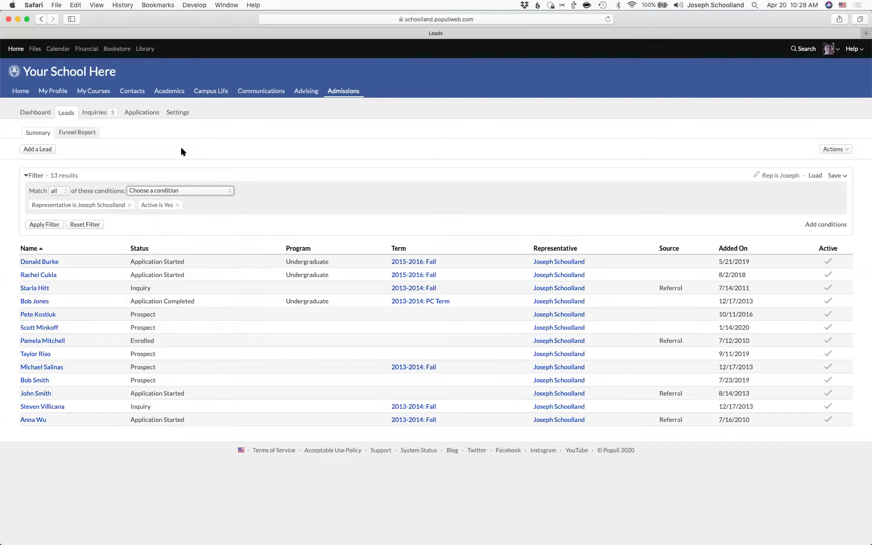
left_click(71, 133)
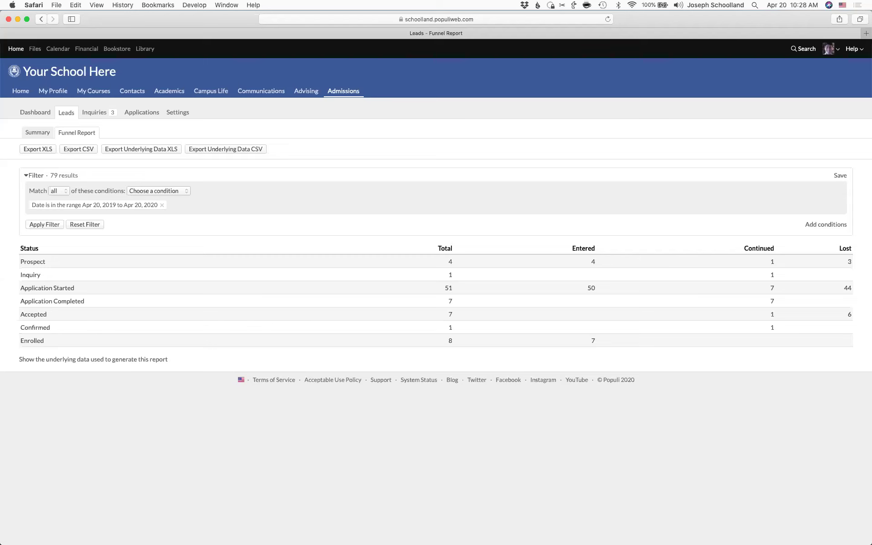
Step: Choose Status as a filter condition in the leads summary and review the selectable lead statuses
left_click(66, 112)
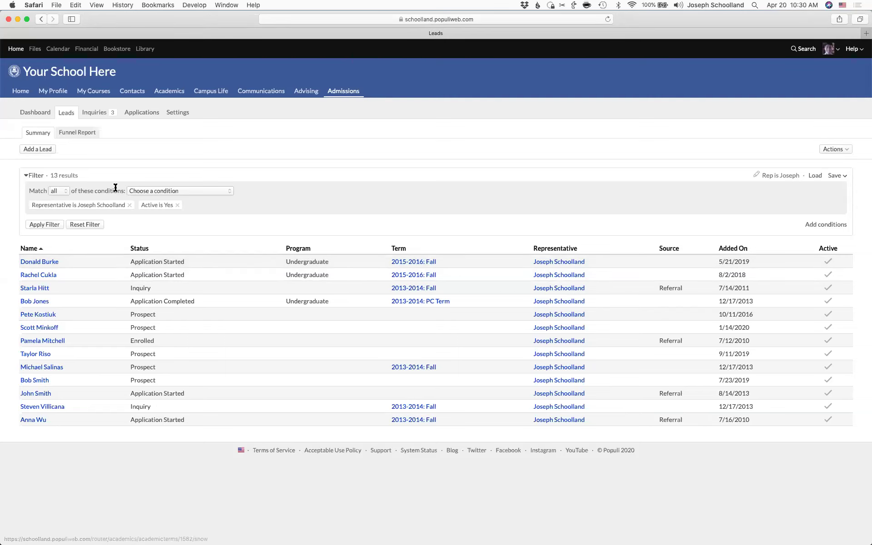
left_click(167, 191)
left_click(172, 238)
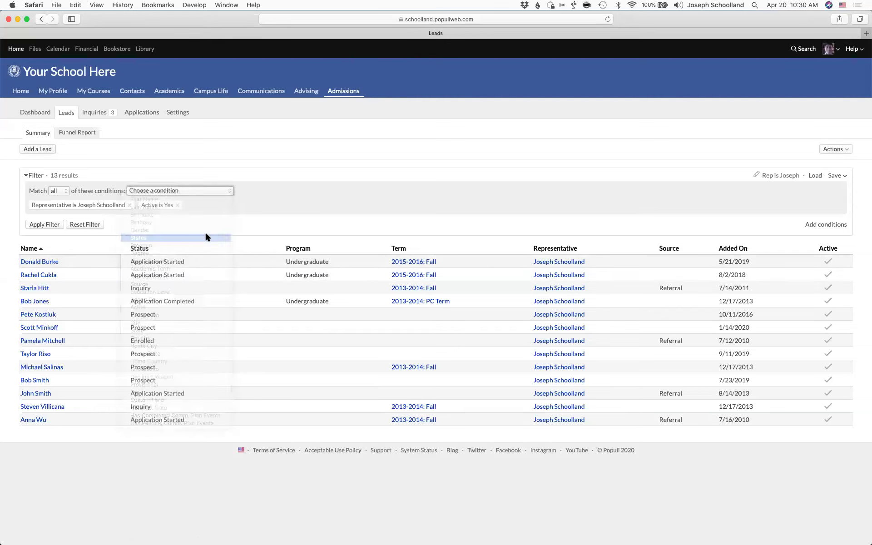
left_click(282, 193)
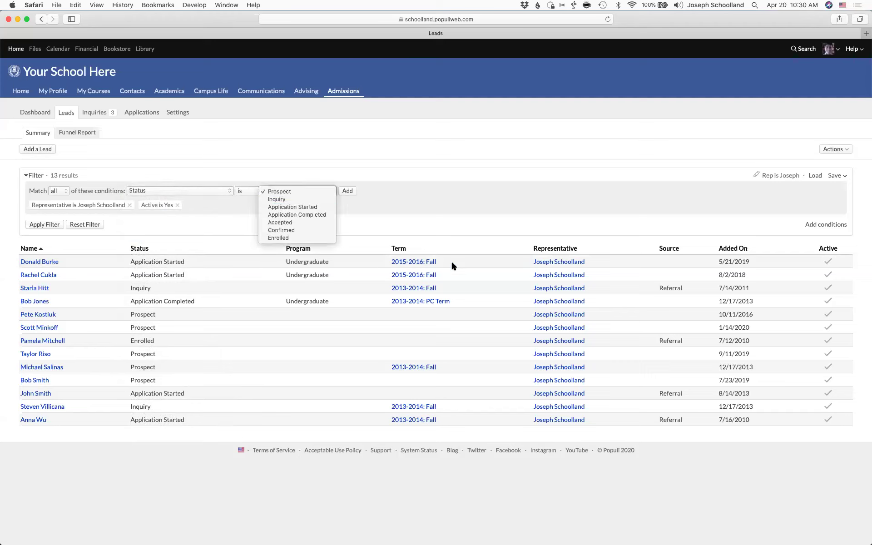
left_click(460, 237)
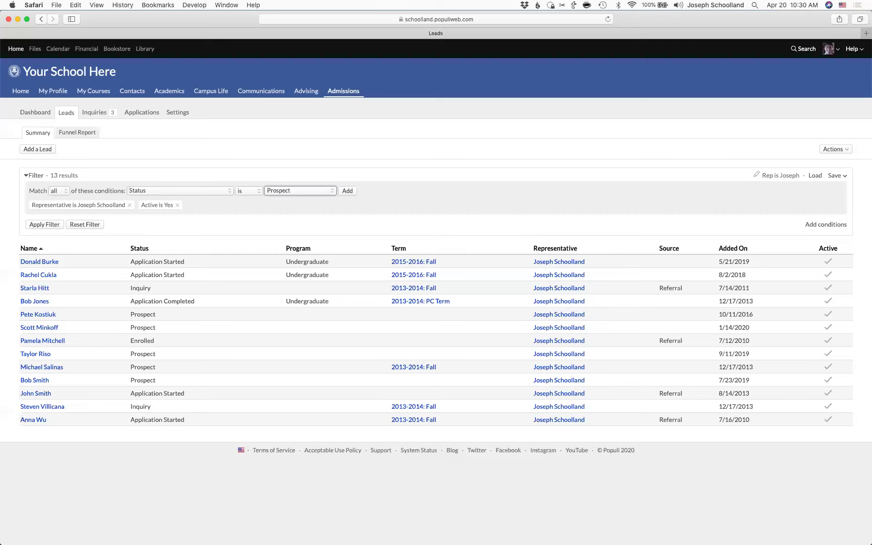
Step: Open the application form "Our Application" from the admissions settings to view its design
left_click(142, 111)
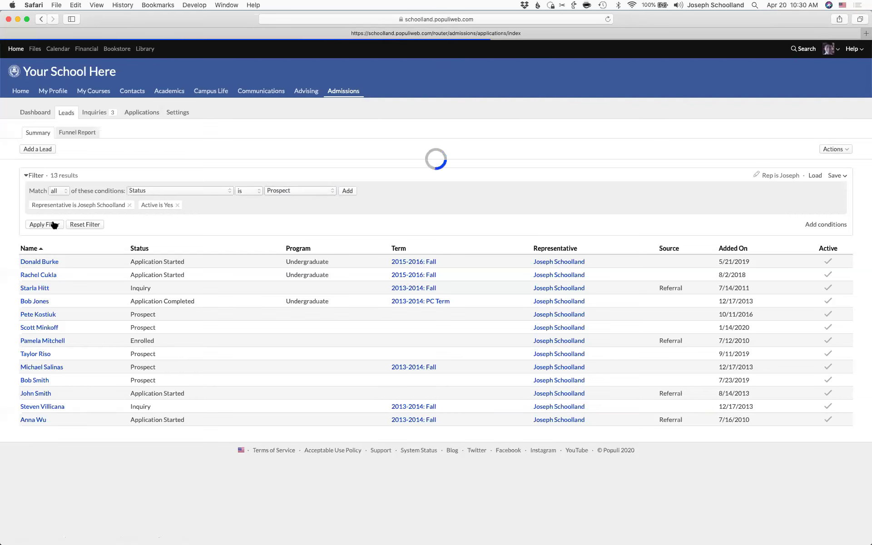
left_click(178, 113)
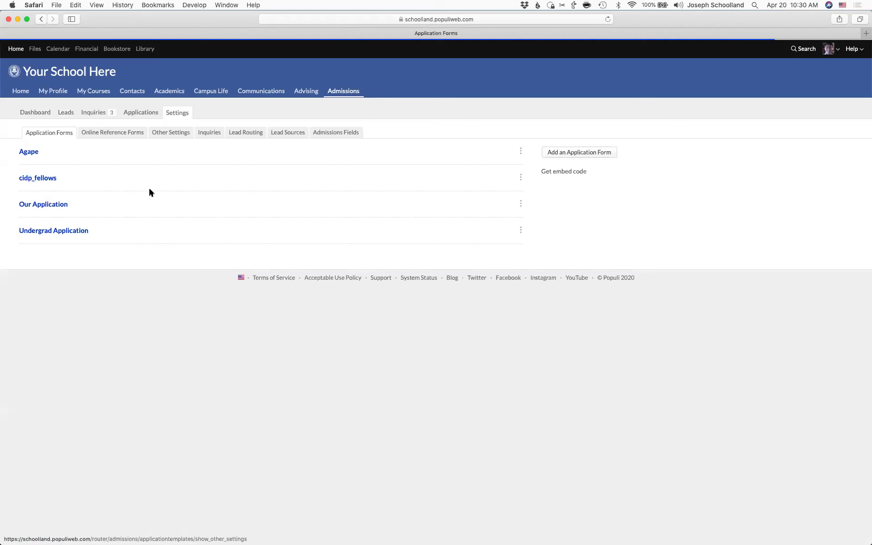
left_click(46, 204)
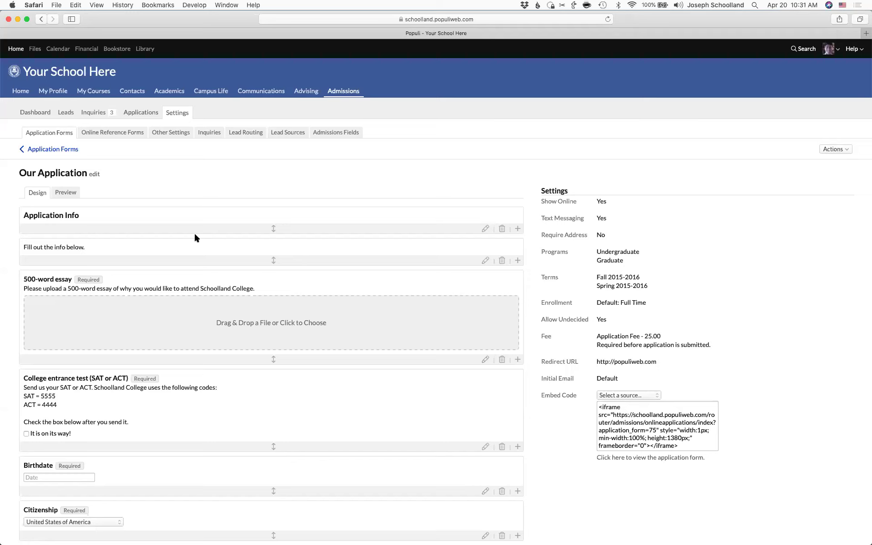
Step: Open the first in-progress applicant's application from the applications summary and examine the response and note options of its 500-word essay field
left_click(139, 115)
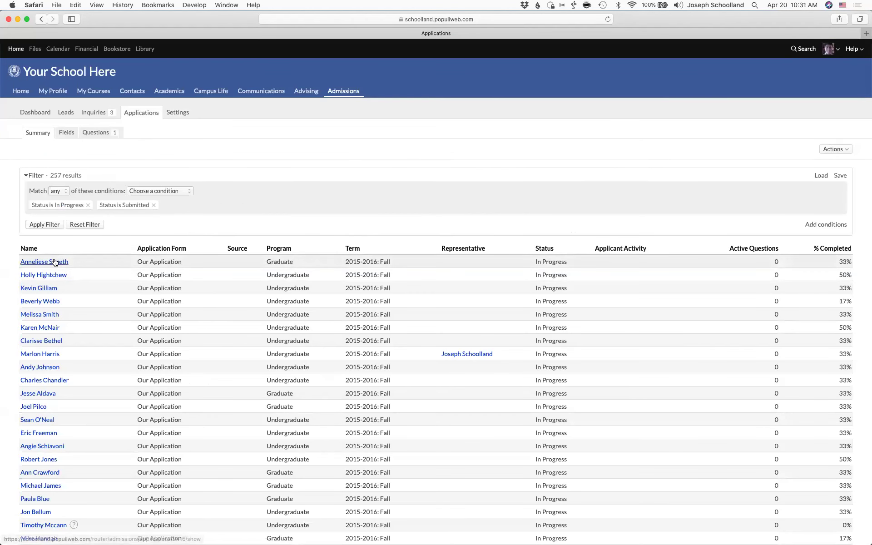
left_click(53, 263)
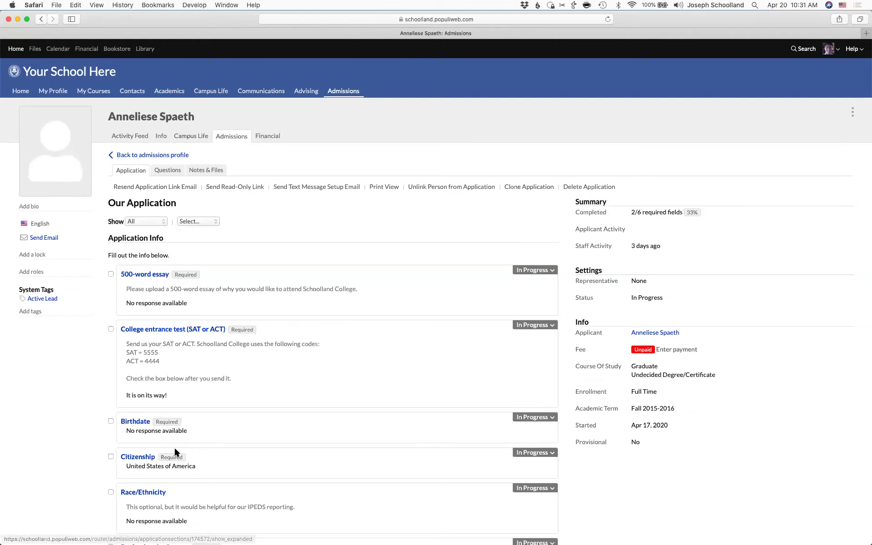
left_click(142, 275)
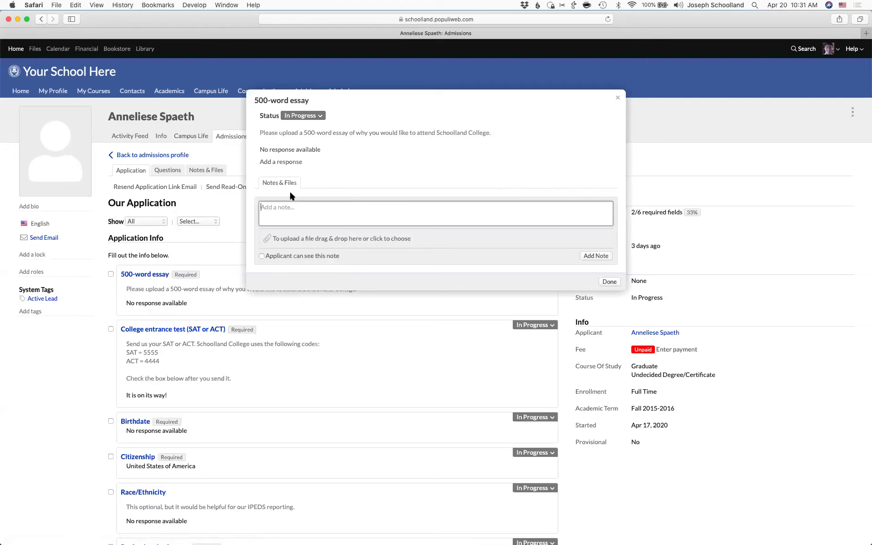
left_click(618, 94)
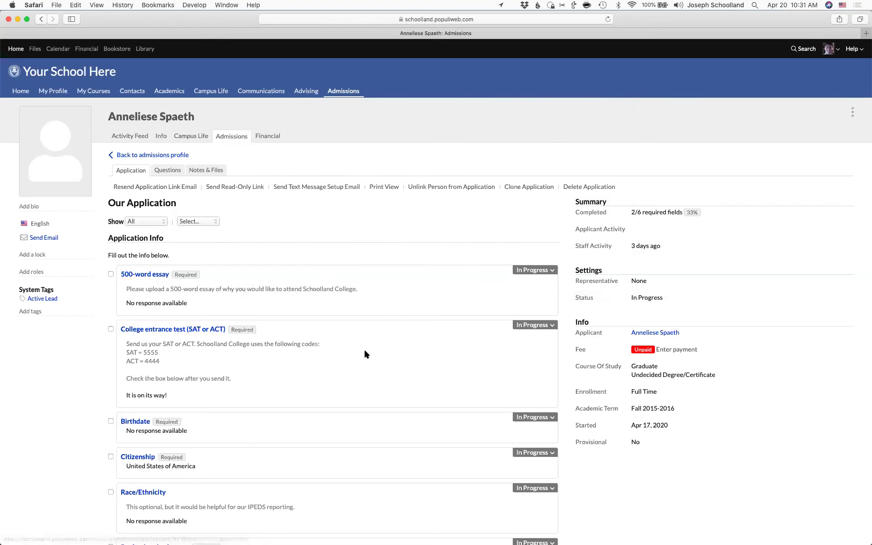
Step: Examine the details of the College entrance test (SAT or ACT) field in the applicant's application
scroll(364, 348, "down", 5)
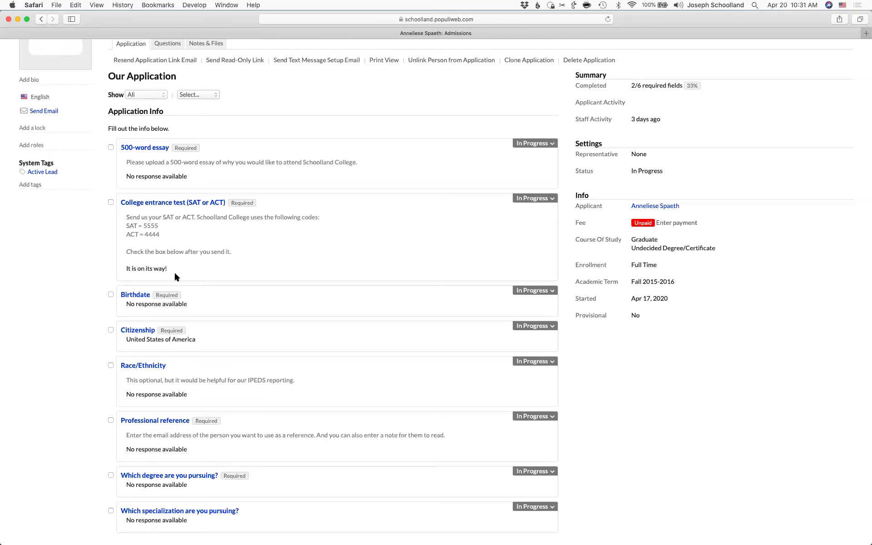
left_click(165, 205)
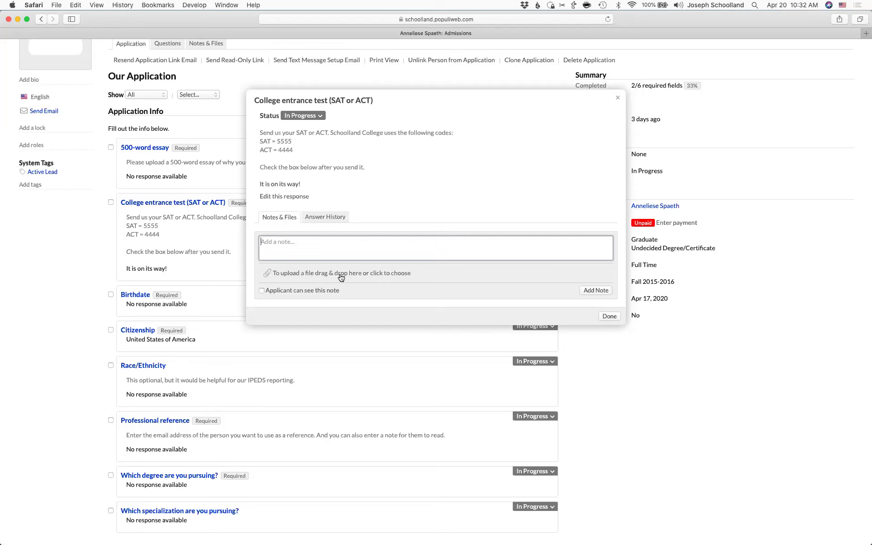
left_click(618, 100)
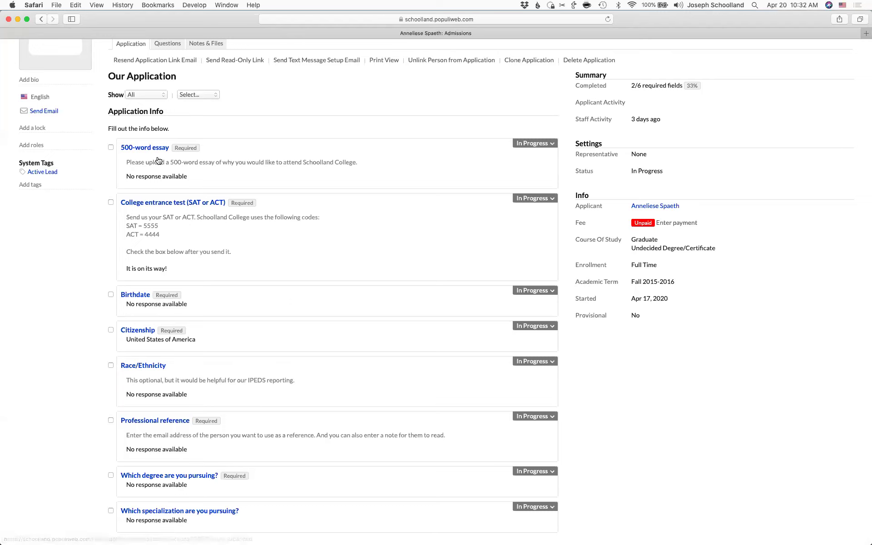
Step: View the application's notes and files, and examine the form for adding a note with a file upload
scroll(209, 253, "up", 1)
scroll(208, 247, "up", 4)
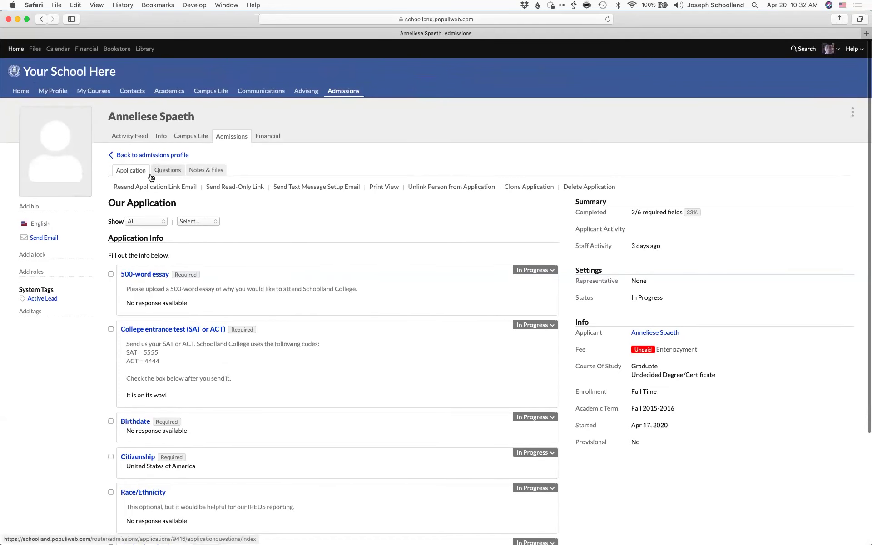
left_click(203, 170)
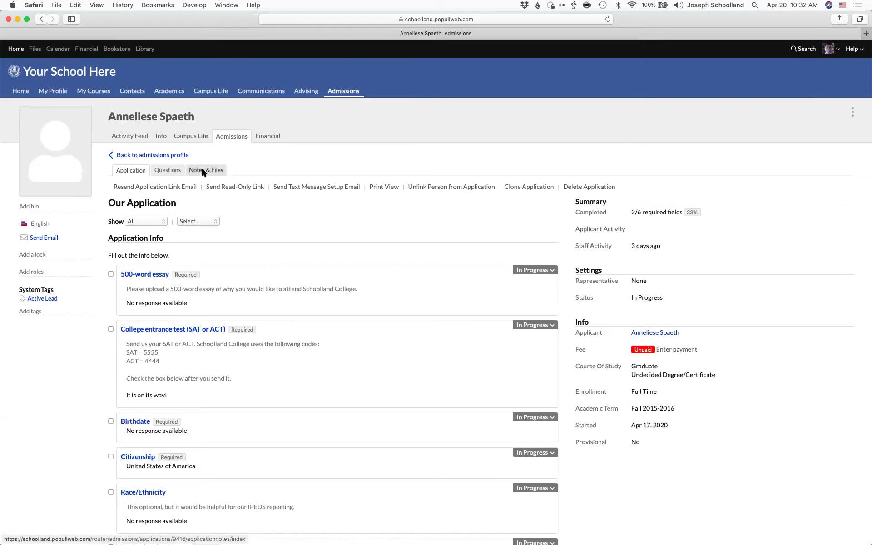
left_click(594, 191)
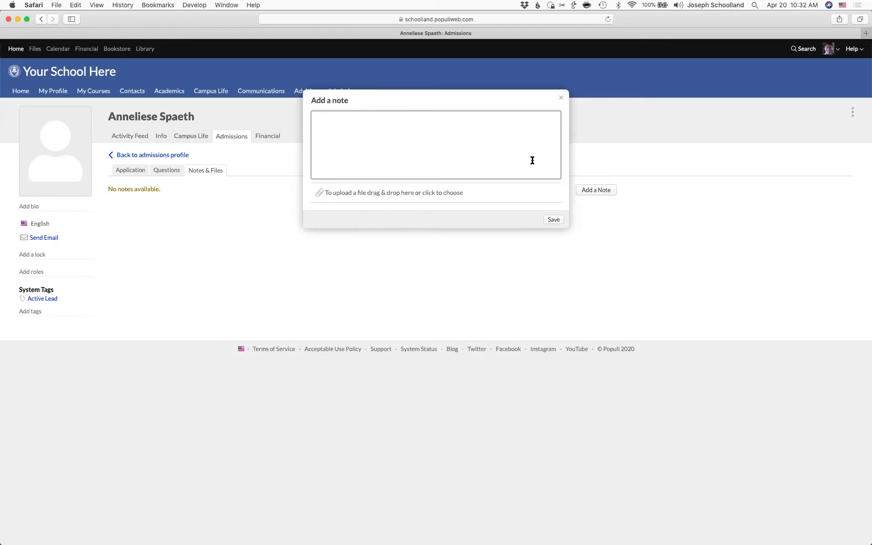
left_click(561, 97)
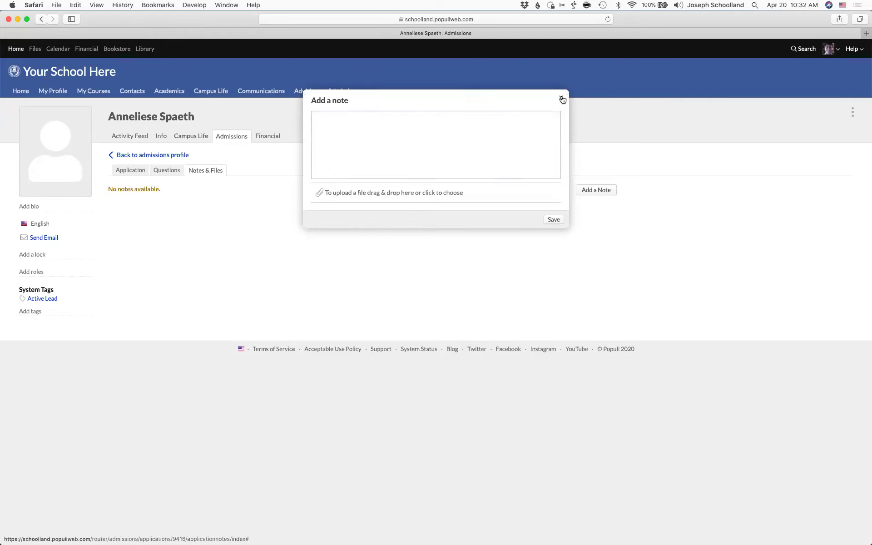
Step: Return to the applicant's admissions profile and examine the file upload offered by the Transcript custom field, without saving it
left_click(139, 156)
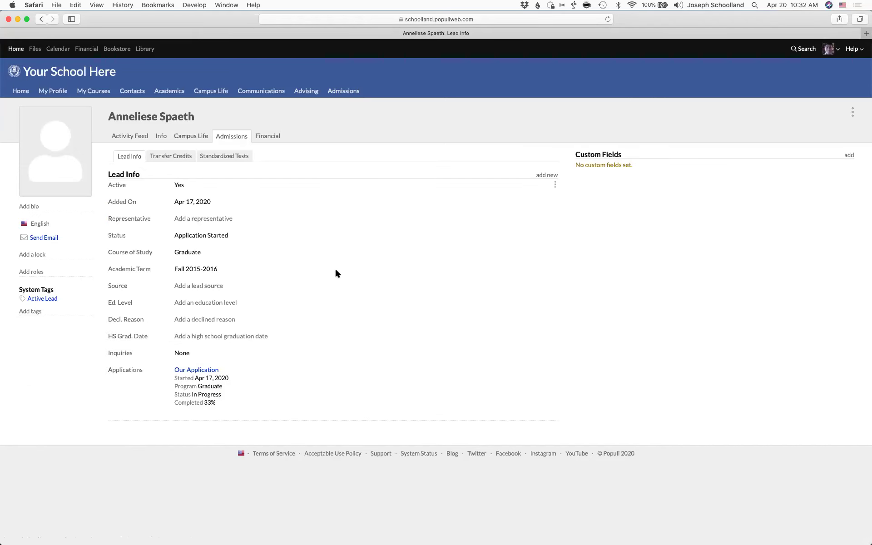
left_click(850, 155)
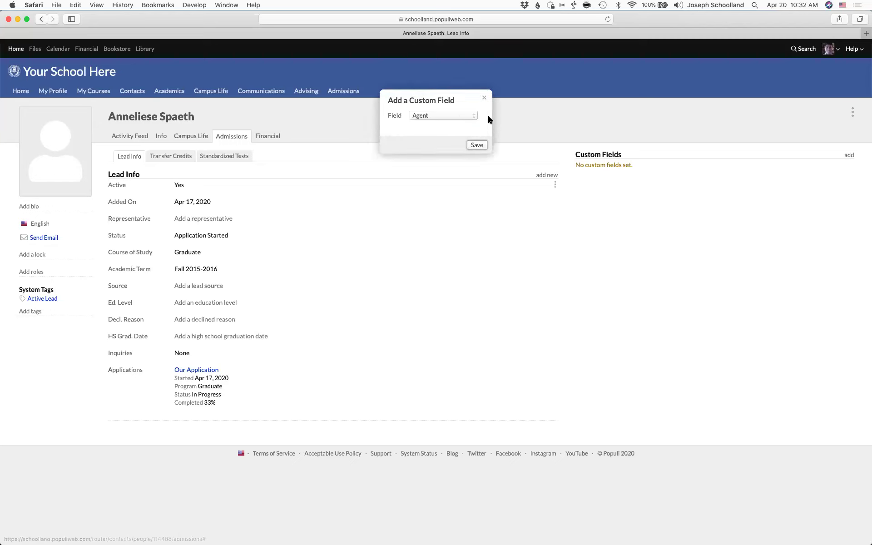
left_click(454, 117)
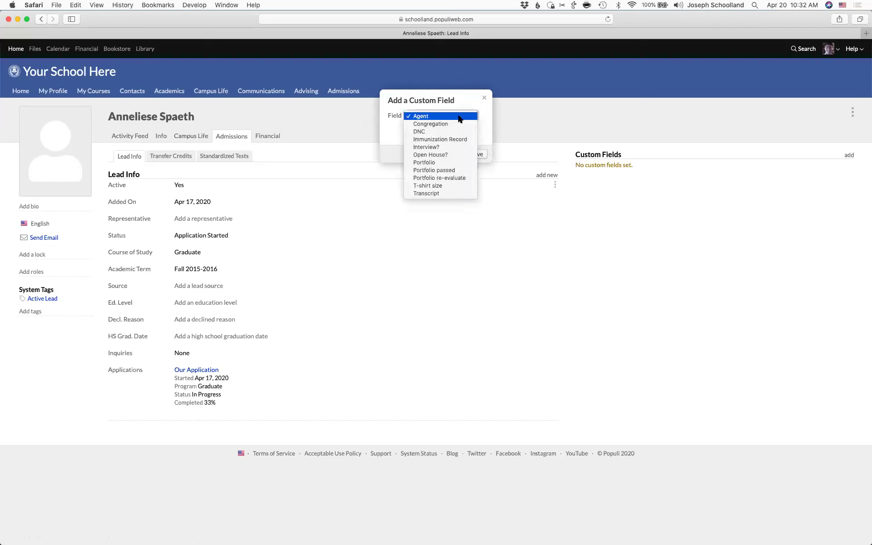
left_click(437, 195)
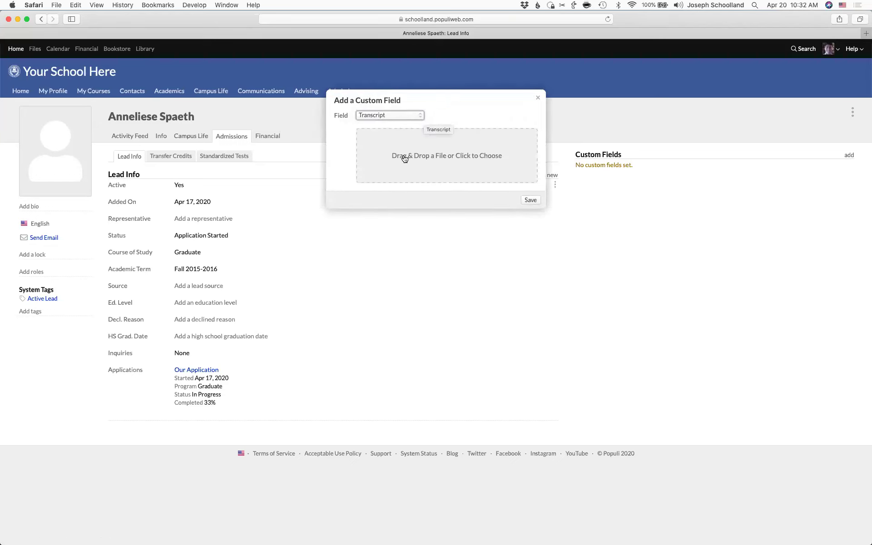
left_click(538, 97)
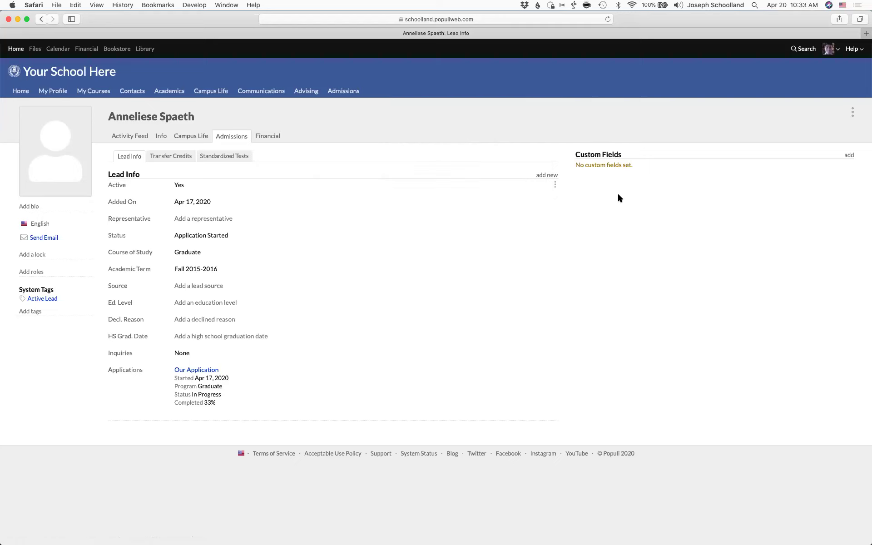
Step: Reopen "Our Application" from the lead info to recheck its notes and files, and return to the admissions profile
left_click(202, 371)
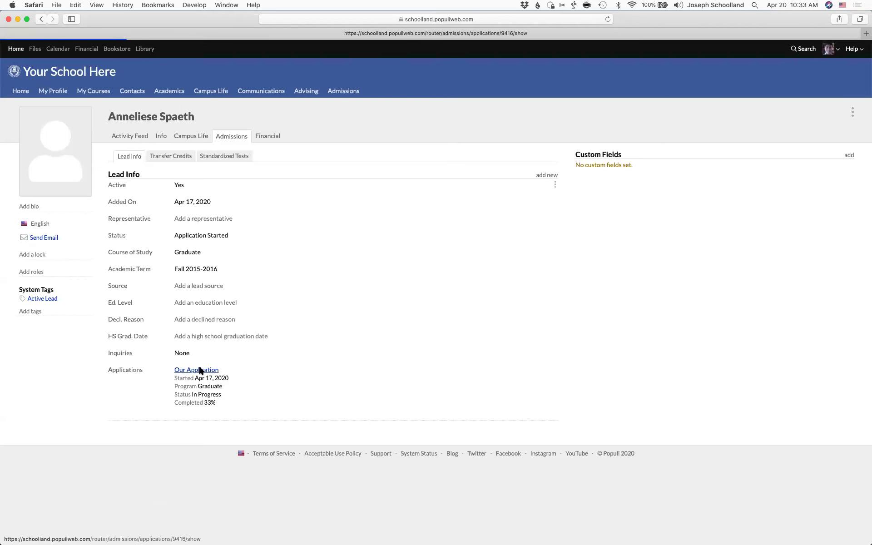
left_click(208, 171)
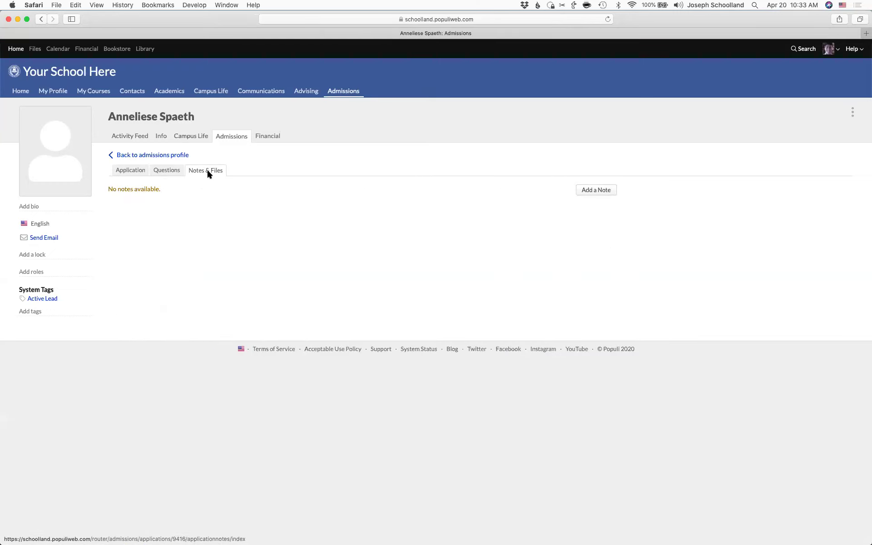
left_click(157, 155)
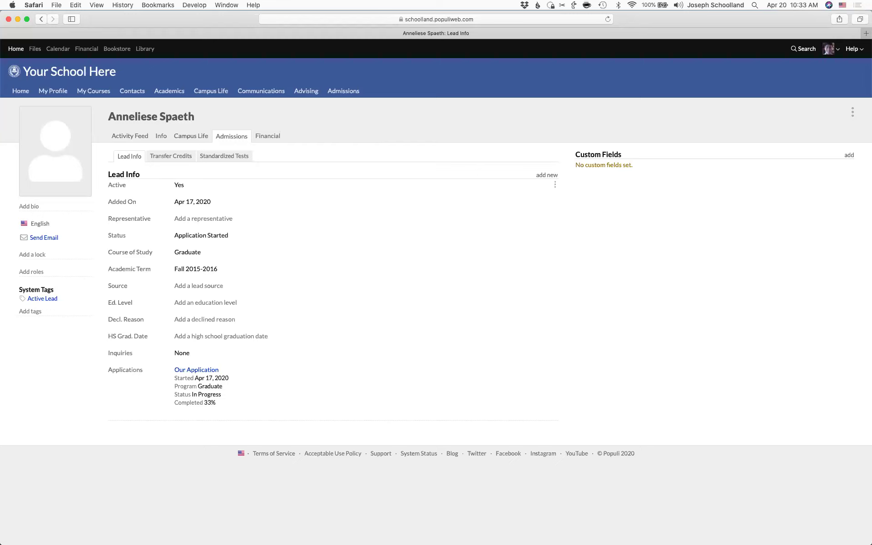
Step: Open Other Settings in the admissions settings and review the options for automatically marking leads enrolled
left_click(341, 92)
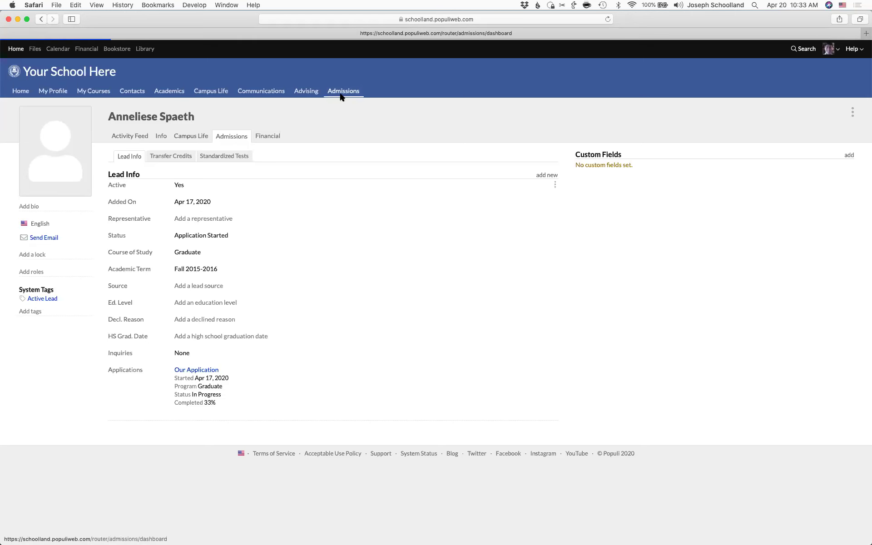
left_click(174, 114)
left_click(175, 133)
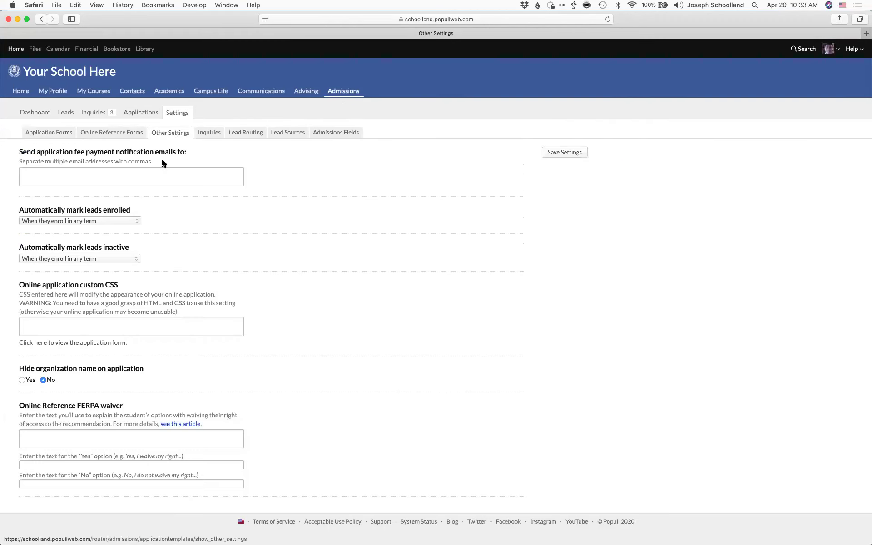
left_click(121, 221)
left_click(165, 216)
left_click(140, 221)
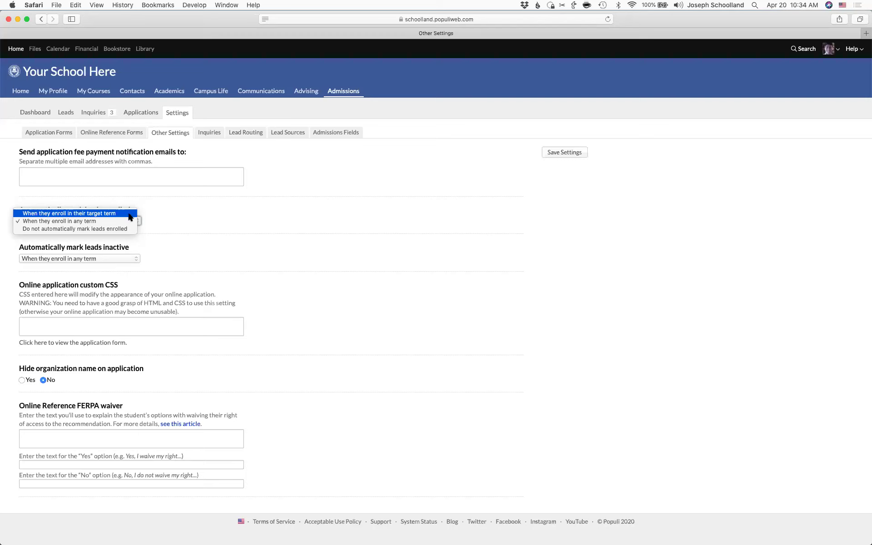
left_click(82, 210)
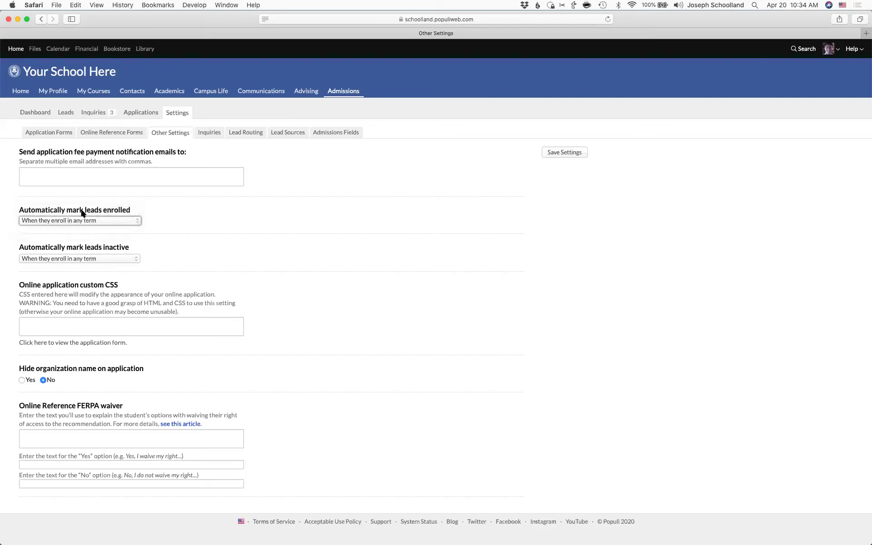
Step: Set leads to be automatically marked enrolled and inactive "When they enroll in their target term"
left_click(104, 221)
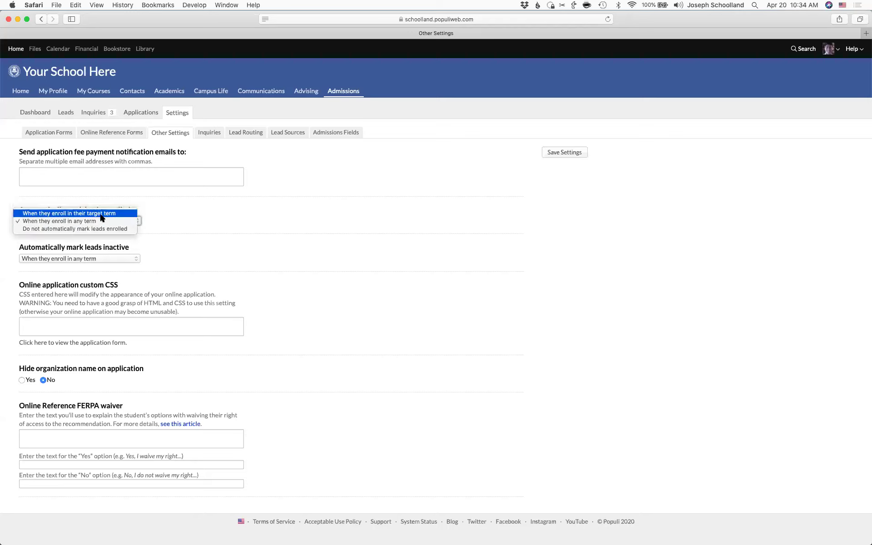
left_click(103, 214)
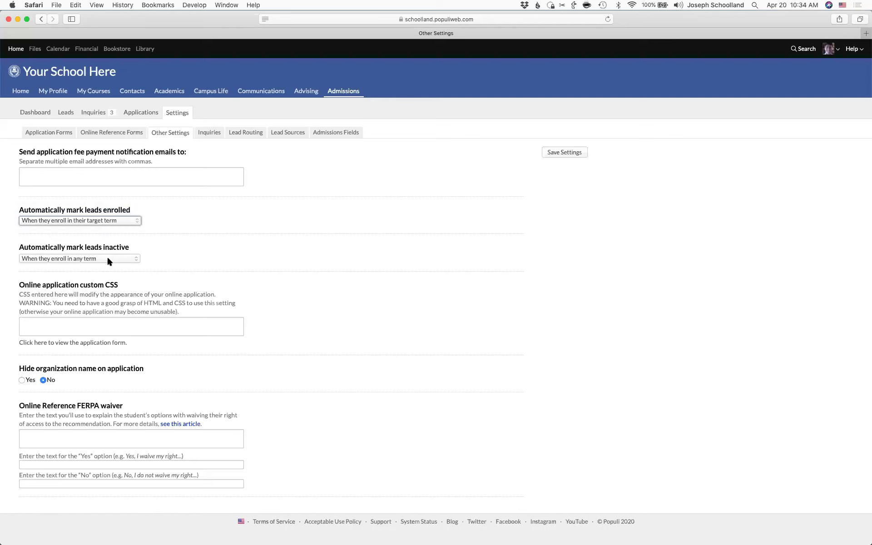
left_click(107, 256)
left_click(109, 251)
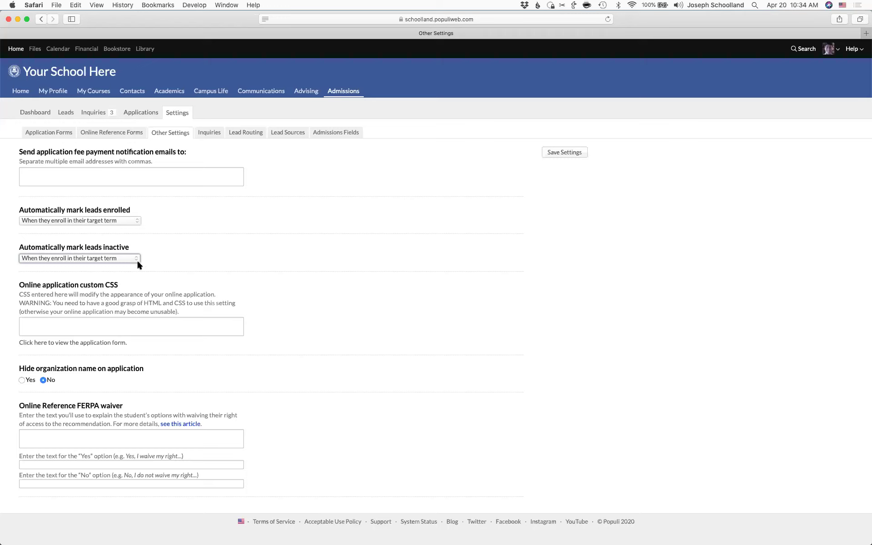
Step: Set both the automatic enrolled and inactive lead marking back to "When they enroll in any term"
left_click(114, 220)
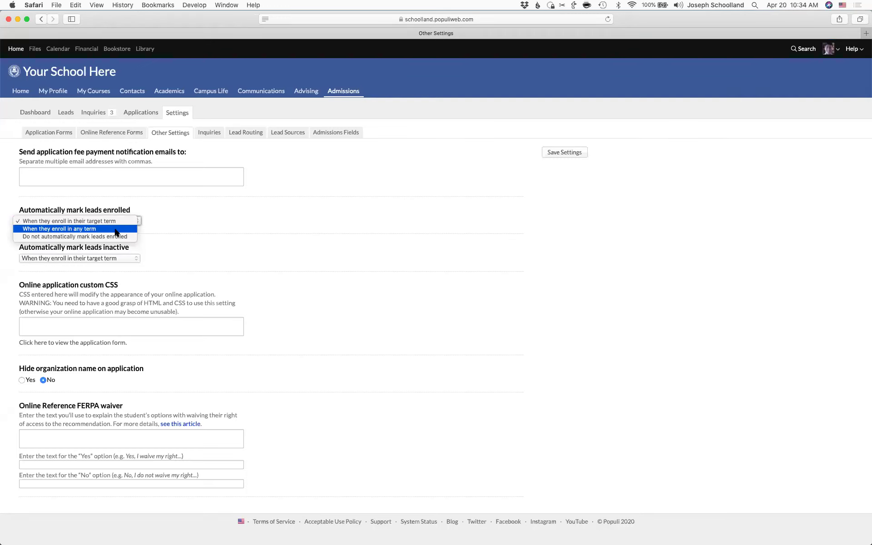
left_click(115, 229)
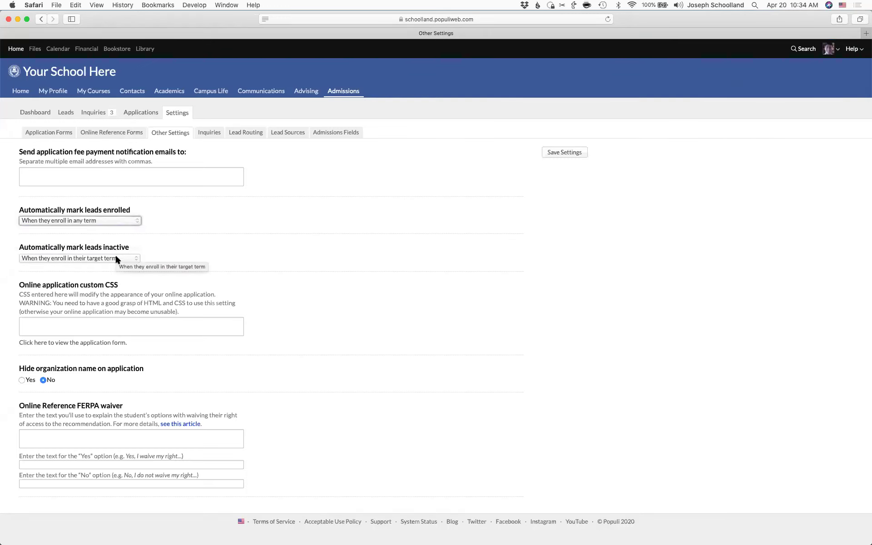
left_click(116, 258)
key("Up")
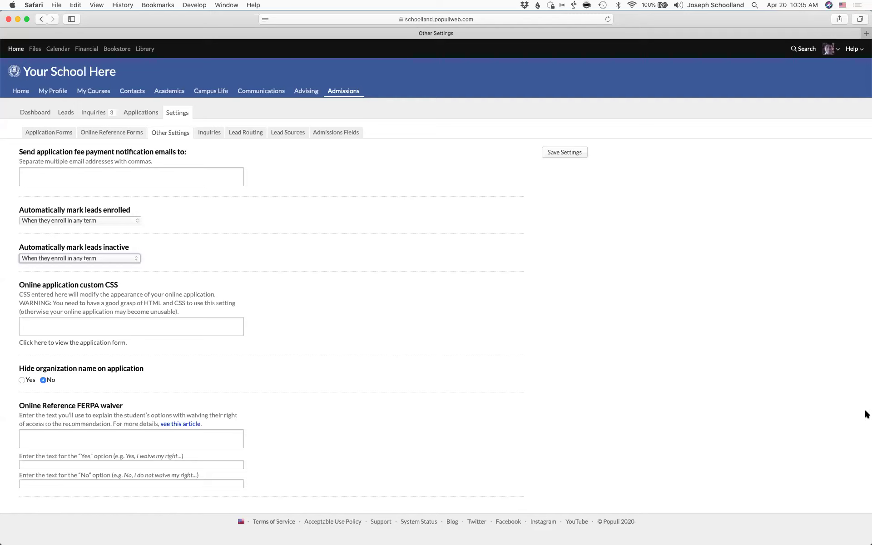
left_click(514, 199)
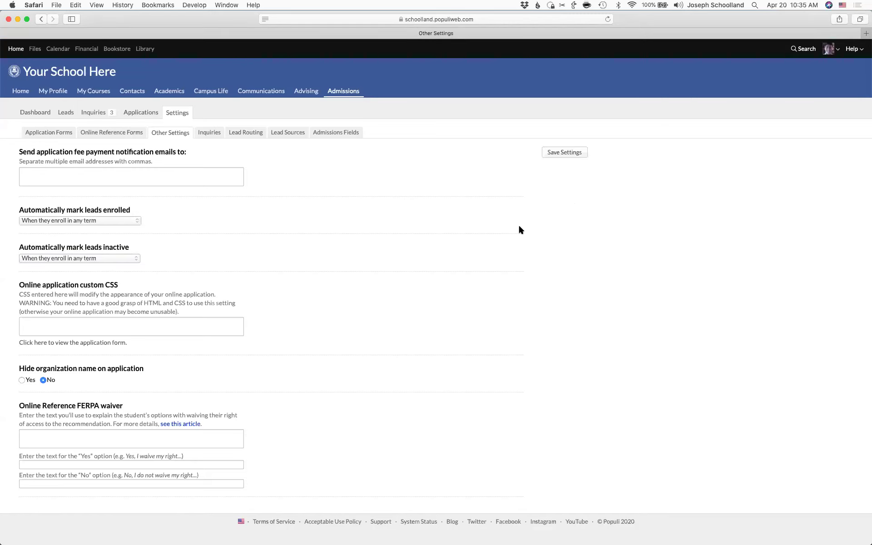